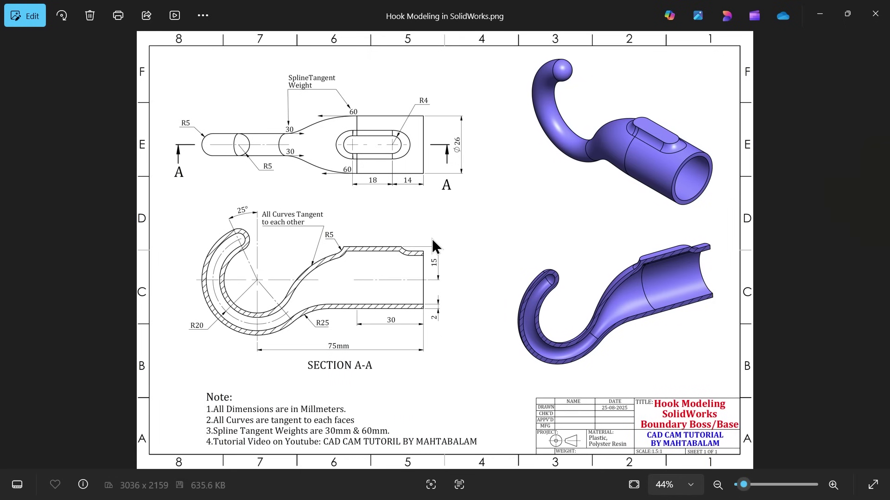
# - Examine the hook drawing's top view, section A-A dimensions, spline tangent weights and notes
pyautogui.scroll(1, 386, 225)
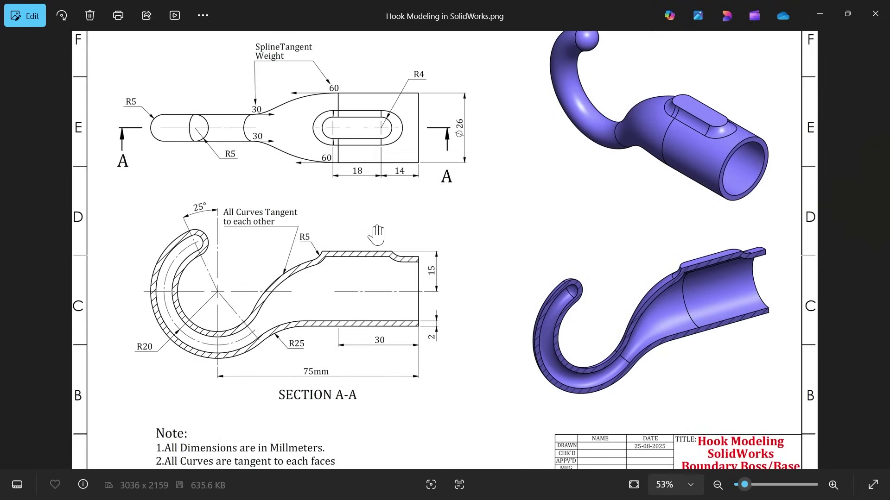
pyautogui.moveTo(428, 315); pyautogui.dragTo(449, 229)
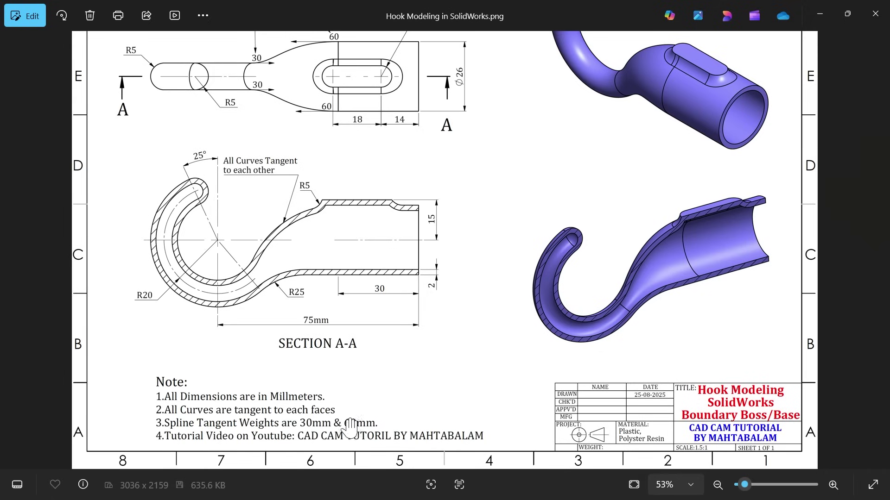
pyautogui.moveTo(316, 220); pyautogui.dragTo(332, 307)
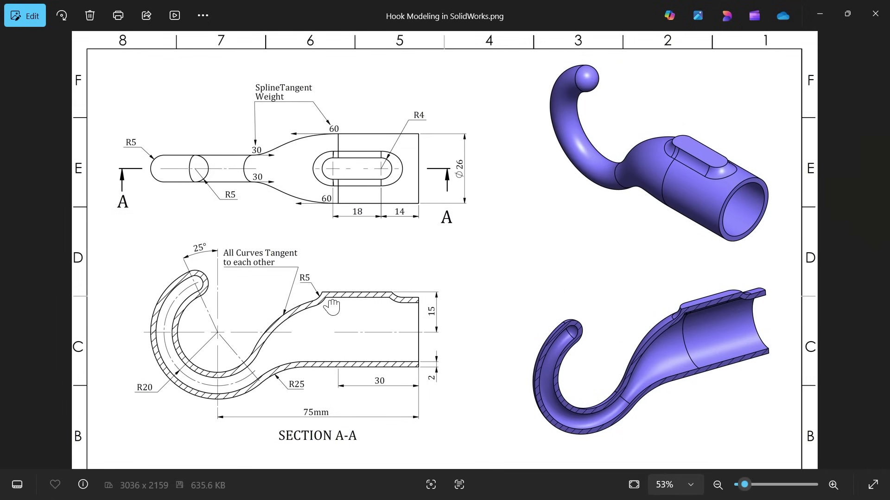
pyautogui.scroll(4, 325, 122)
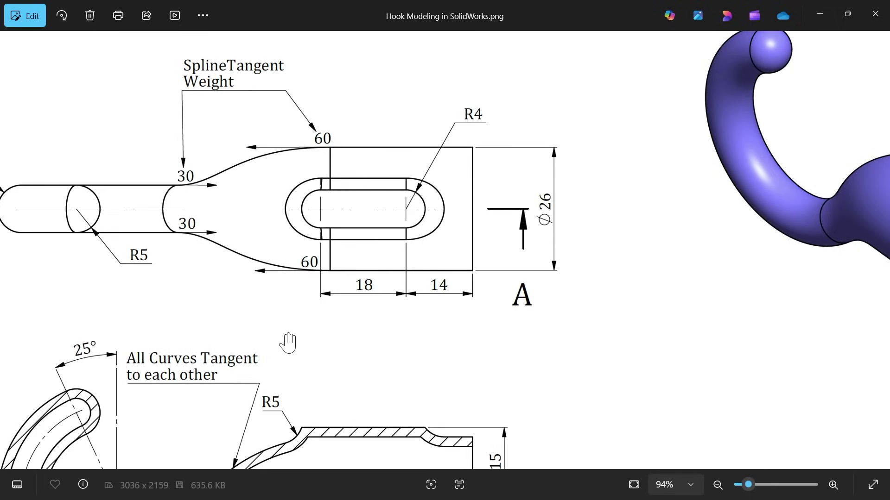
pyautogui.moveTo(288, 343); pyautogui.dragTo(327, 193)
pyautogui.scroll(-4, 329, 192)
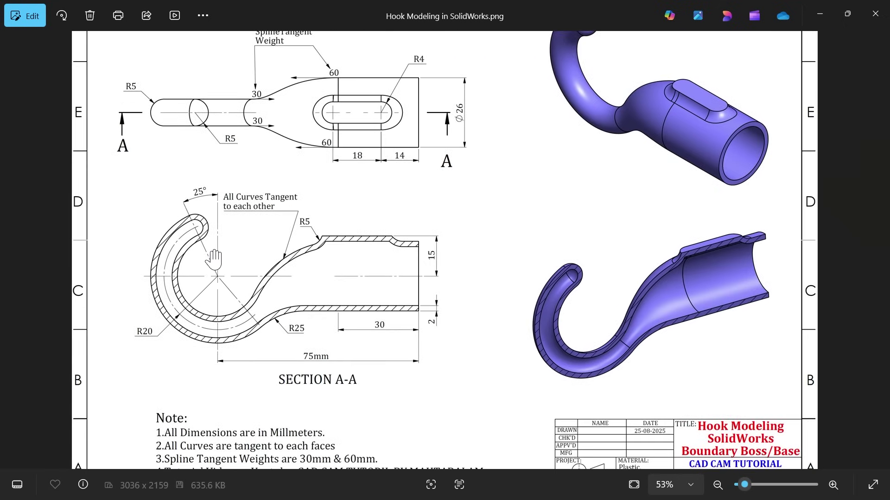
pyautogui.scroll(1, 215, 260)
pyautogui.scroll(-3, 213, 224)
pyautogui.scroll(2, 213, 232)
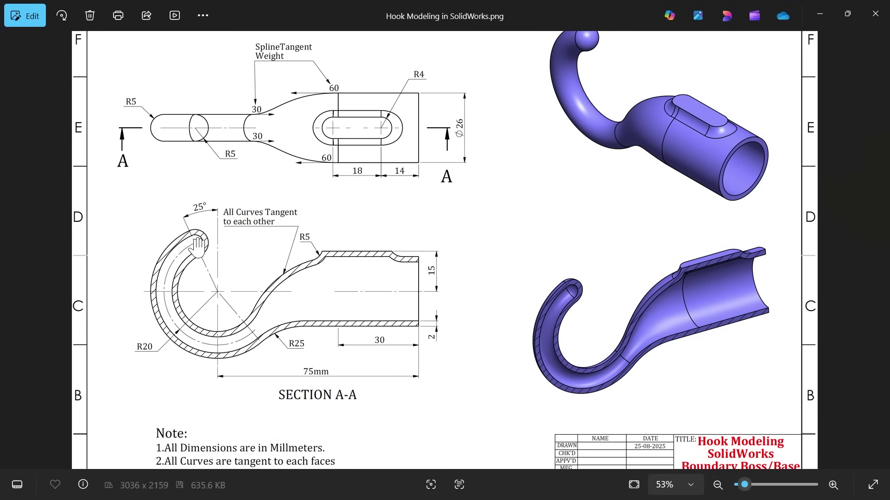
pyautogui.scroll(1, 149, 194)
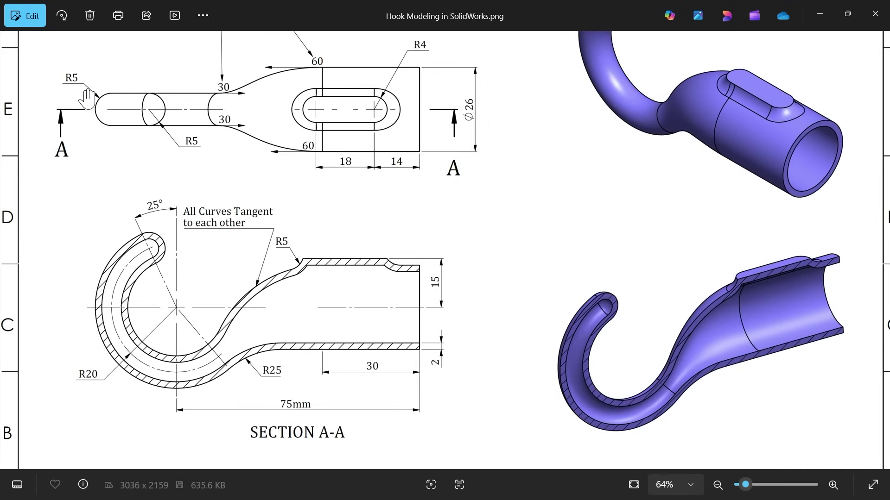
pyautogui.moveTo(174, 274); pyautogui.dragTo(190, 216)
pyautogui.scroll(2, 176, 211)
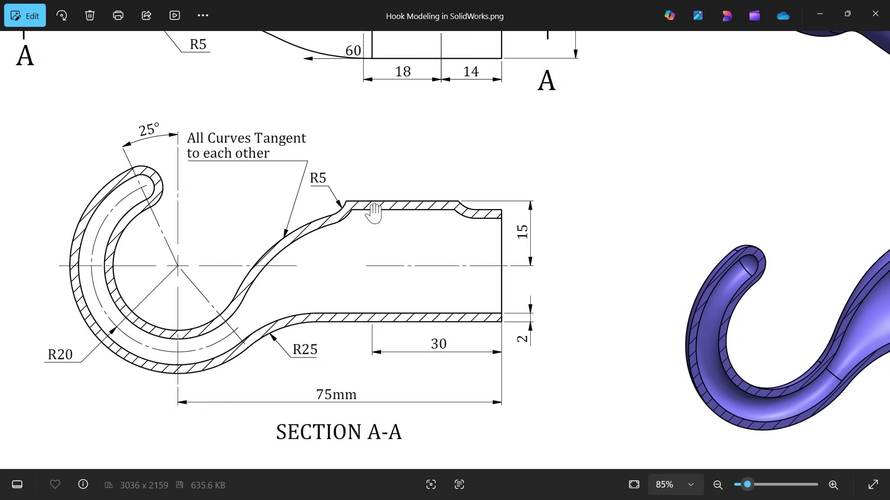
pyautogui.scroll(3, 508, 251)
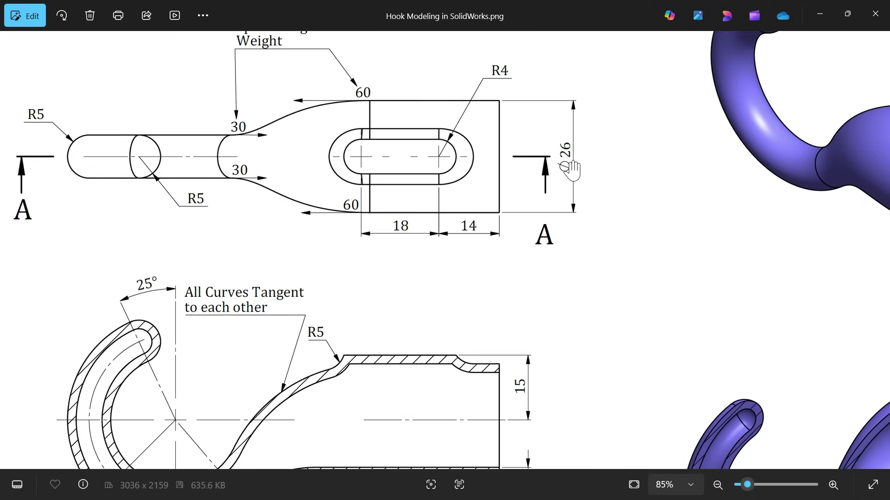
pyautogui.moveTo(489, 268); pyautogui.dragTo(513, 107)
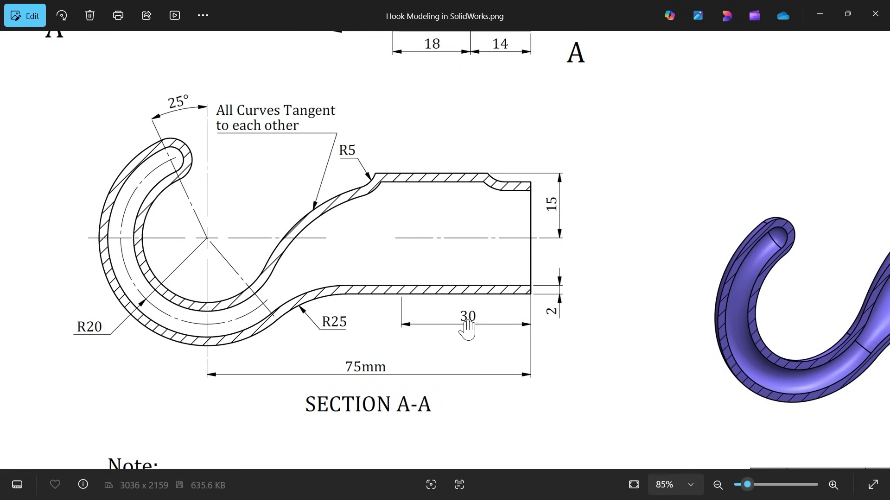
pyautogui.scroll(3, 468, 285)
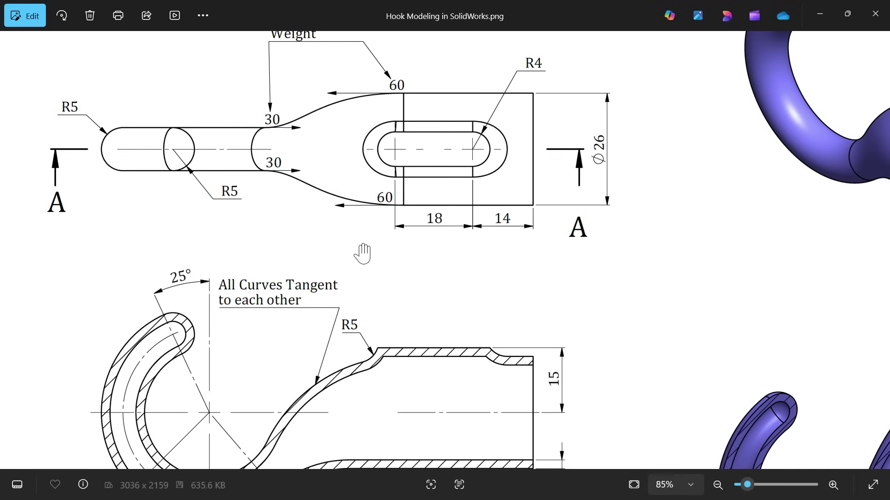
pyautogui.moveTo(395, 297); pyautogui.dragTo(392, 136)
pyautogui.keyDown('ctrl'); pyautogui.scroll(-4, 392, 138); pyautogui.keyUp('ctrl')
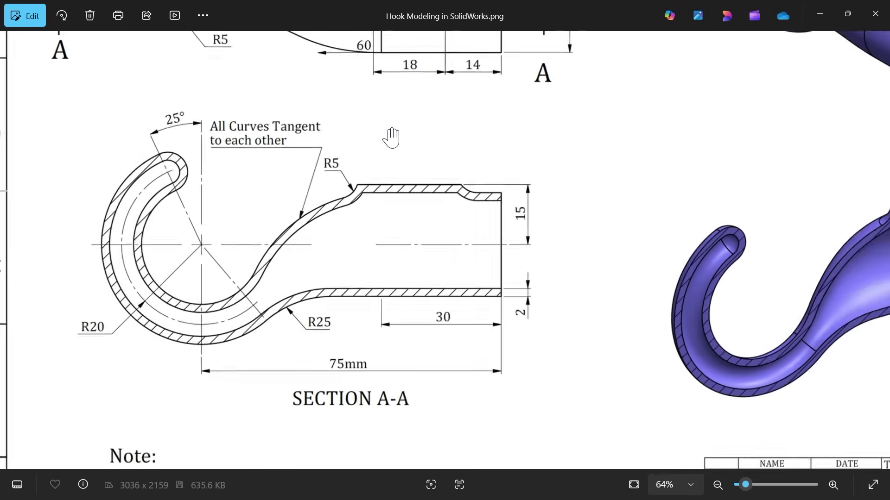
# - Switch to SOLIDWORKS and sketch on the Right Plane a horizontal and an about 71 mm tall vertical centerline from the origin
pyautogui.click(820, 14)
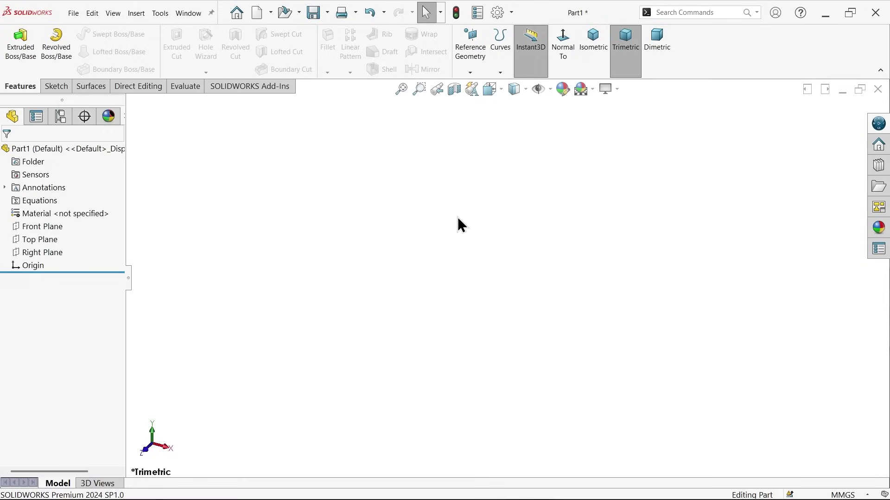
pyautogui.click(46, 252)
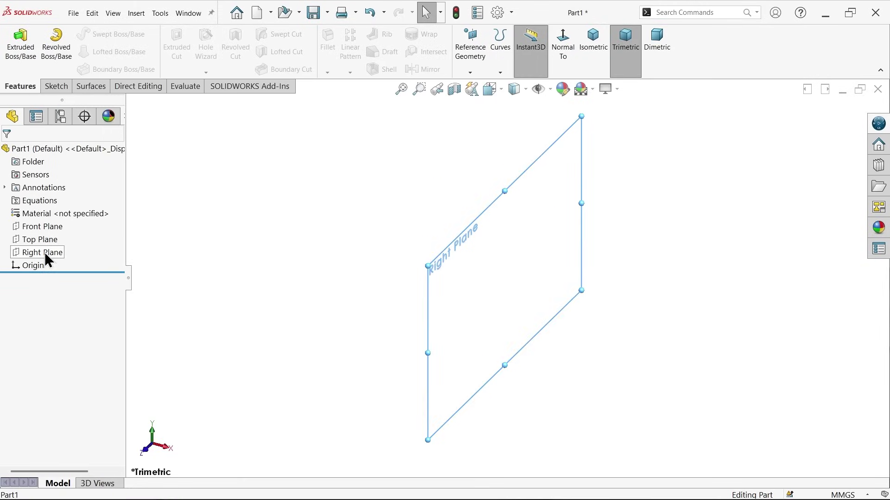
pyautogui.click(53, 238)
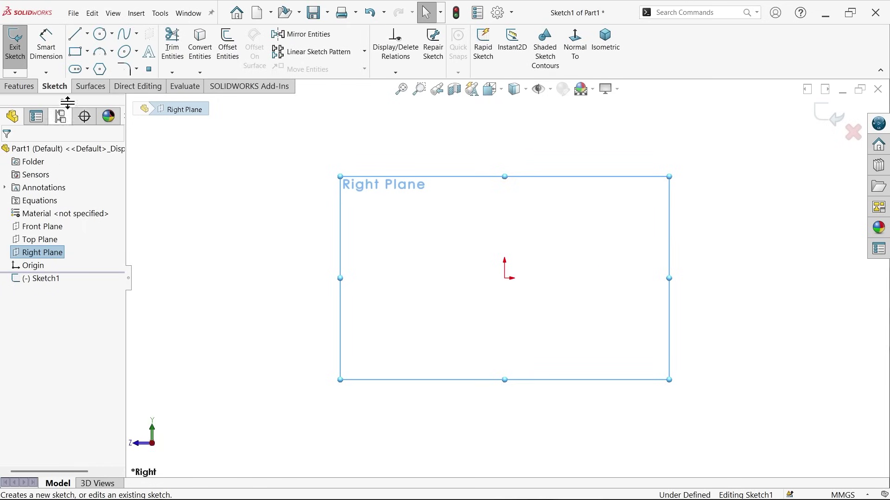
pyautogui.click(87, 32)
pyautogui.click(93, 63)
pyautogui.click(510, 278)
pyautogui.click(579, 278)
pyautogui.click(505, 278)
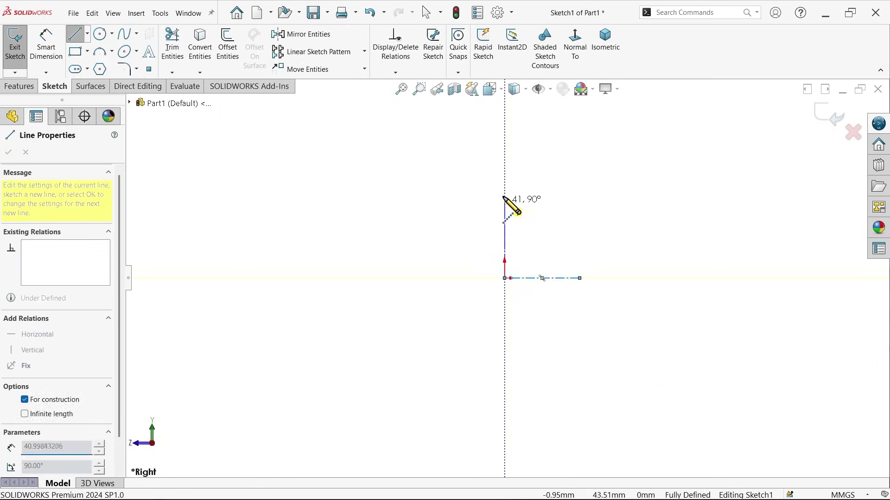
pyautogui.click(504, 148)
pyautogui.rightClick(553, 163)
pyautogui.click(576, 169)
# - Sketch a circle of about 27 mm radius centred on the upper end of the vertical centerline
pyautogui.scroll(-3, 537, 132)
pyautogui.click(101, 34)
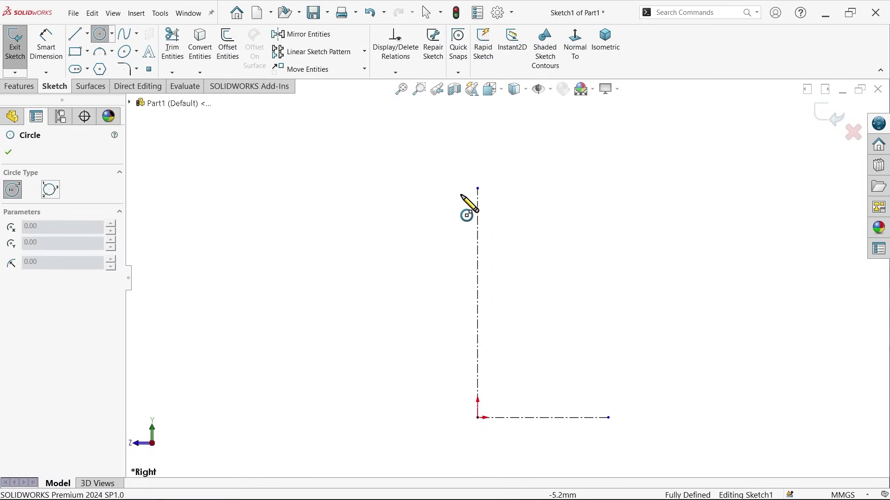
pyautogui.click(478, 188)
pyautogui.click(395, 165)
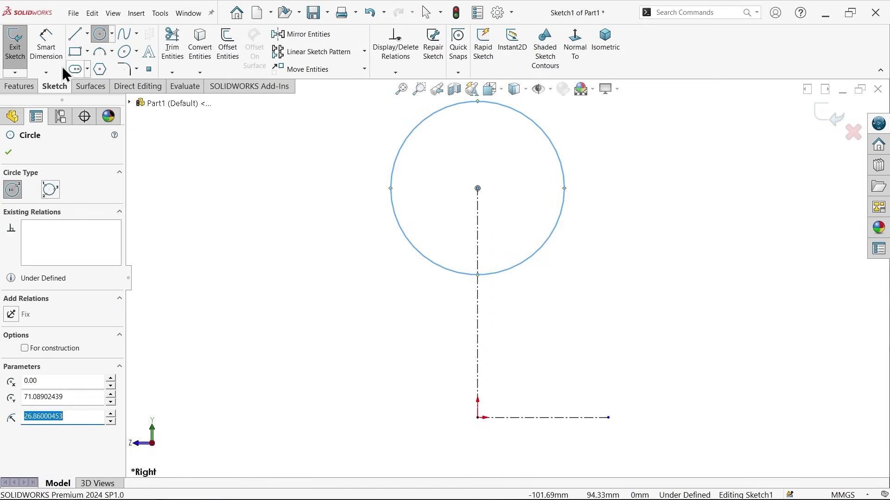
# - Dimension the circle's diameter and set it to 10 mm
pyautogui.click(46, 47)
pyautogui.click(402, 231)
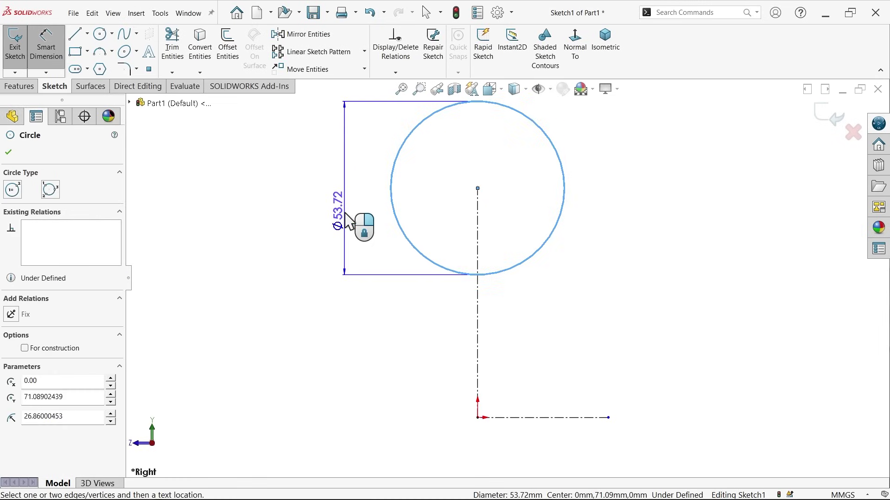
pyautogui.click(344, 212)
pyautogui.write('10')
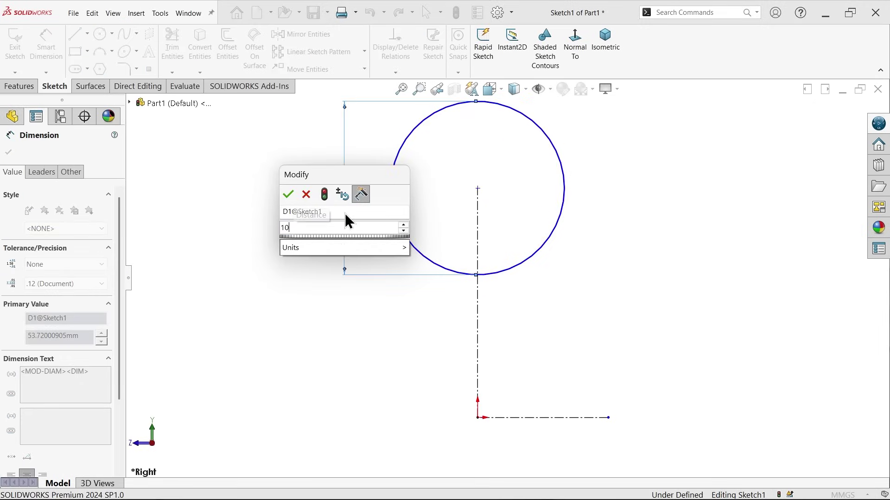
pyautogui.press('Return')
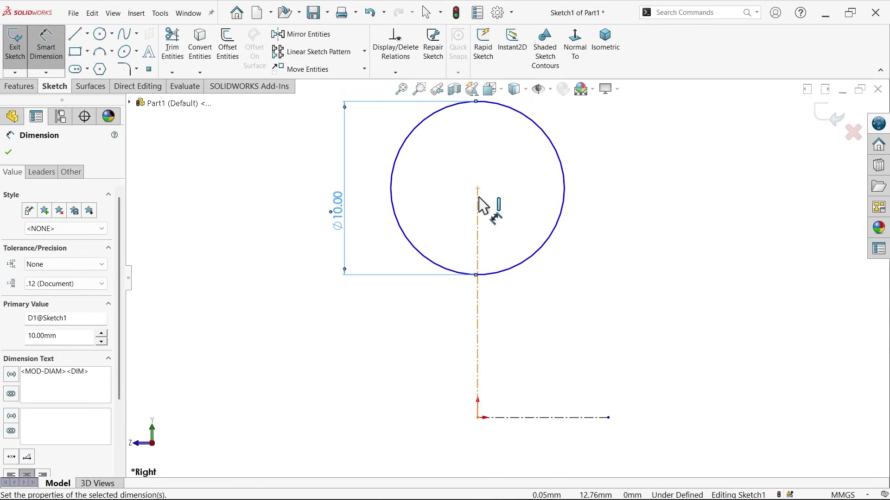
# - Dimension the vertical centerline and set its length to 20 mm
pyautogui.click(479, 225)
pyautogui.click(677, 278)
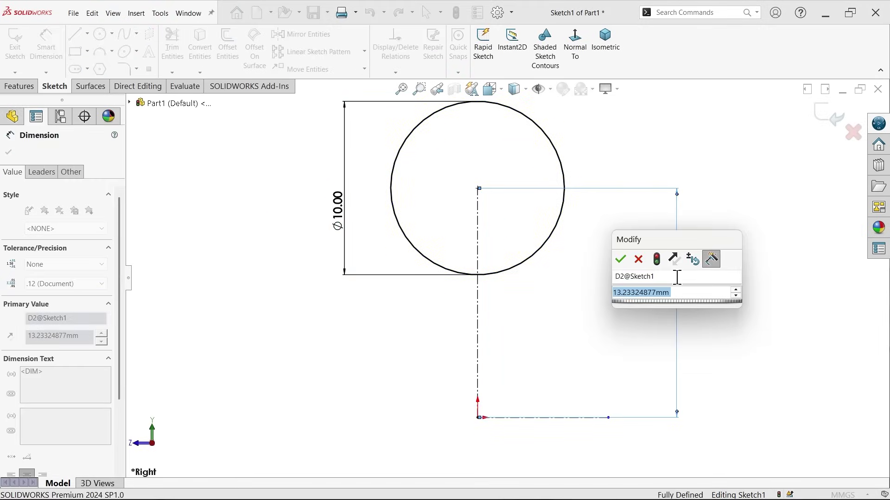
pyautogui.write('20')
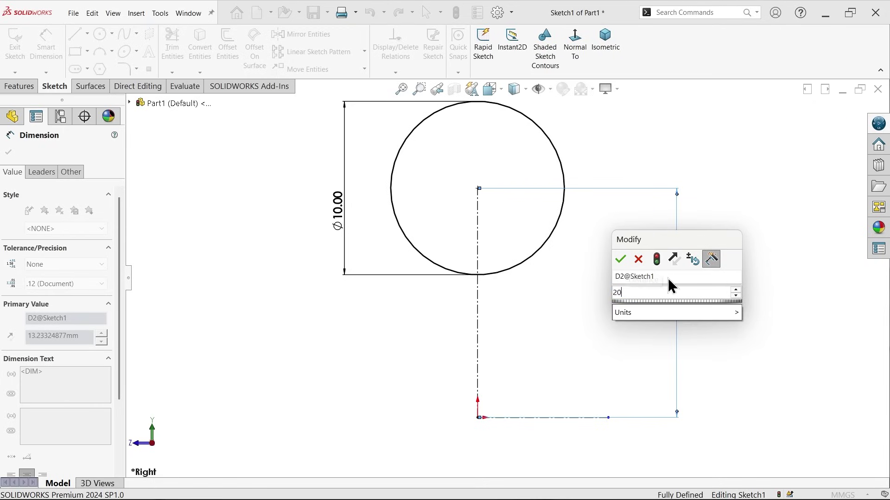
pyautogui.press('Return')
# - Revolve the circle 360 degrees around the horizontal centerline into a solid ring, using the Blind end type
pyautogui.press('z')
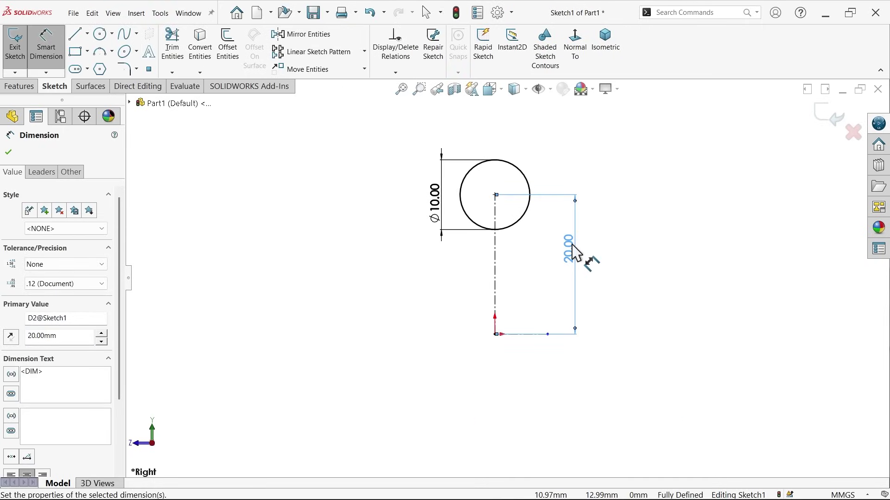
pyautogui.scroll(-1, 588, 250)
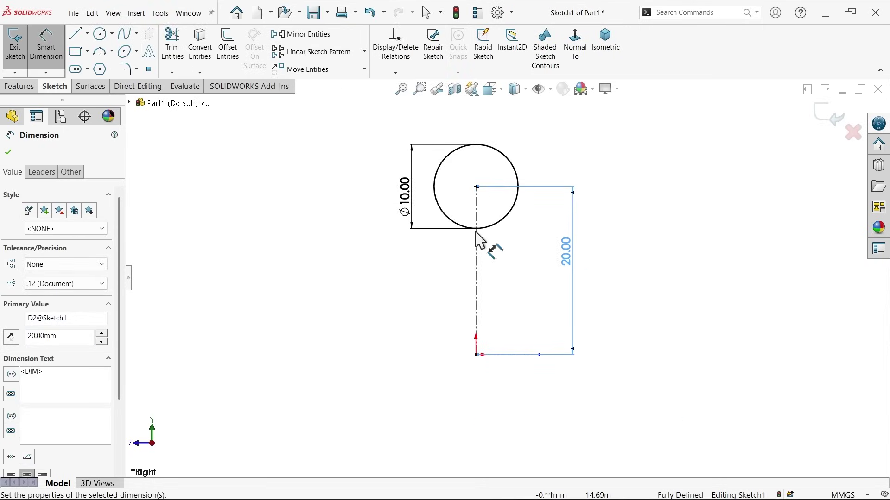
pyautogui.click(21, 88)
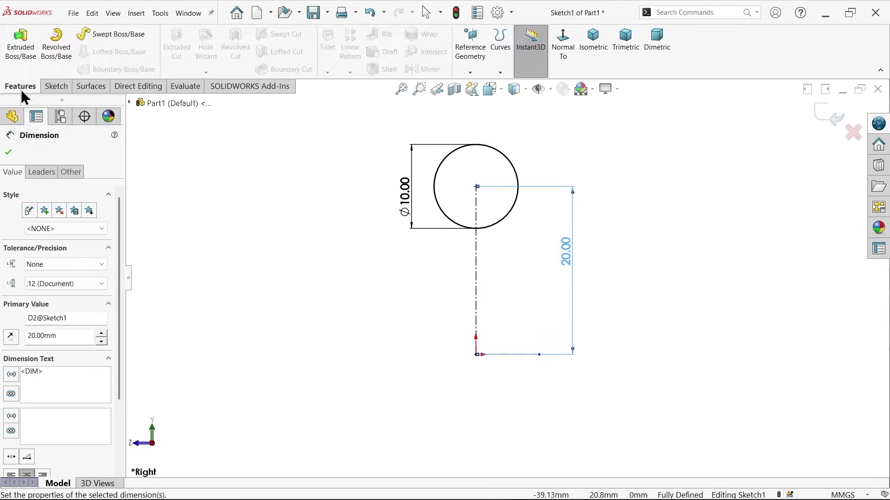
pyautogui.click(61, 58)
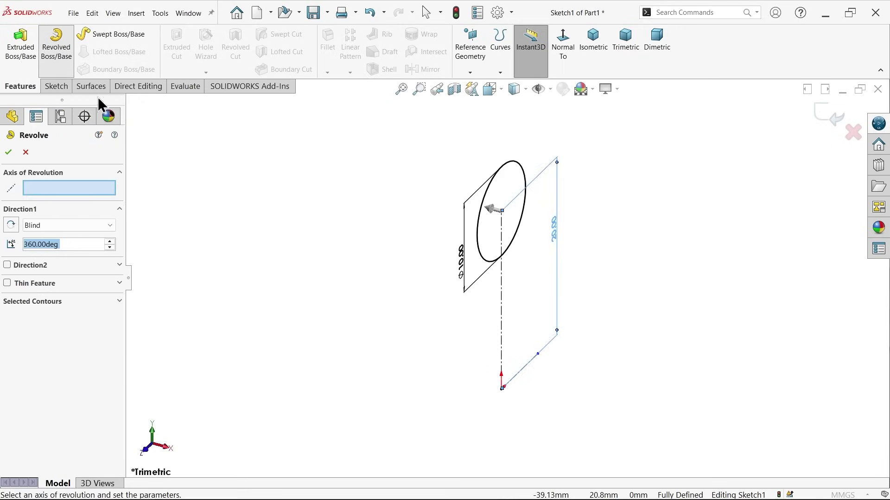
pyautogui.scroll(-3, 514, 348)
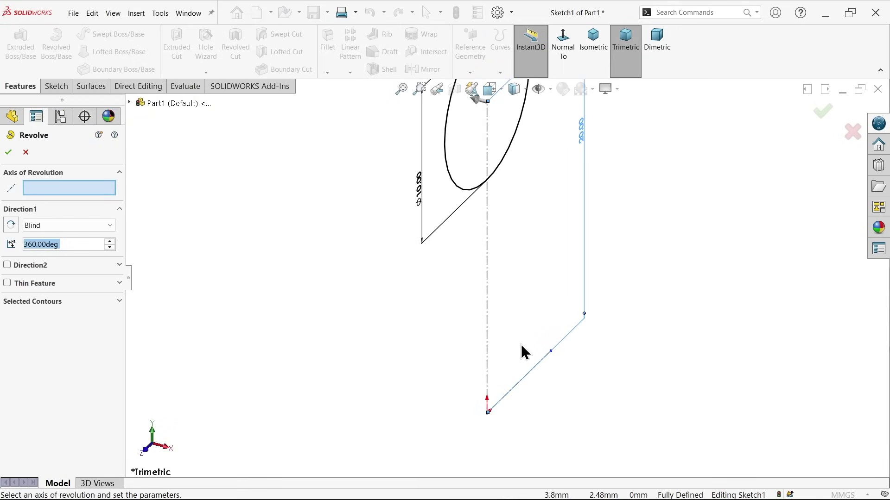
pyautogui.click(529, 376)
pyautogui.scroll(3, 507, 343)
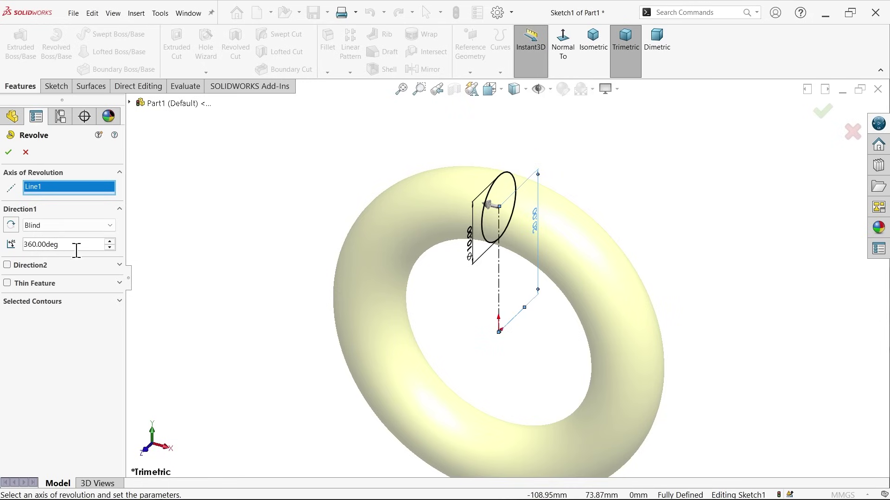
pyautogui.click(58, 224)
pyautogui.click(59, 223)
pyautogui.click(8, 153)
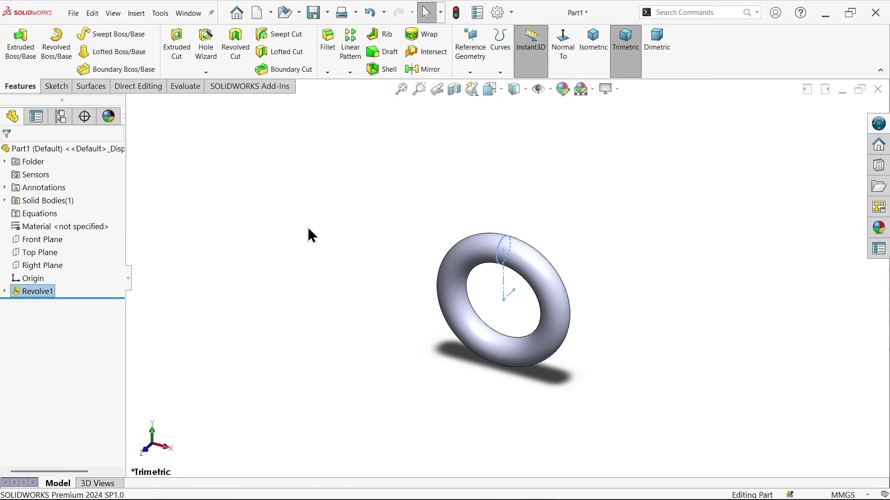
# - Start a new sketch on the Right Plane and draw a circle of about 9.3 mm radius centred on the origin
pyautogui.scroll(-3, 486, 301)
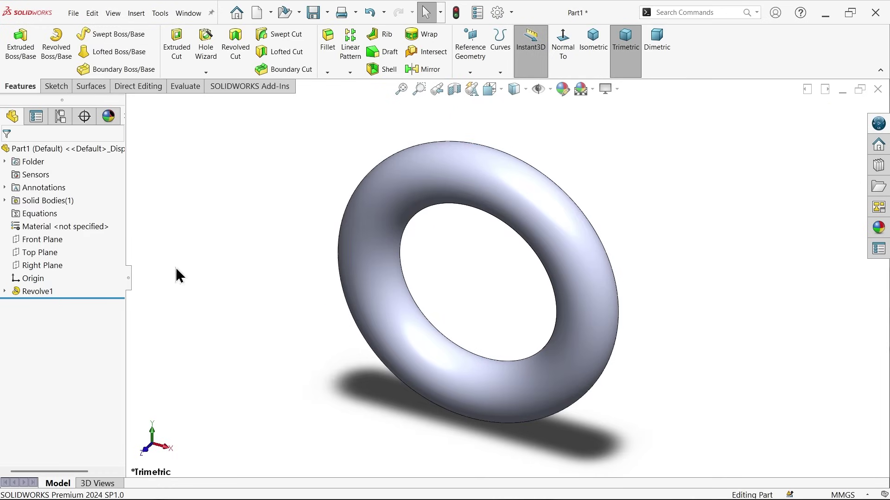
pyautogui.click(43, 266)
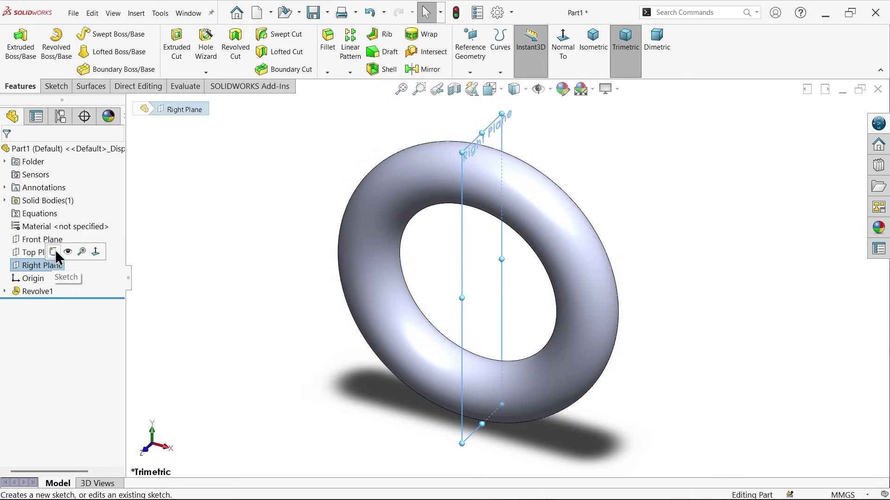
pyautogui.click(53, 252)
pyautogui.click(100, 35)
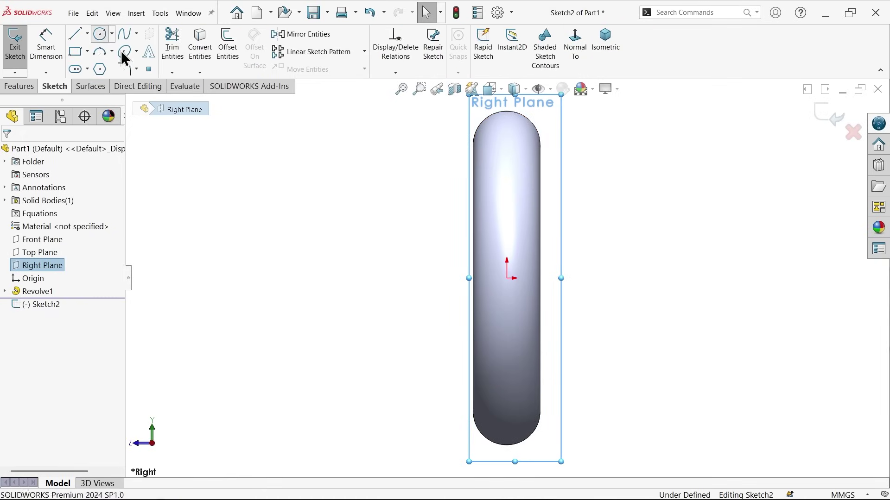
pyautogui.click(507, 278)
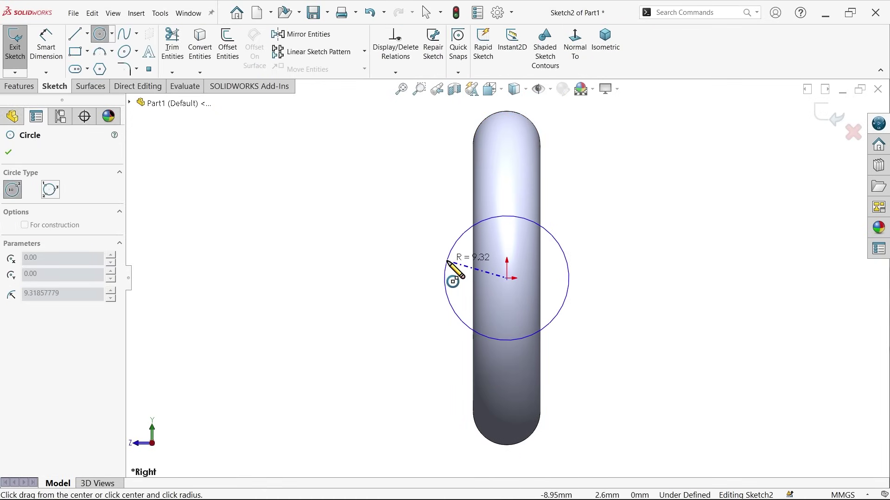
pyautogui.click(448, 264)
# - Dimension the circle's diameter and set it to 26 mm
pyautogui.click(48, 51)
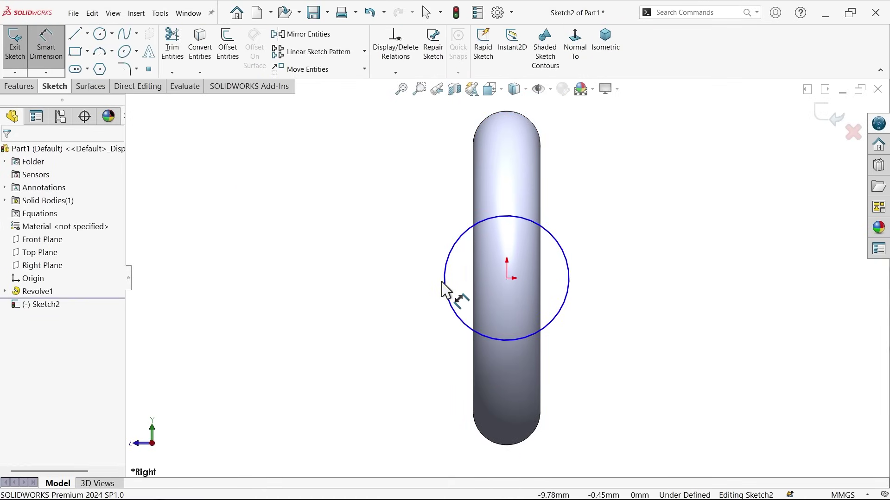
pyautogui.click(446, 291)
pyautogui.click(414, 284)
pyautogui.write('26')
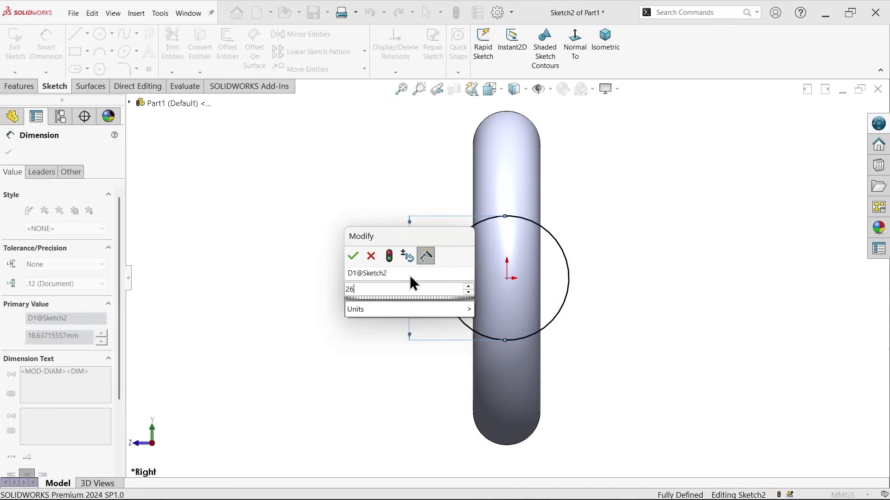
pyautogui.press('Return')
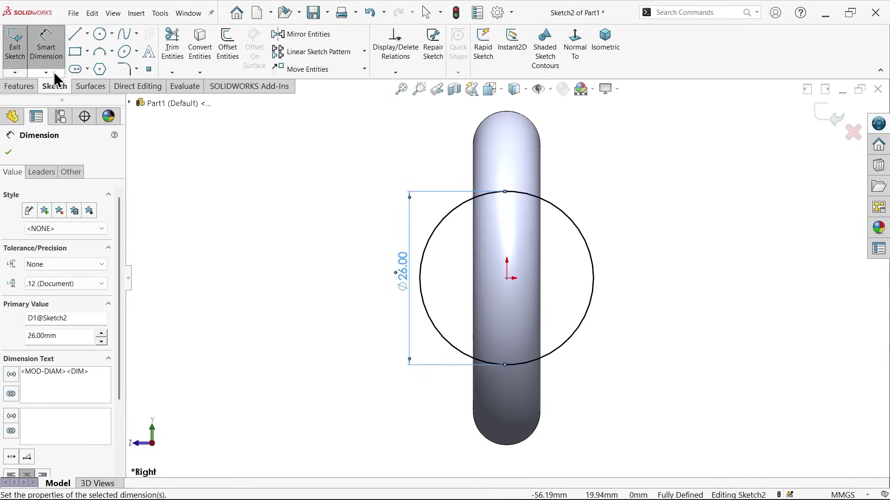
# - Set up a Blind boss extrusion of the 26 mm circle with a depth of 30 mm
pyautogui.click(17, 86)
pyautogui.click(20, 46)
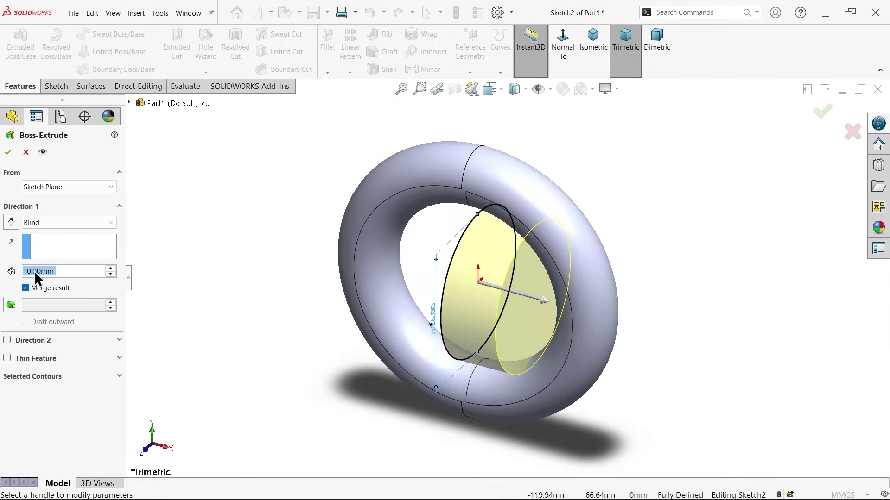
pyautogui.write('30')
pyautogui.press('Return')
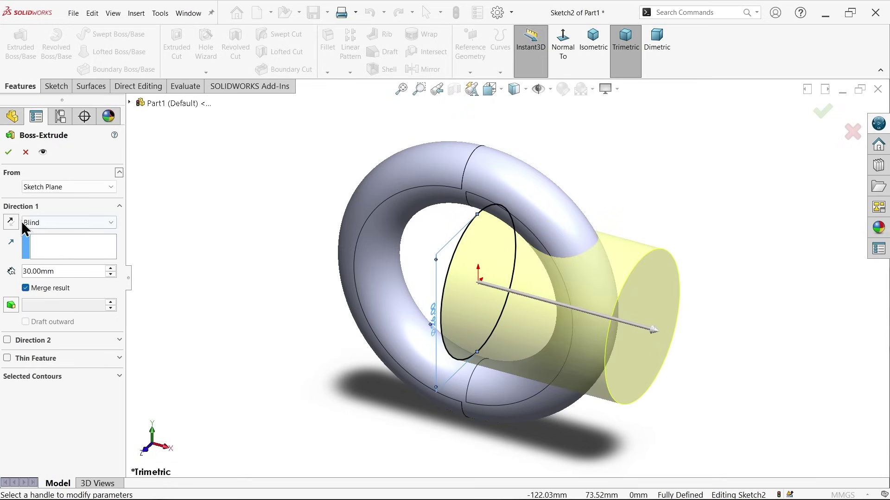
# - Start the extrusion from a 75 mm offset, reverse its direction back toward the ring, and finish the cylinder
pyautogui.click(58, 188)
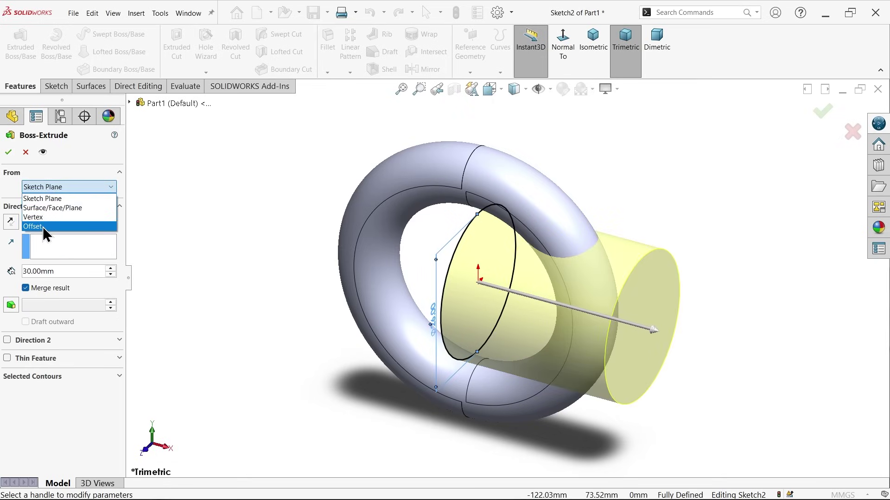
pyautogui.click(43, 227)
pyautogui.press('f')
pyautogui.doubleClick(60, 206)
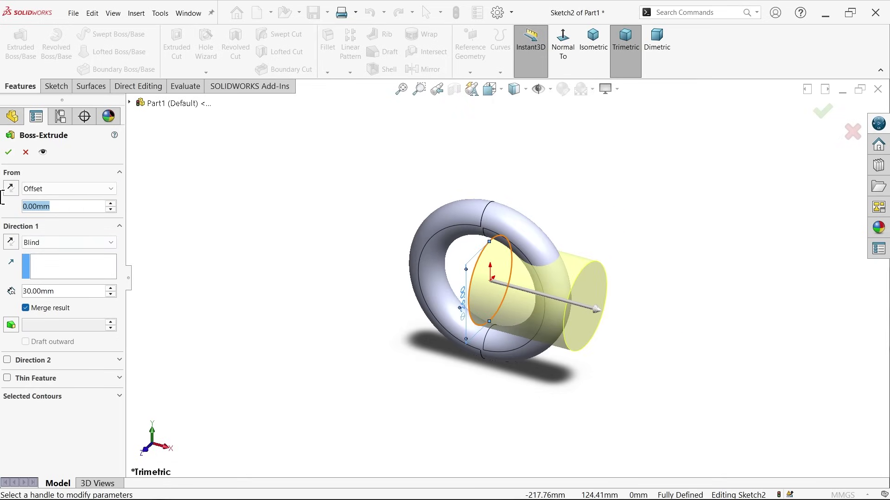
pyautogui.write('75')
pyautogui.press('Return')
pyautogui.scroll(-3, 667, 349)
pyautogui.scroll(2, 746, 352)
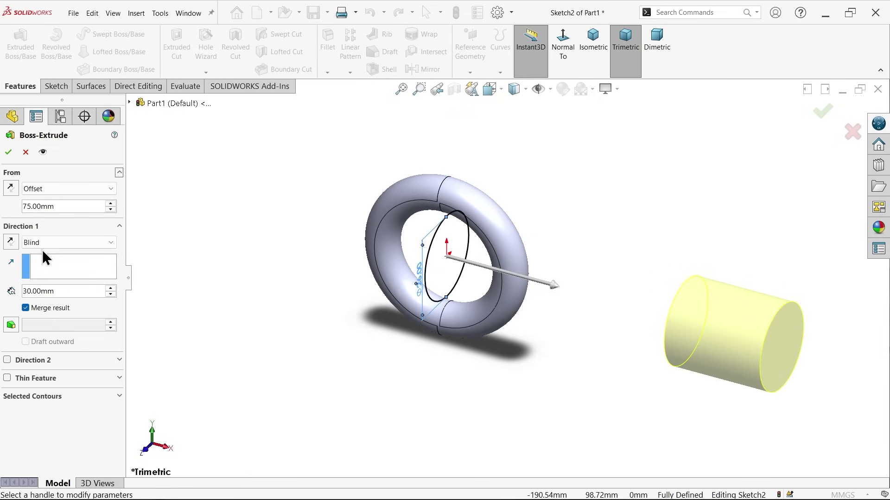
pyautogui.click(11, 242)
pyautogui.scroll(-1, 429, 252)
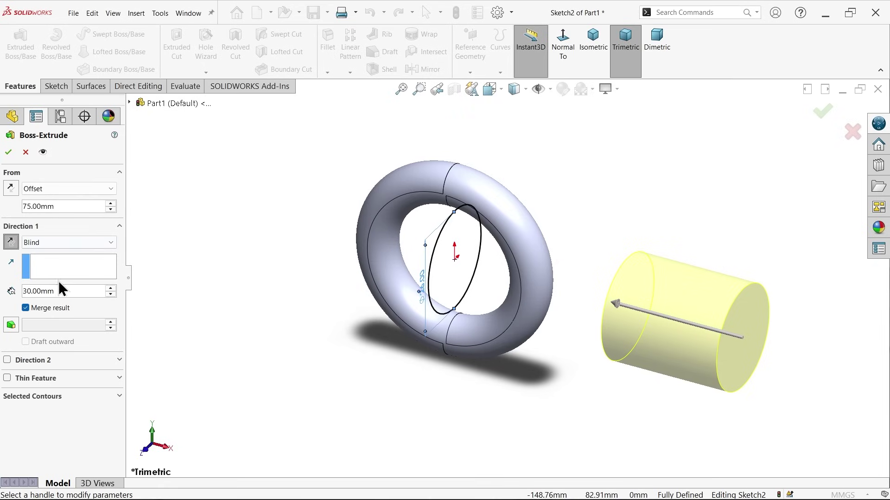
pyautogui.click(9, 153)
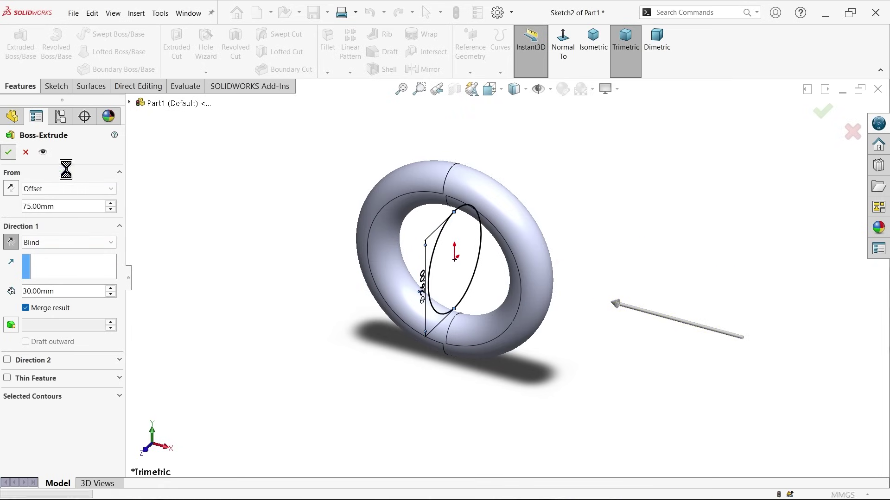
pyautogui.scroll(-2, 542, 331)
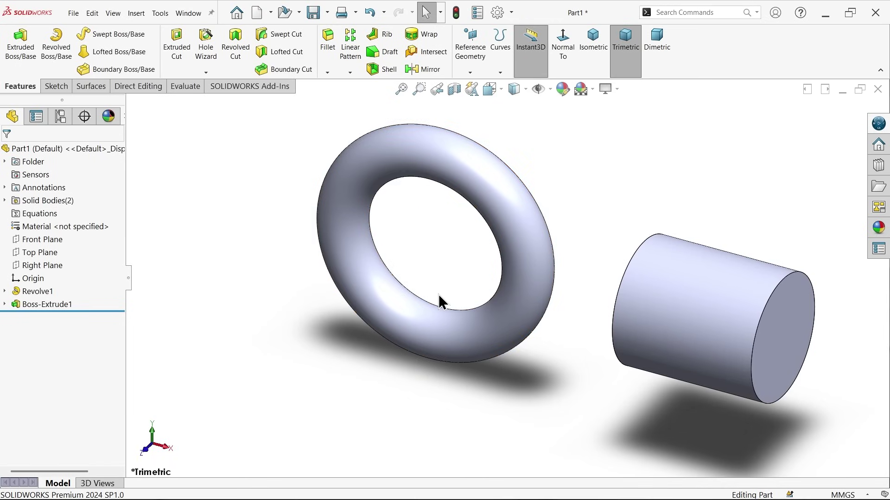
# - Check Section A-A in the hook reference drawing, then return to SOLIDWORKS and start a new sketch on the Front Plane
pyautogui.click(276, 487)
pyautogui.scroll(3, 324, 293)
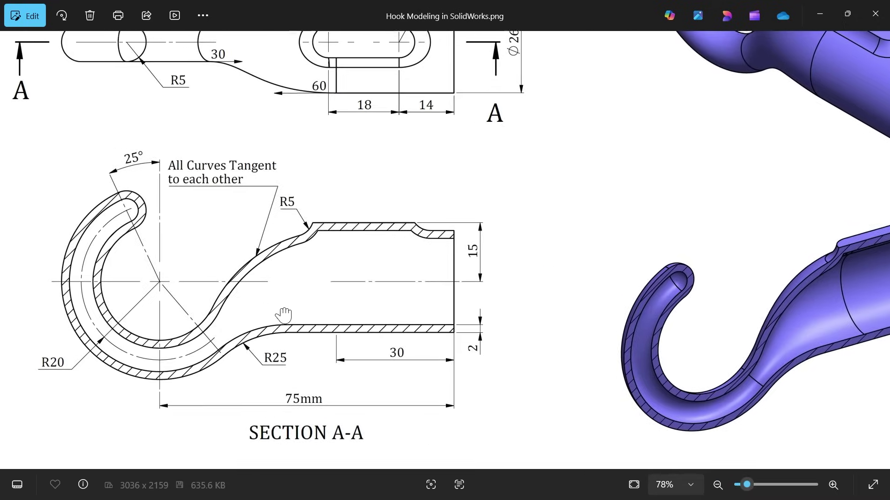
pyautogui.moveTo(284, 316); pyautogui.dragTo(338, 317)
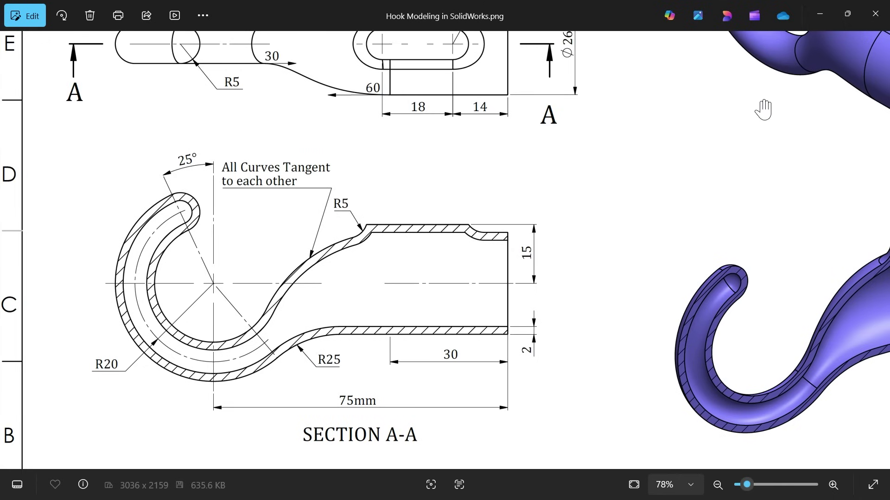
pyautogui.click(819, 14)
pyautogui.click(40, 253)
pyautogui.click(43, 239)
pyautogui.click(52, 223)
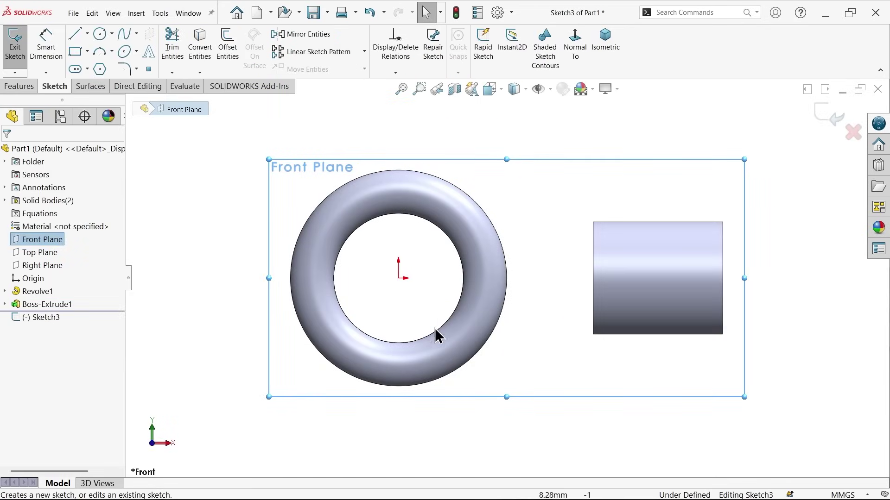
pyautogui.press('Escape')
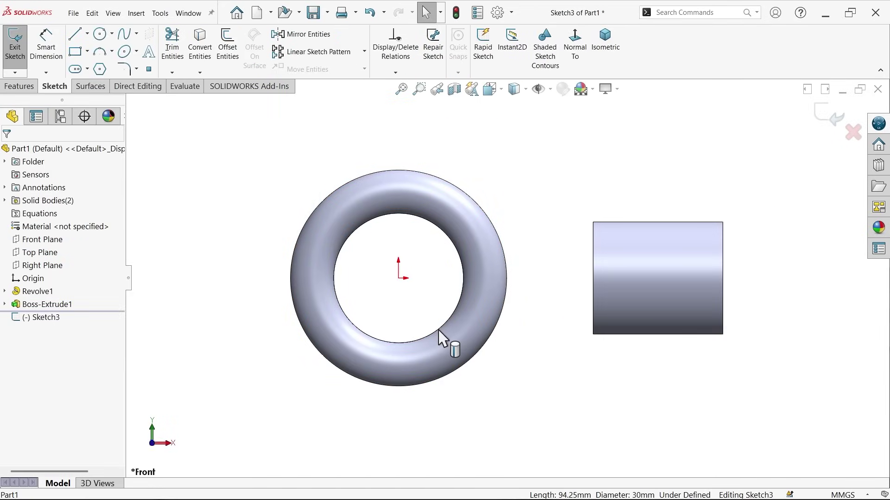
# - Convert the ring's inner circular edge into the sketch and draw a slanted centerline from the origin to the ring's lower-right outer edge
pyautogui.click(444, 324)
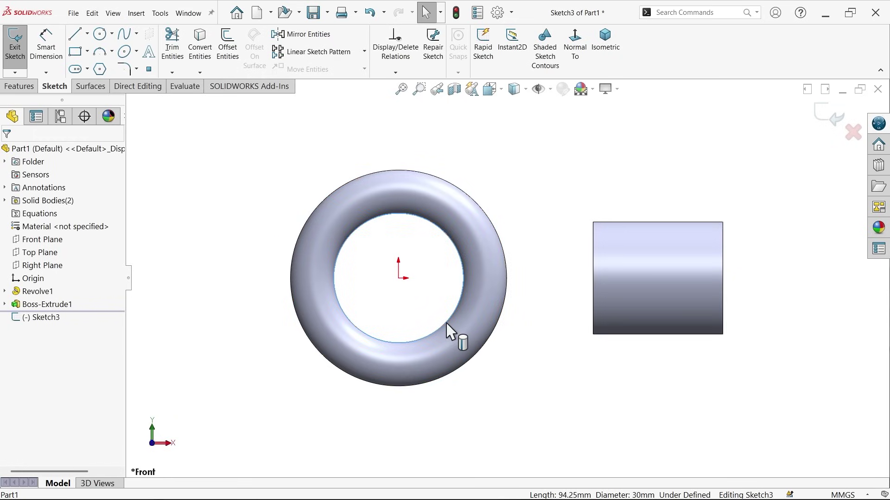
pyautogui.click(199, 46)
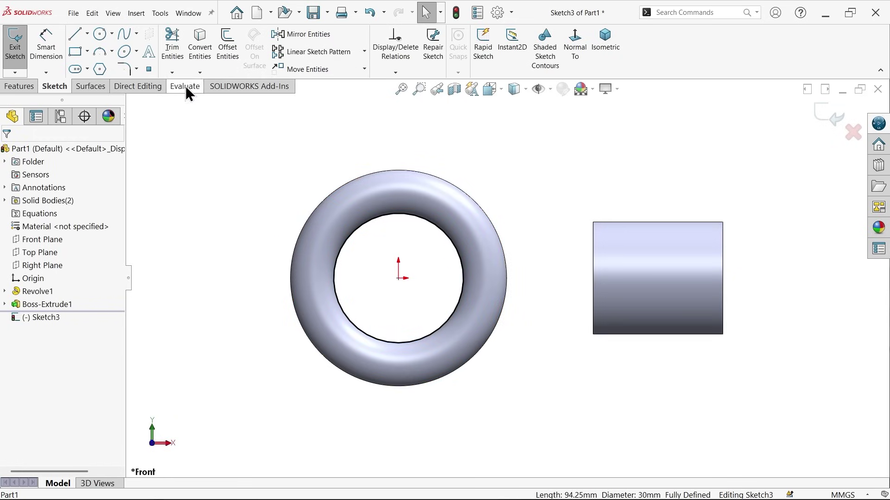
pyautogui.click(87, 34)
pyautogui.click(101, 63)
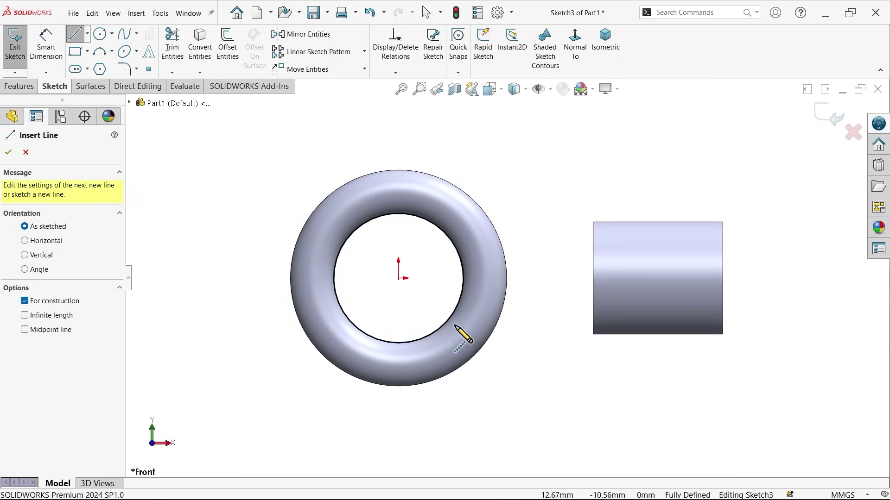
pyautogui.scroll(-2, 456, 339)
pyautogui.click(375, 245)
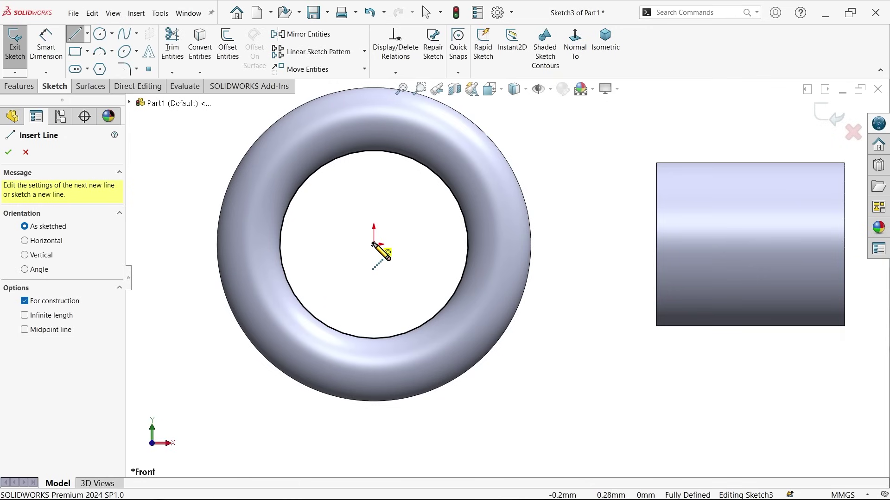
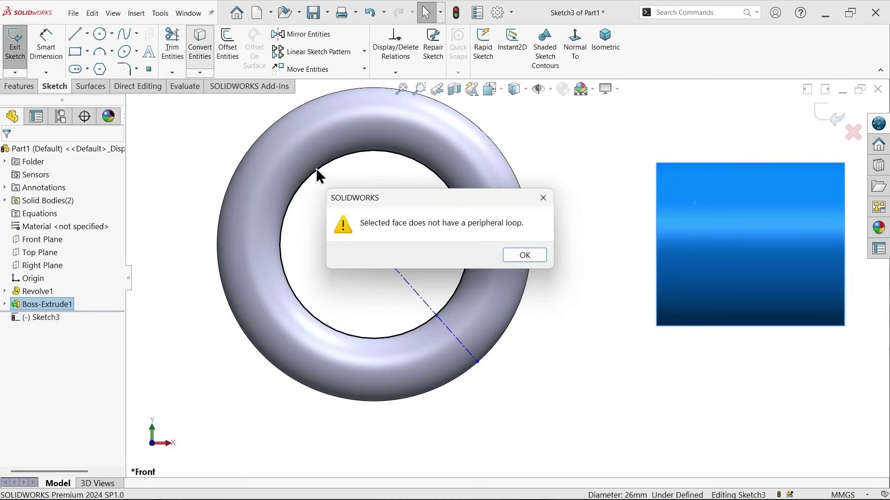
# - Convert only the cylinder's upper silhouette edge into the sketch, clearing the wrongly selected edge and face first
pyautogui.click(542, 204)
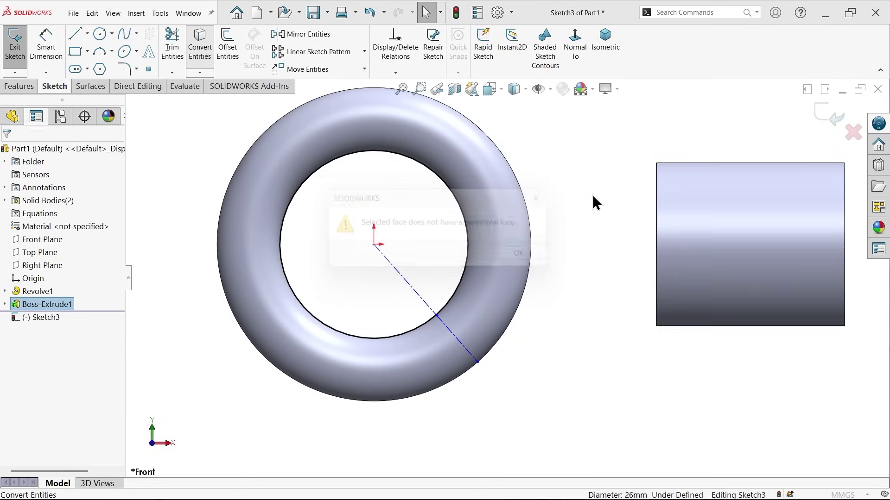
pyautogui.click(657, 190)
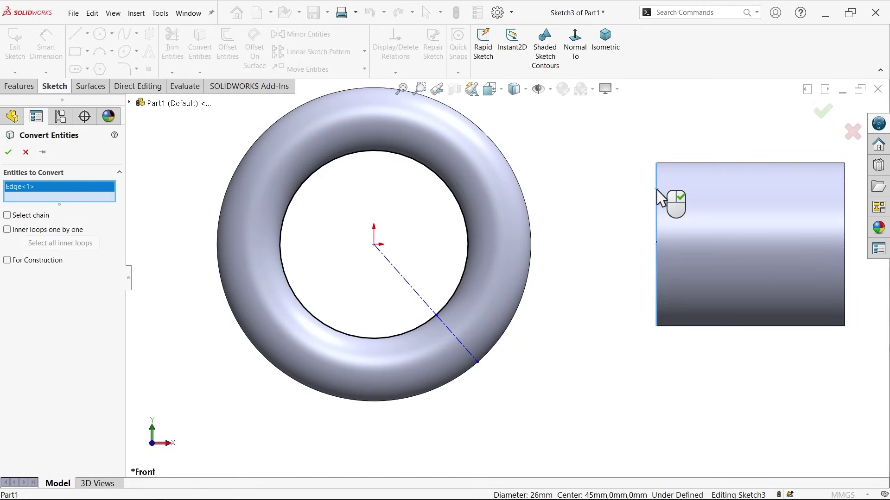
pyautogui.click(720, 164)
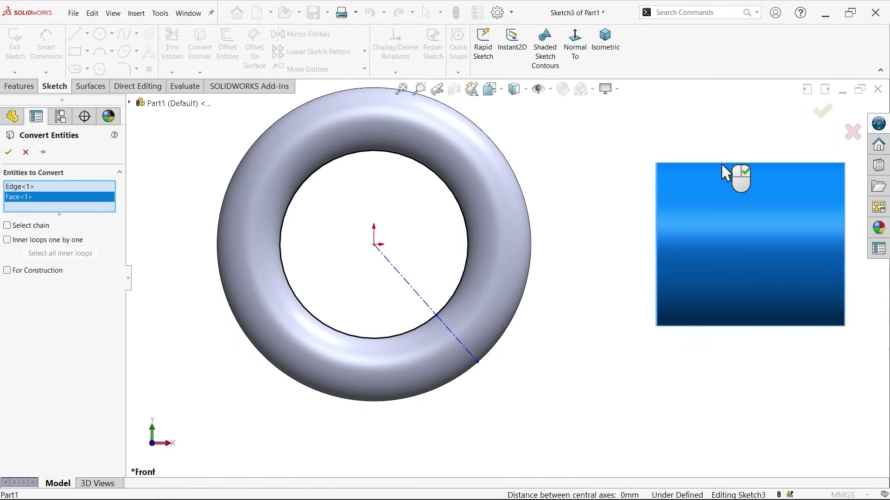
pyautogui.rightClick(63, 203)
pyautogui.click(95, 208)
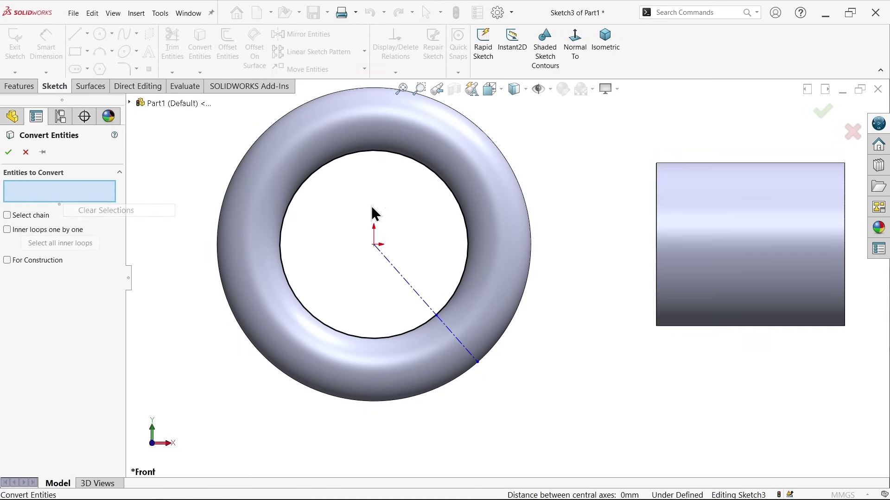
pyautogui.click(695, 163)
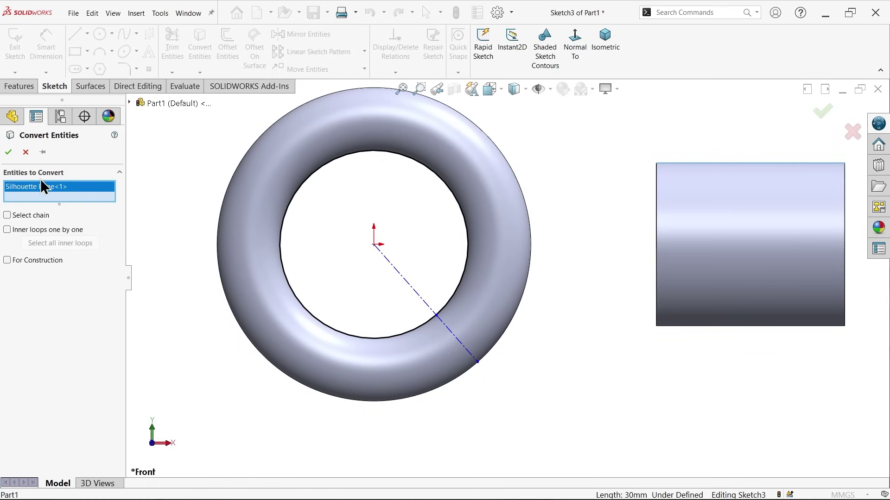
pyautogui.click(8, 153)
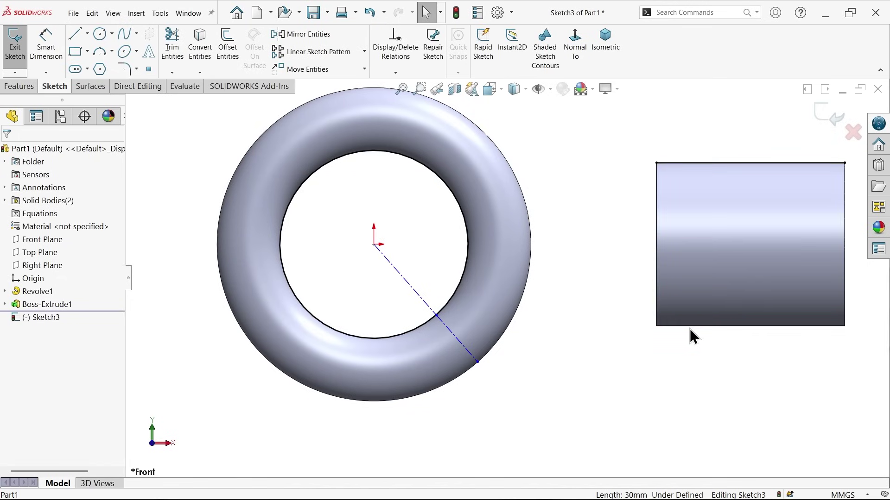
# - Sketch a horizontal line about 14 mm long from the cylinder's lower corner nearest the ring toward the ring
pyautogui.click(75, 34)
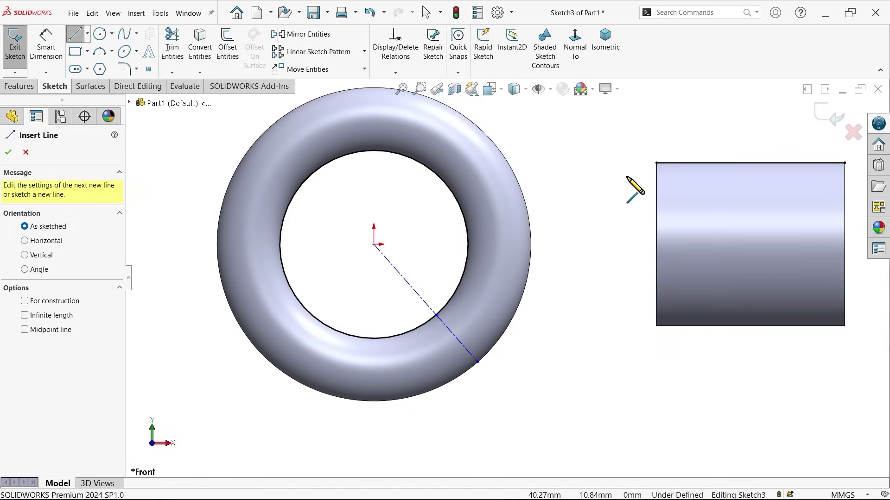
pyautogui.click(657, 163)
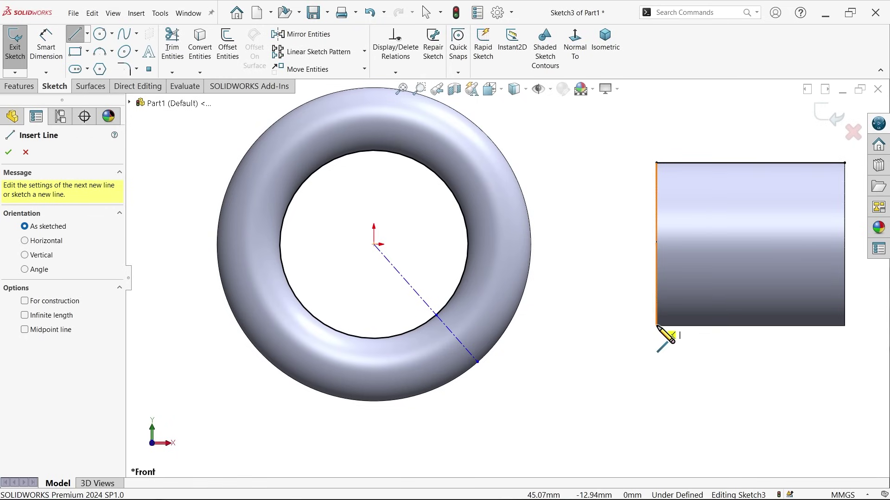
pyautogui.click(656, 326)
pyautogui.click(569, 326)
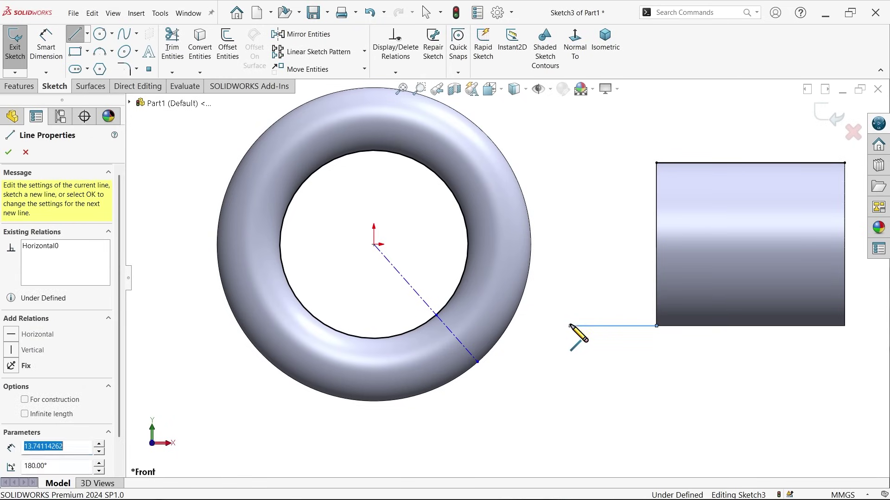
# - Draw an arc of about 22 mm radius from the horizontal line's free end to the centerline's outer endpoint on the ring
pyautogui.scroll(-4, 560, 348)
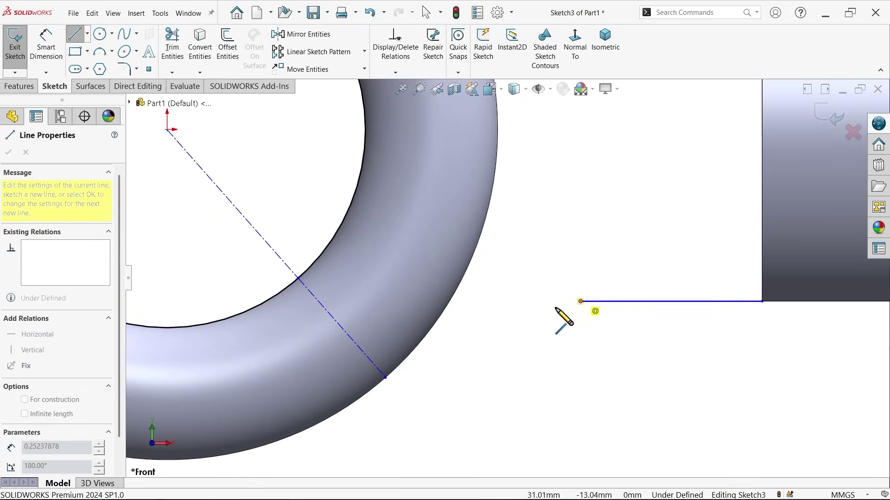
pyautogui.click(386, 378)
pyautogui.rightClick(412, 393)
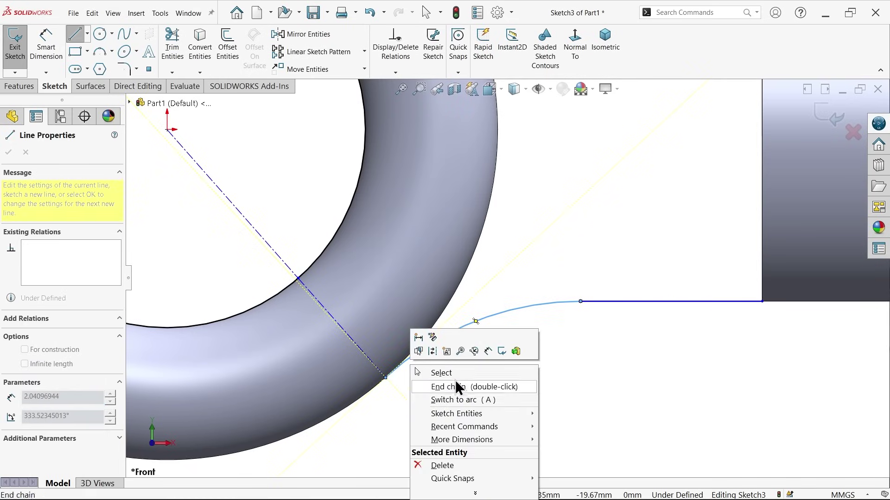
pyautogui.click(455, 374)
# - Add tangent relations between the arc and the horizontal line, and between the arc and the ring's outer silhouette edge
pyautogui.click(582, 301)
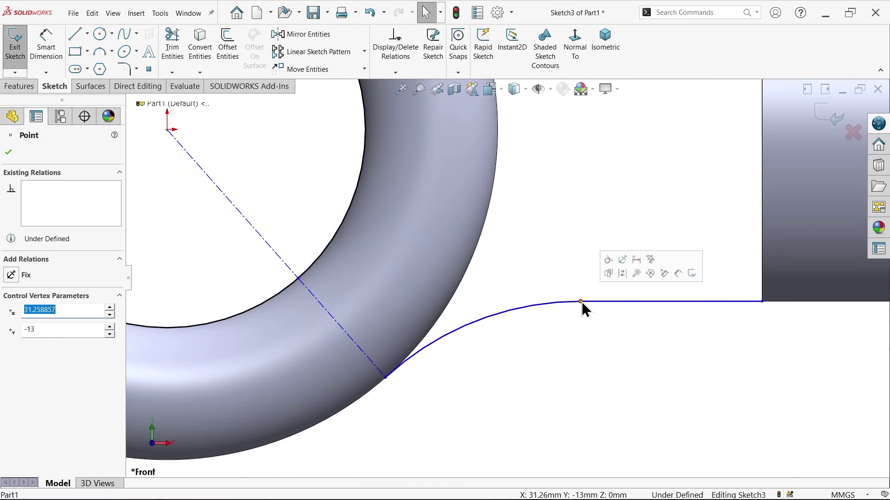
pyautogui.click(608, 261)
pyautogui.click(394, 371)
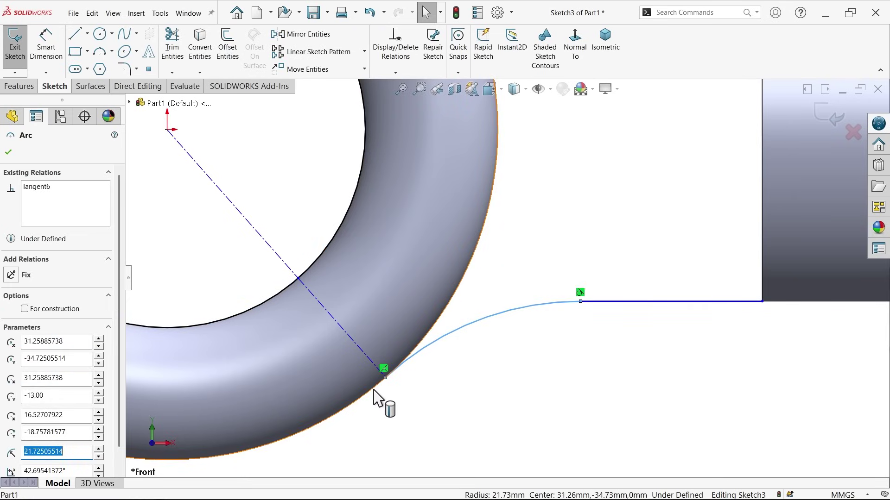
pyautogui.keyDown('ctrl'); pyautogui.click(373, 391); pyautogui.keyUp('ctrl')
pyautogui.click(412, 348)
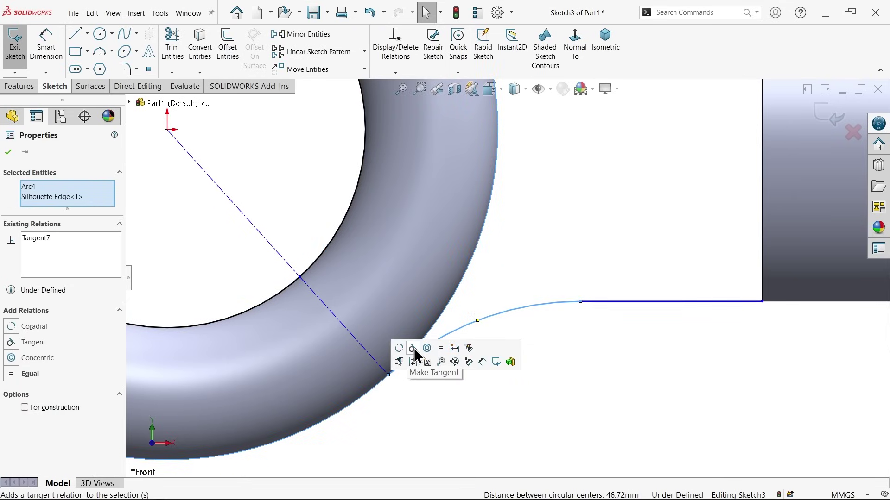
pyautogui.click(580, 332)
pyautogui.scroll(-4, 569, 323)
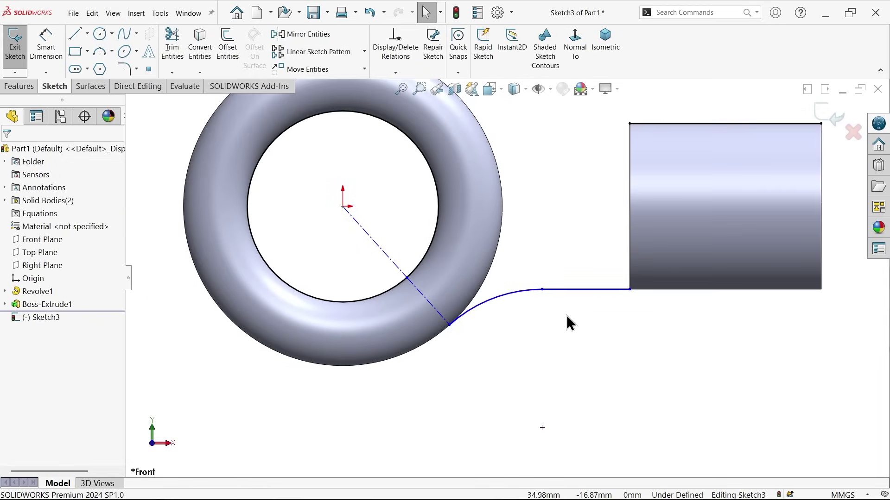
# - Make the horizontal line's free endpoint coincident with the cylinder's lower corner nearest the ring
pyautogui.scroll(2, 640, 248)
pyautogui.moveTo(617, 299); pyautogui.dragTo(621, 312)
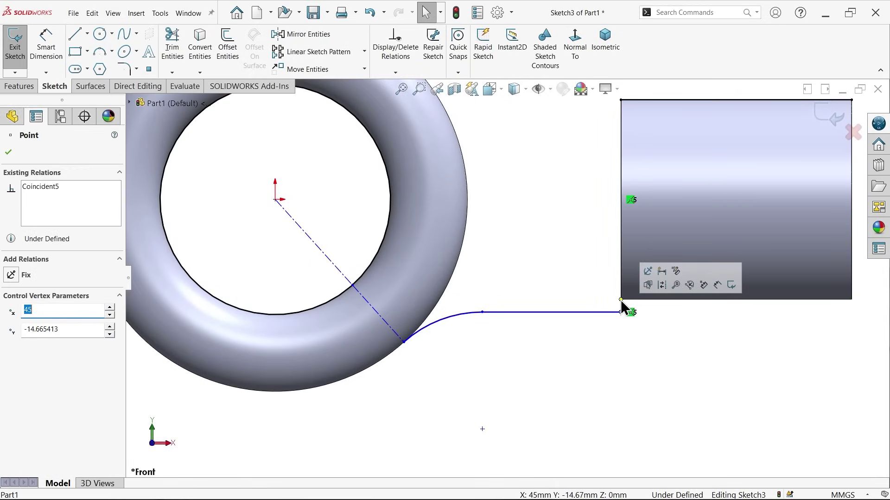
pyautogui.press('Escape')
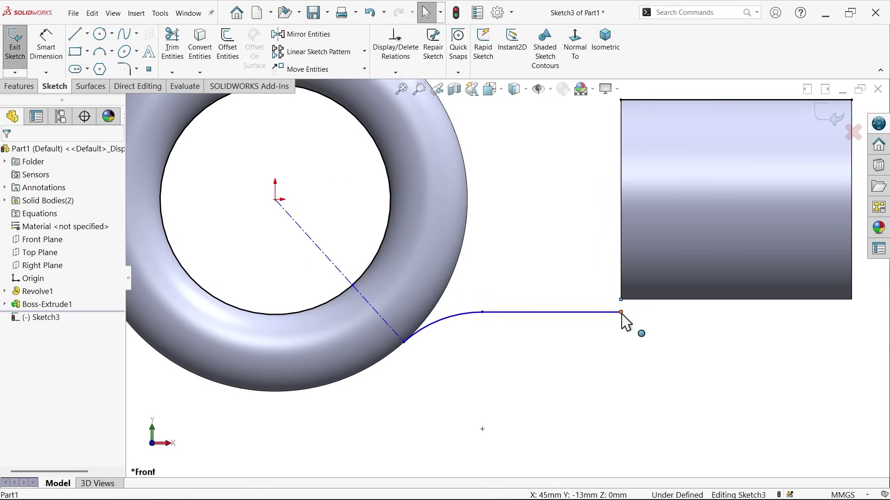
pyautogui.click(621, 312)
pyautogui.keyDown('ctrl'); pyautogui.click(621, 300); pyautogui.keyUp('ctrl')
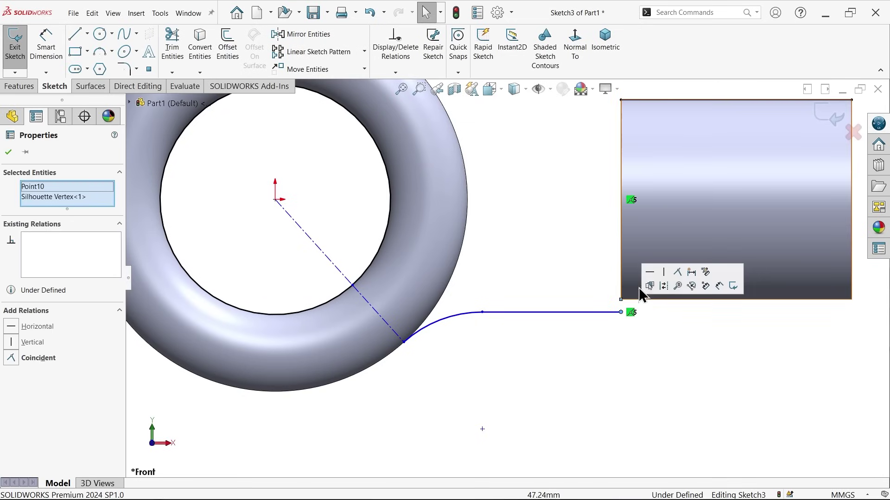
pyautogui.click(678, 272)
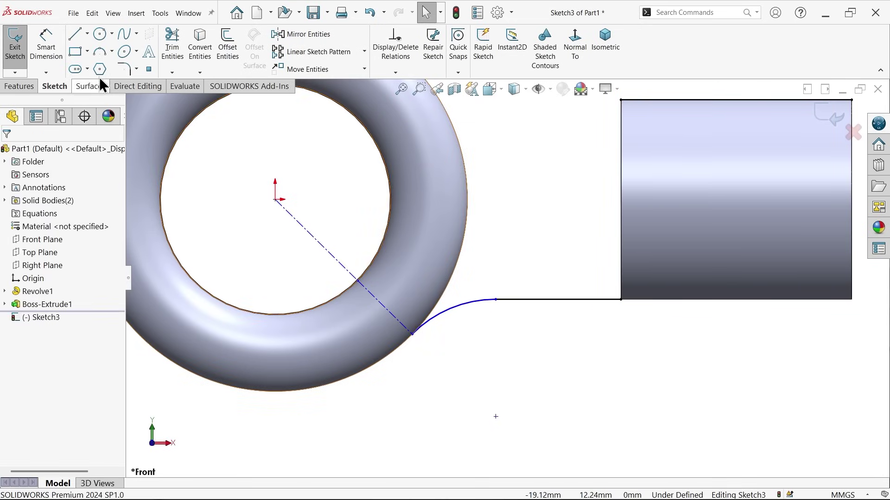
# - Dimension the lower transition arc with a radius of 25 mm
pyautogui.click(46, 44)
pyautogui.click(469, 313)
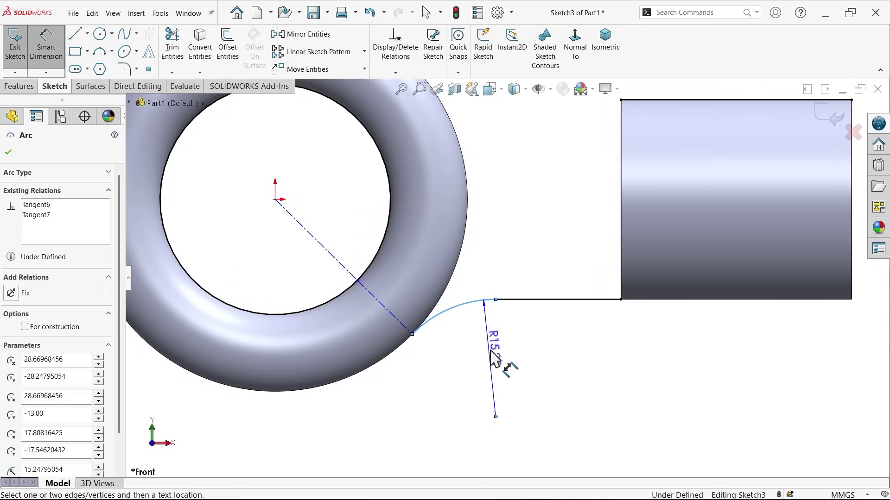
pyautogui.click(463, 346)
pyautogui.write('25')
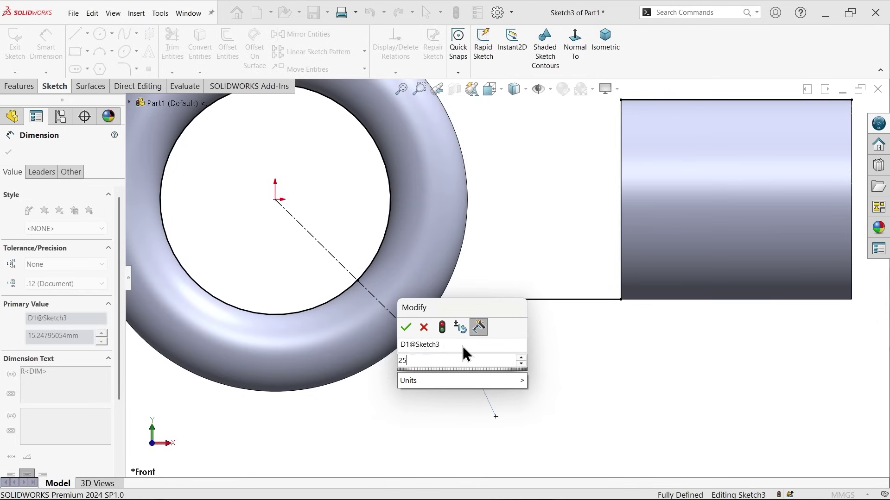
pyautogui.press('Return')
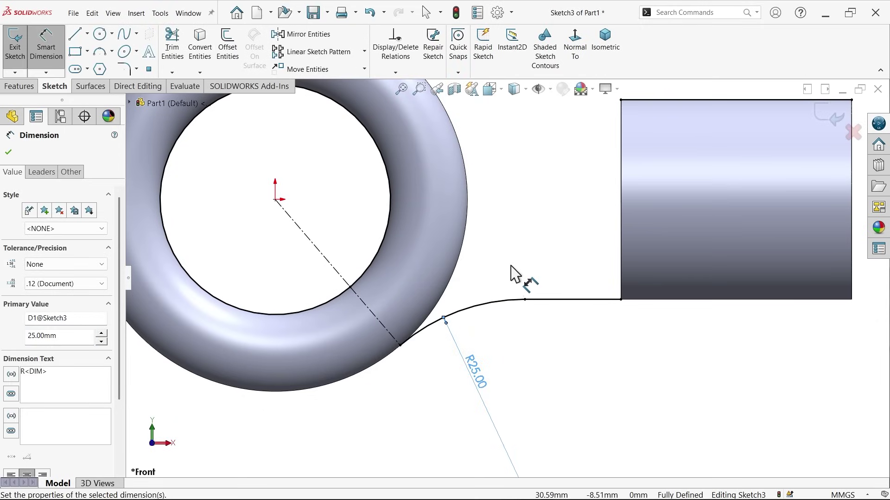
# - Draw a three-point arc from the cylinder's upper corner nearest the ring to the ring's inner circle, bulging upward
pyautogui.scroll(2, 510, 276)
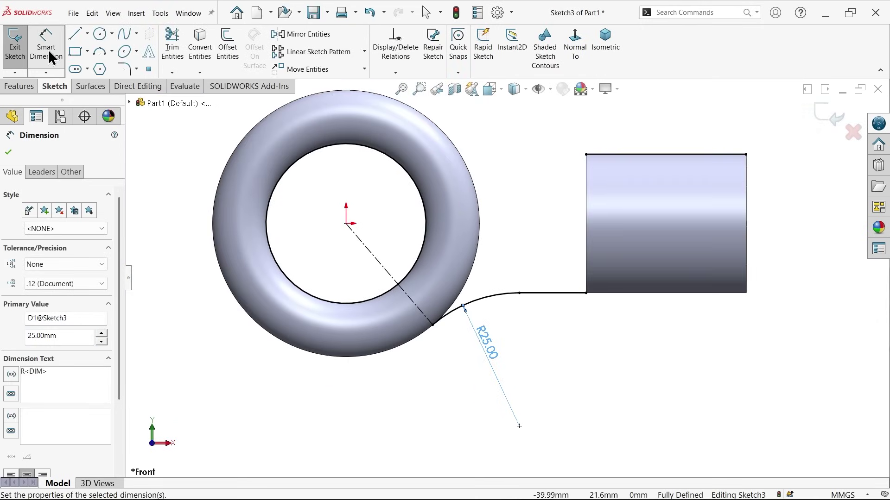
pyautogui.click(101, 52)
pyautogui.scroll(-3, 540, 224)
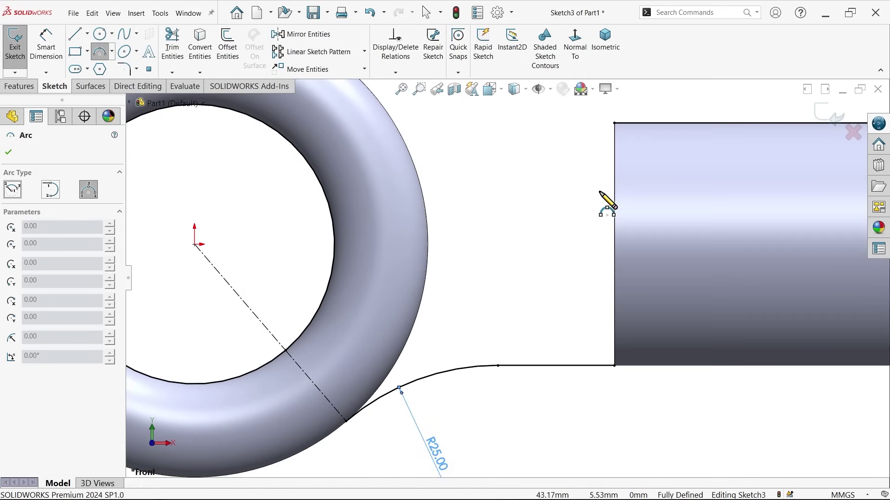
pyautogui.click(615, 123)
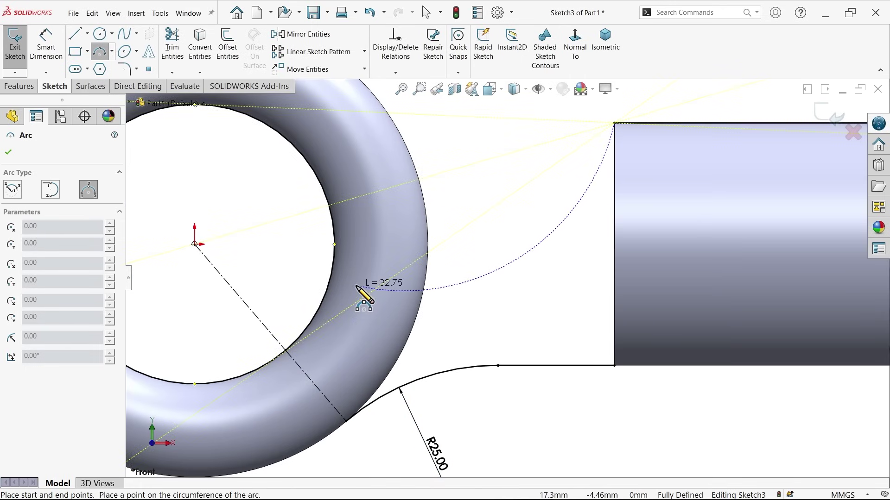
pyautogui.click(325, 296)
pyautogui.click(356, 269)
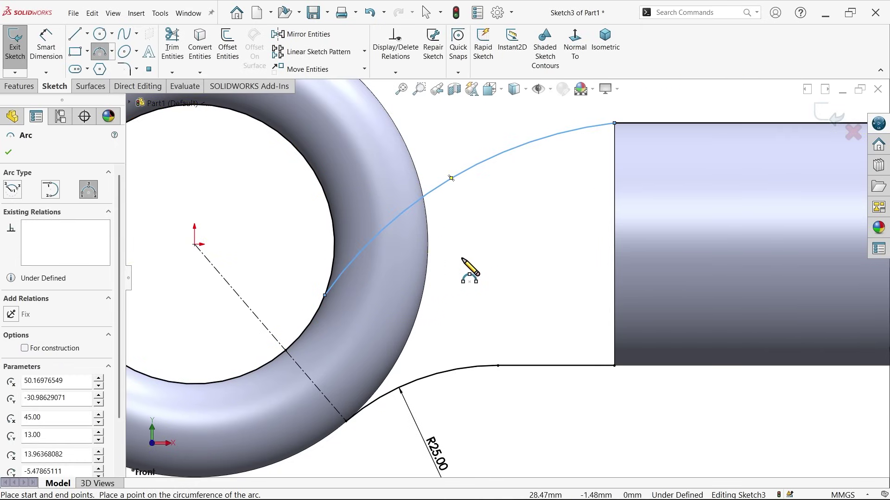
pyautogui.rightClick(478, 252)
pyautogui.click(516, 262)
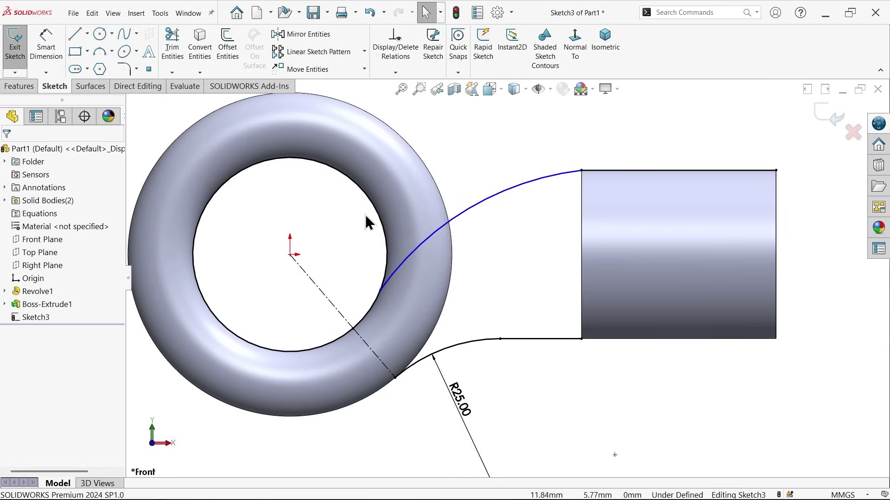
# - Trim the sketched inner circle, keeping only the short portion between the upper arc's end and the slanted centerline
pyautogui.click(172, 43)
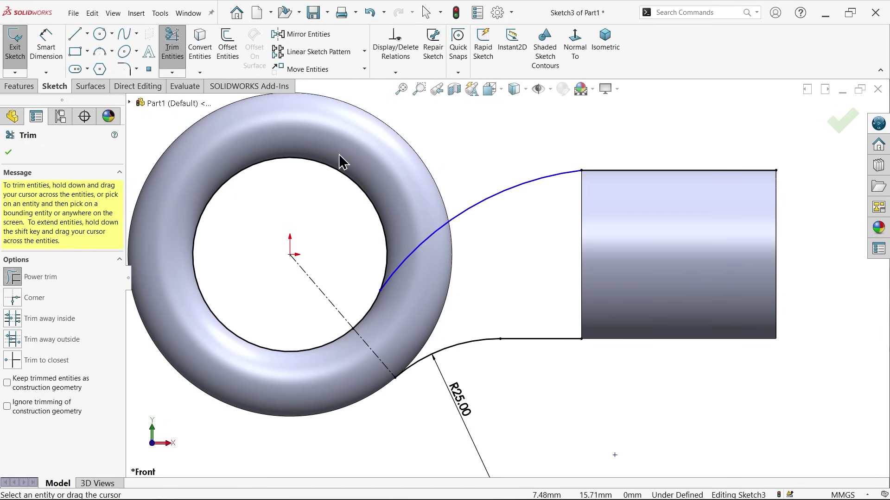
pyautogui.moveTo(340, 155); pyautogui.dragTo(318, 195)
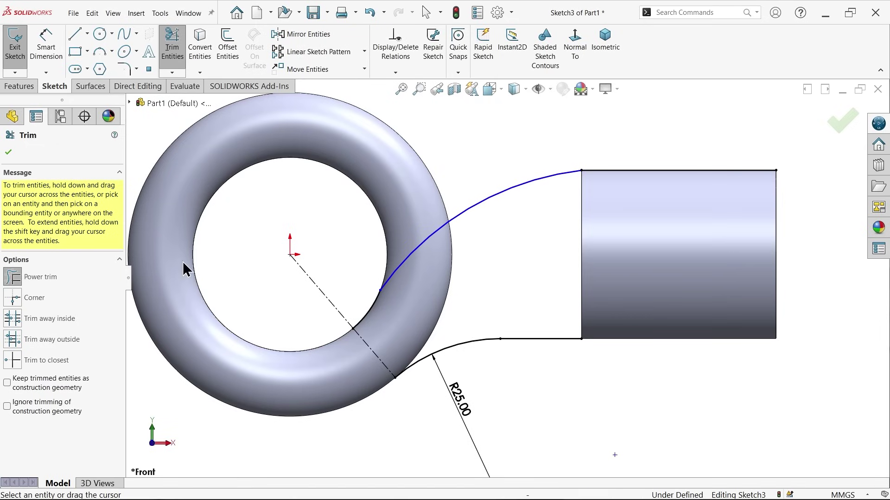
pyautogui.click(8, 152)
# - Make the upper arc tangent to the remaining inner circle portion and to the converted upper edge line of the cylinder
pyautogui.scroll(-3, 400, 262)
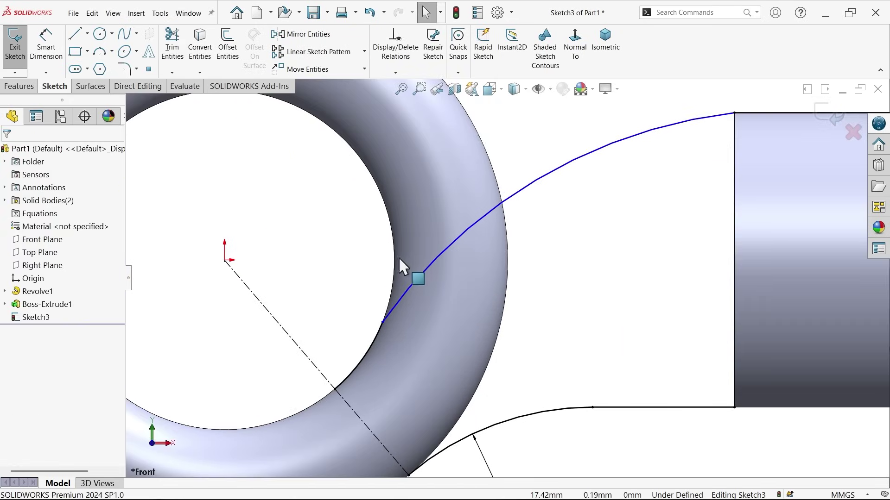
pyautogui.click(382, 323)
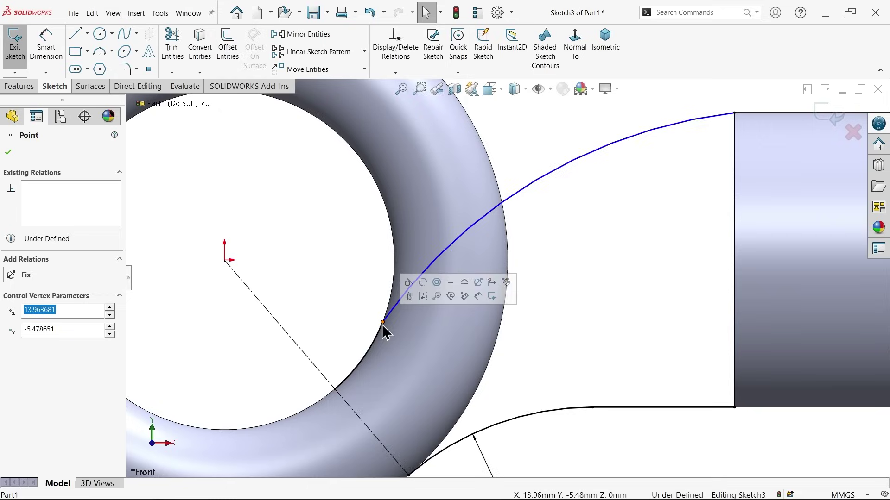
pyautogui.click(408, 280)
pyautogui.click(710, 224)
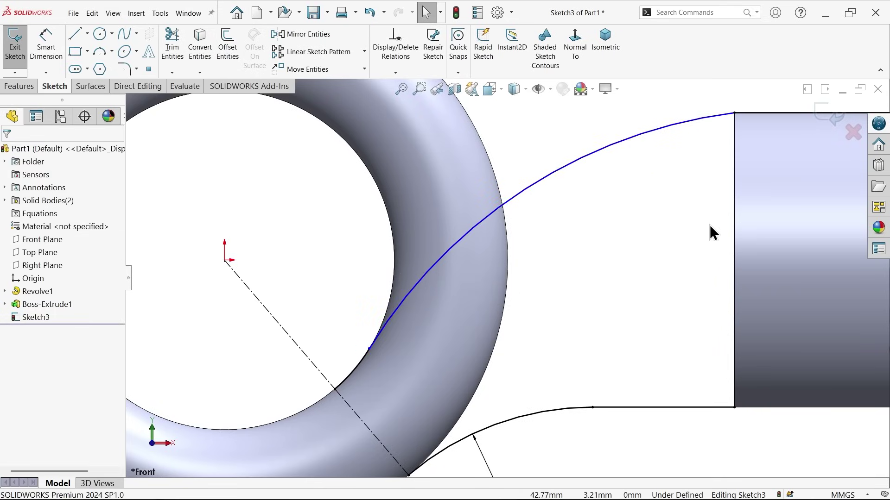
pyautogui.scroll(3, 709, 204)
pyautogui.scroll(-5, 530, 194)
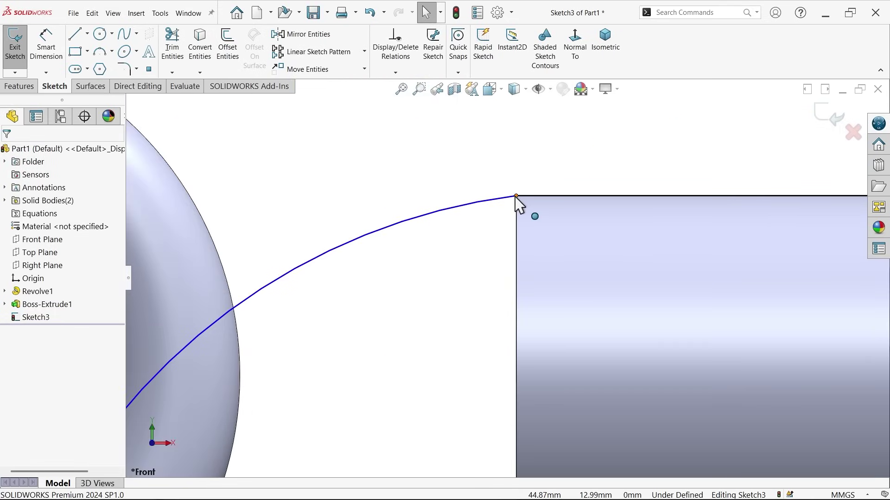
pyautogui.click(516, 196)
pyautogui.click(542, 156)
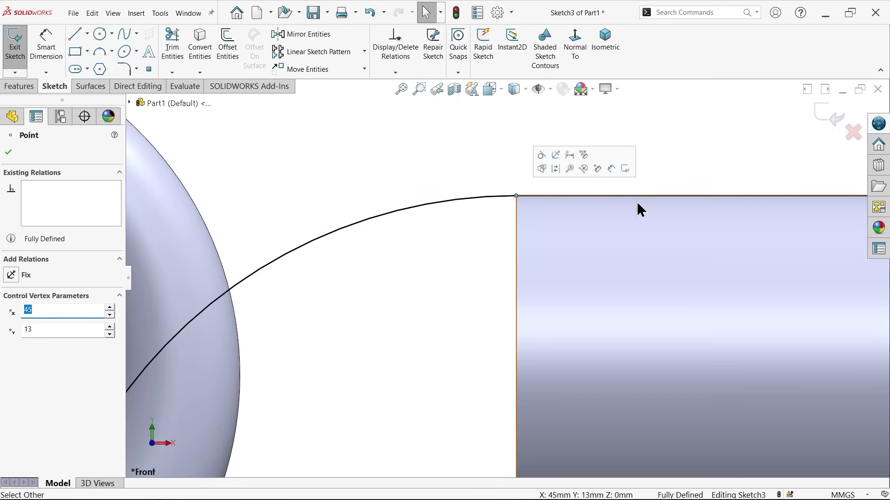
# - Change the converted upper edge line of the cylinder to construction geometry and exit the sketch
pyautogui.click(612, 197)
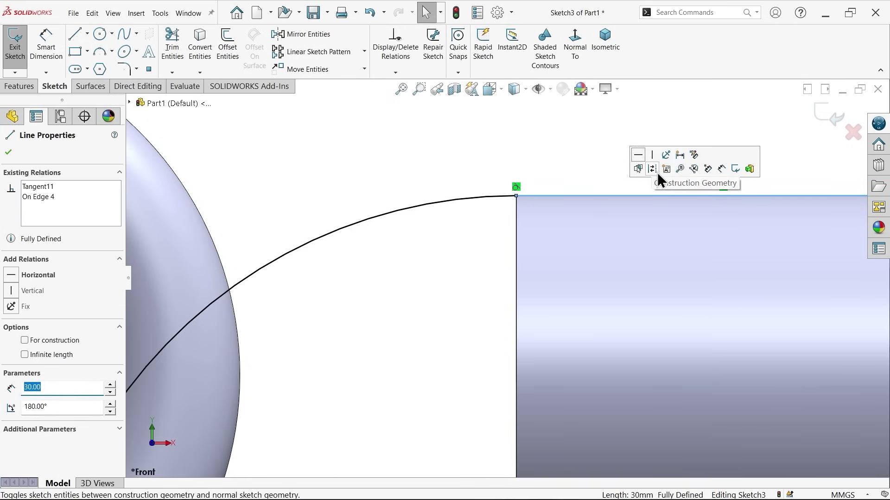
pyautogui.click(653, 168)
pyautogui.press('f')
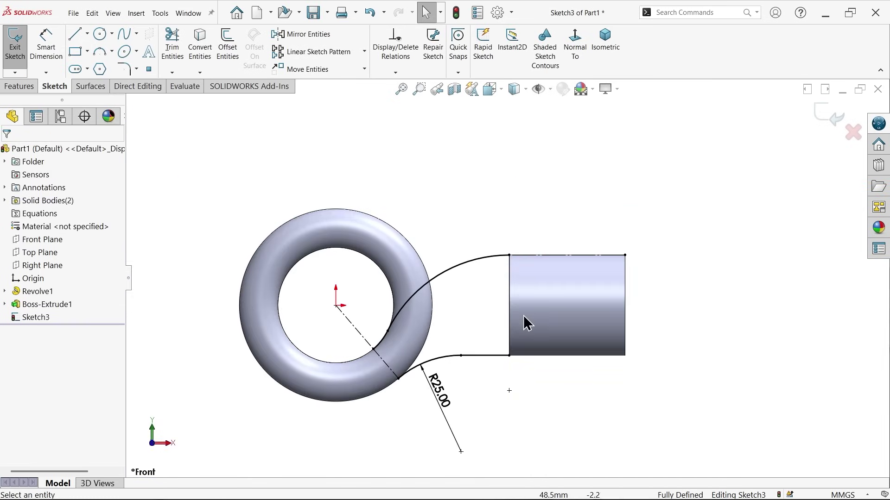
pyautogui.scroll(-2, 526, 321)
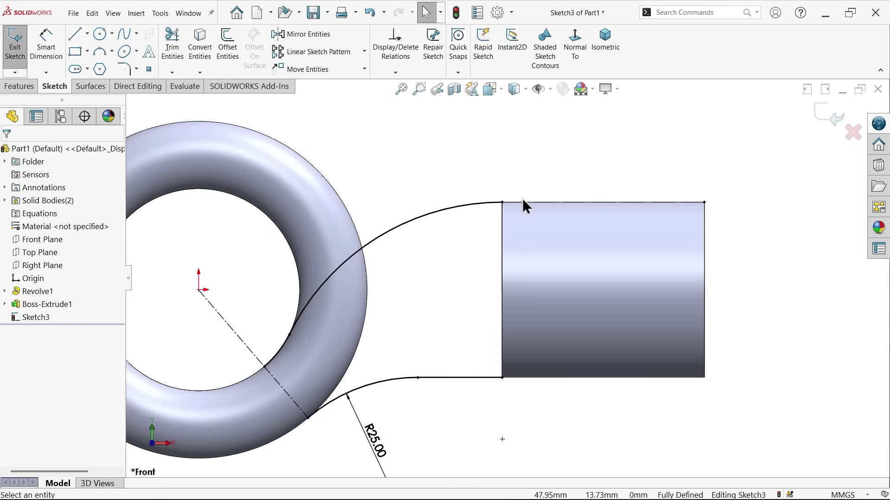
pyautogui.scroll(2, 505, 278)
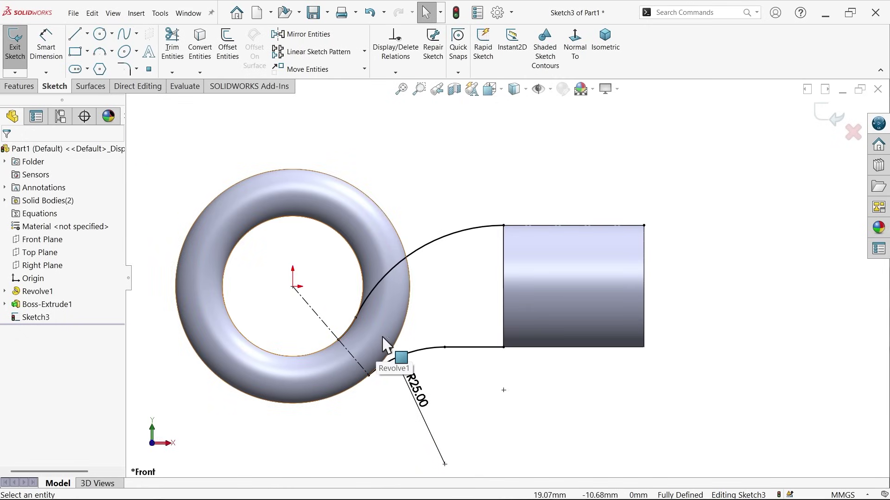
pyautogui.click(840, 121)
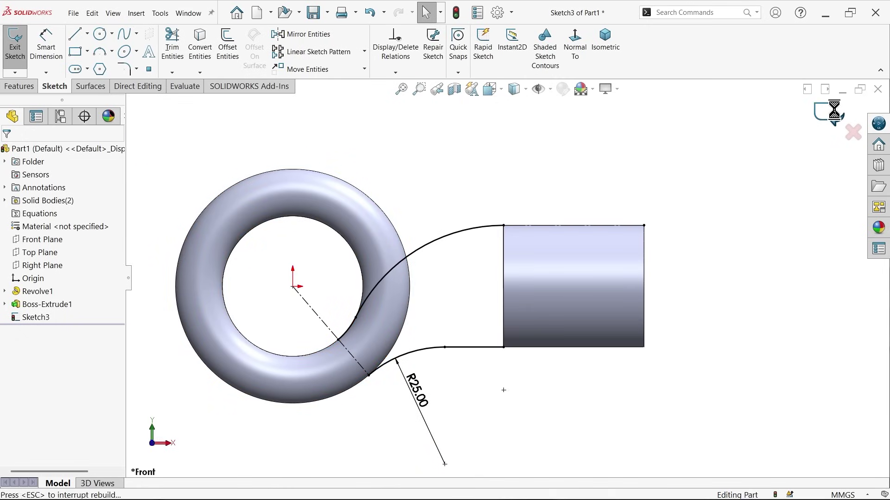
# - Start a sketch on the Front Plane and draw a vertical centerline about 29 mm long from above the ring to the origin
pyautogui.click(45, 238)
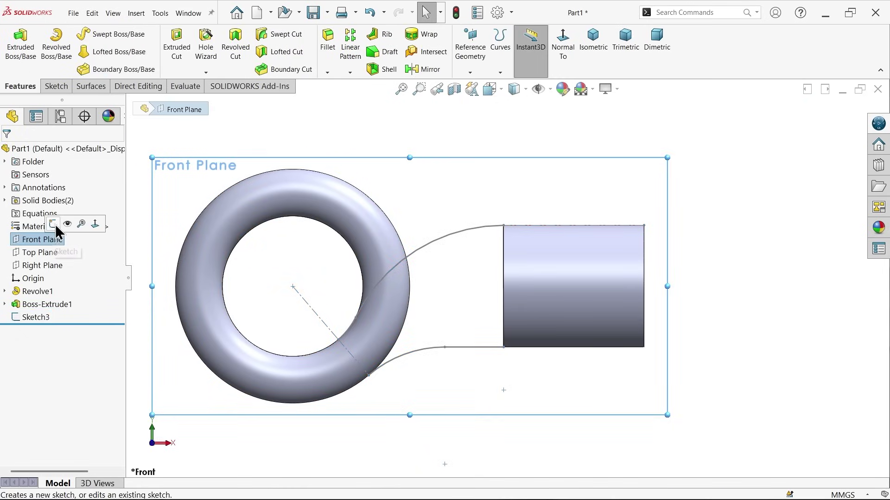
pyautogui.click(58, 220)
pyautogui.click(88, 33)
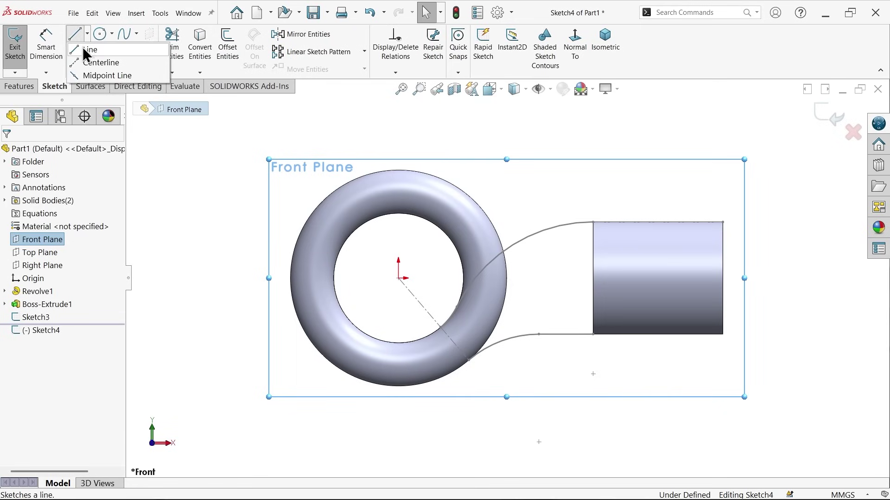
pyautogui.click(92, 63)
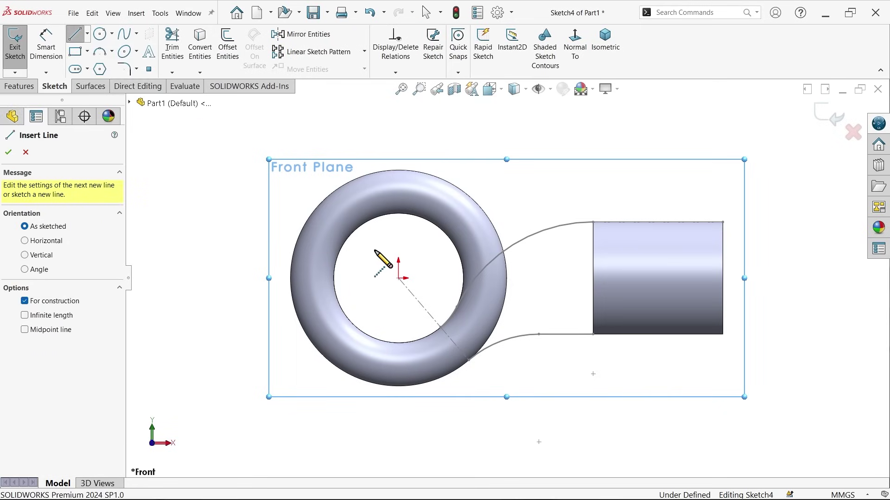
pyautogui.click(399, 153)
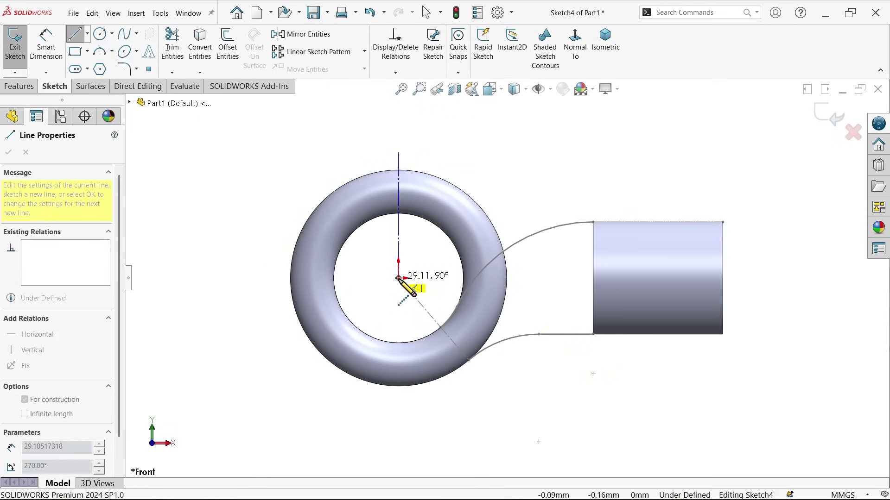
pyautogui.click(398, 278)
# - Draw a slanted centerline about 31 mm long from above the ring to the origin and change it to a regular line
pyautogui.click(335, 159)
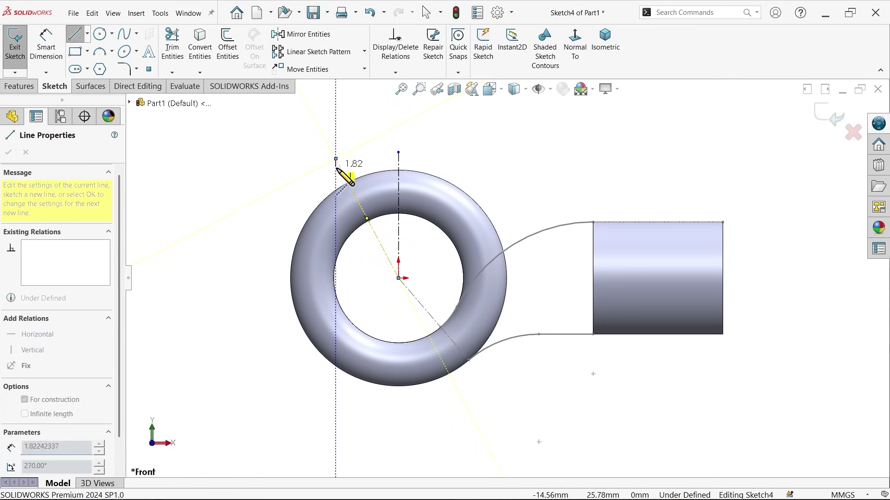
pyautogui.press('Escape')
pyautogui.scroll(-3, 430, 304)
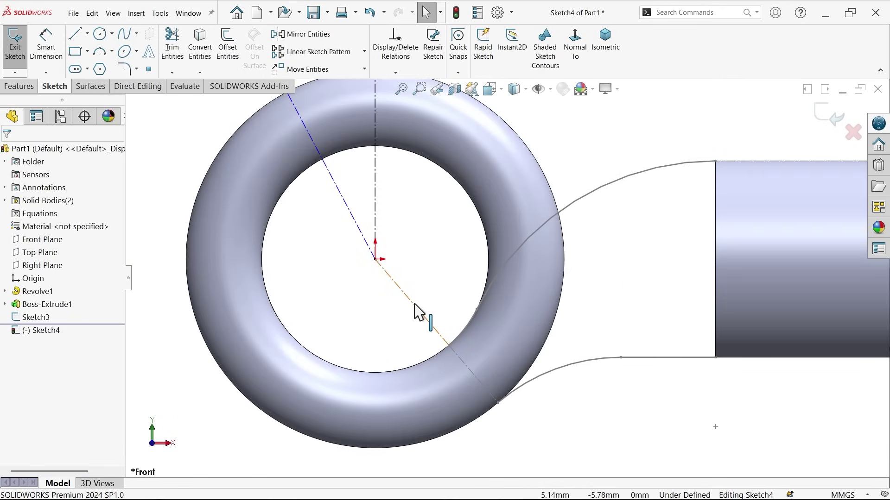
pyautogui.click(418, 313)
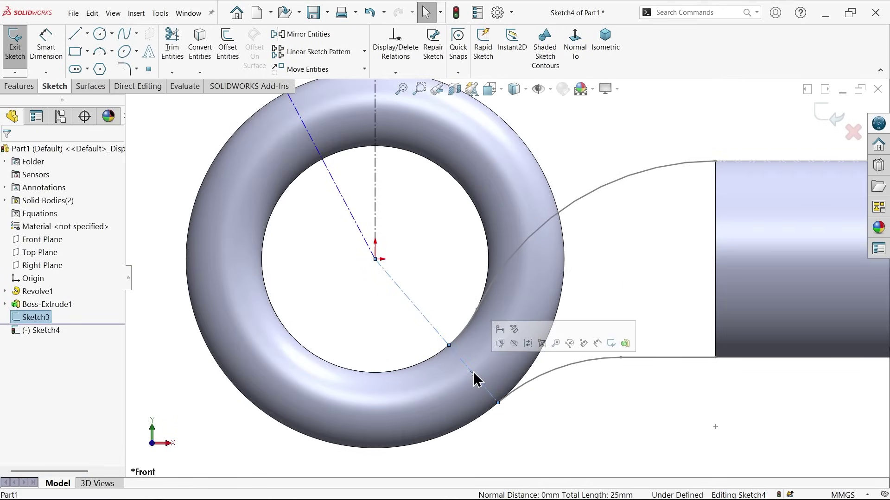
pyautogui.press('Escape')
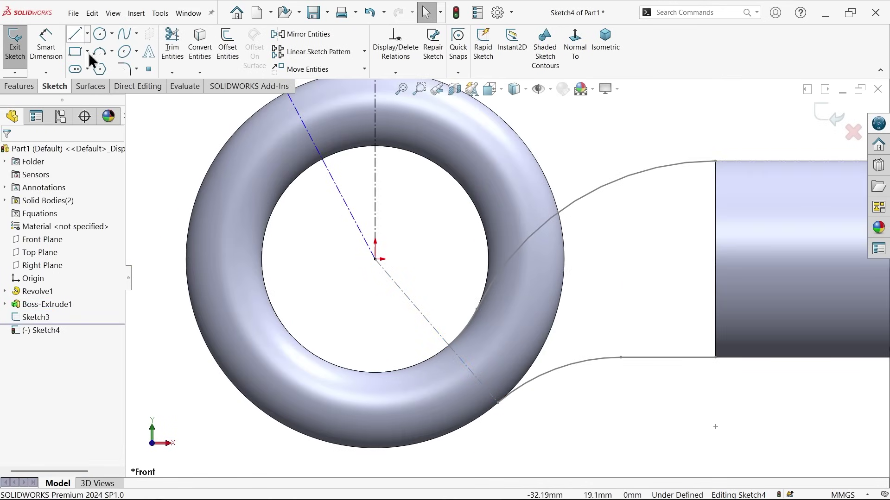
pyautogui.click(347, 208)
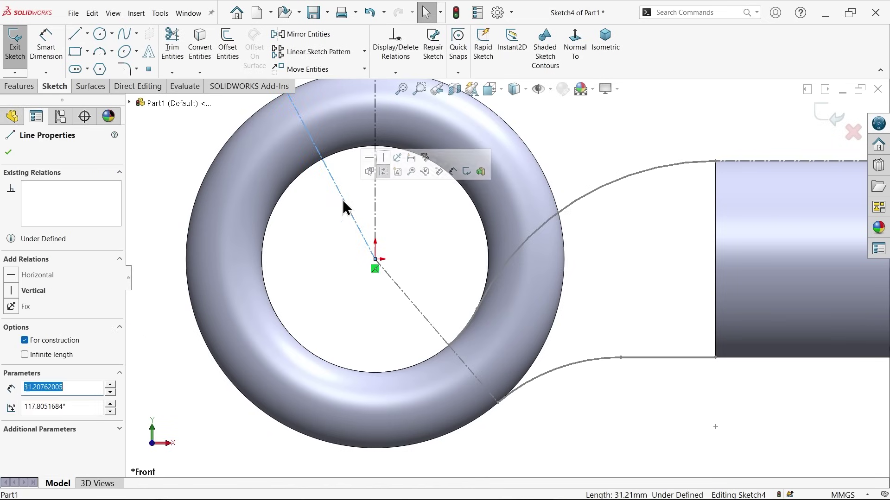
pyautogui.click(380, 173)
pyautogui.press('Escape')
# - Draw a line from the origin across the ring to the outer start point of the lower transition curve
pyautogui.click(77, 37)
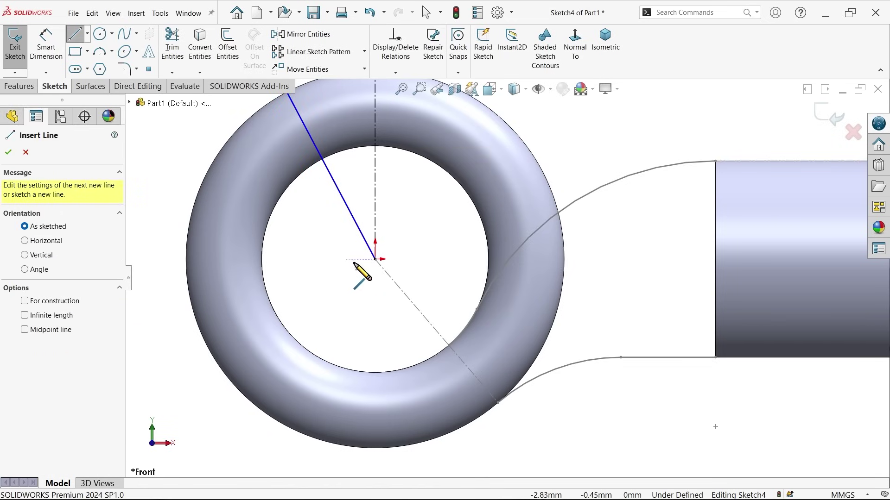
pyautogui.click(376, 259)
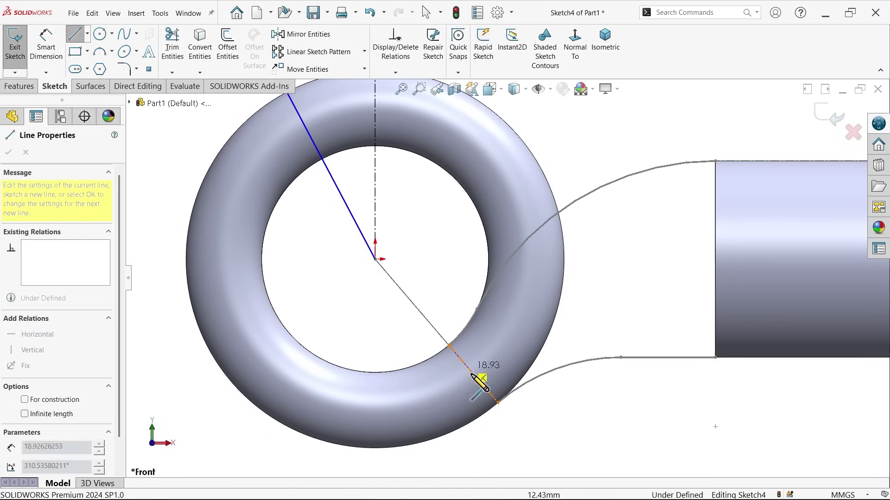
pyautogui.click(498, 402)
pyautogui.rightClick(538, 412)
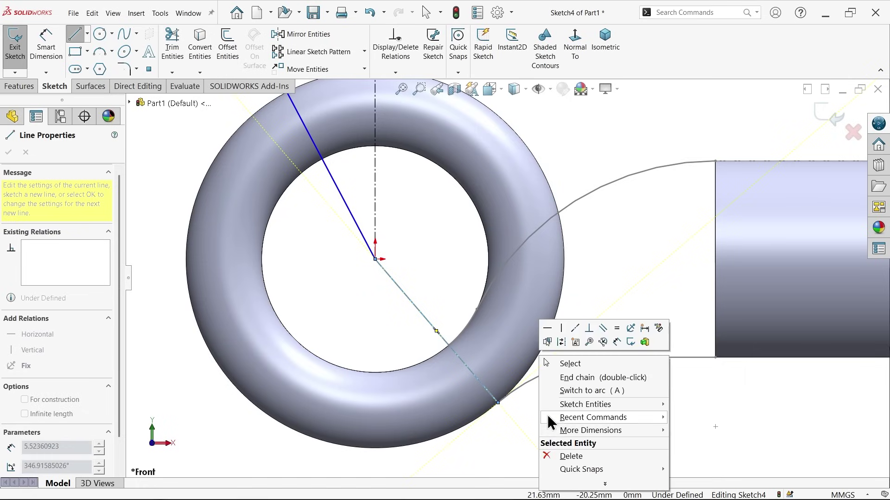
pyautogui.click(570, 364)
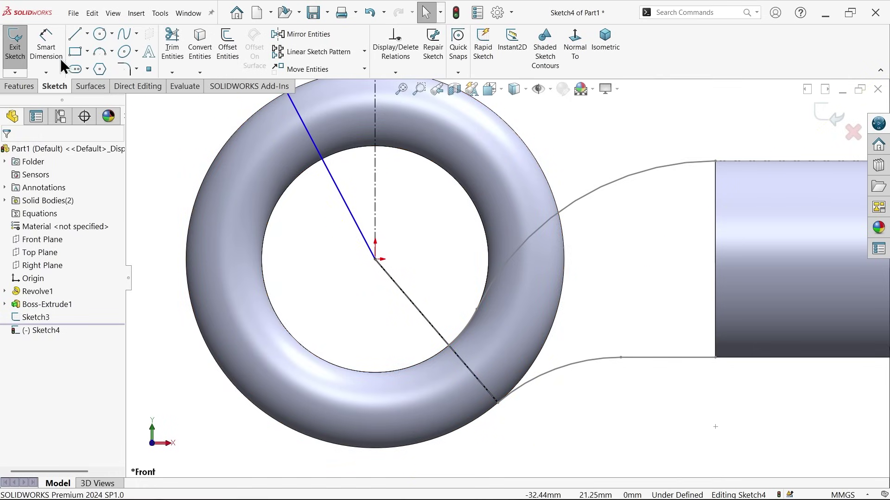
# - Dimension the angle between the vertical centerline and the slanted line as 25 degrees and place the dimension above the ring
pyautogui.click(46, 47)
pyautogui.click(374, 186)
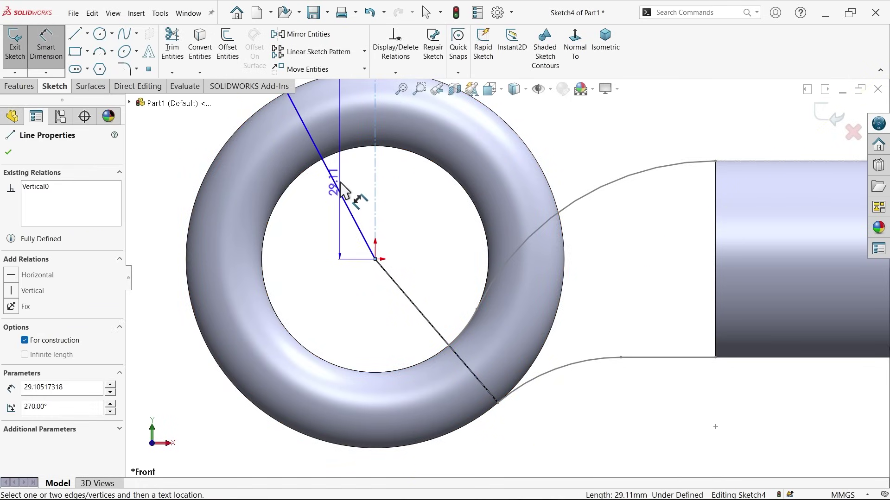
pyautogui.click(338, 188)
pyautogui.click(351, 178)
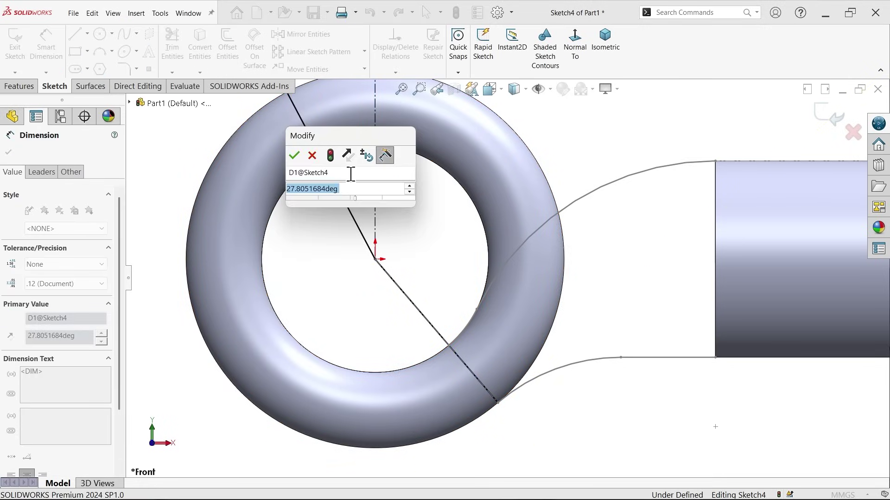
pyautogui.write('25')
pyautogui.press('Return')
pyautogui.scroll(4, 380, 204)
pyautogui.scroll(-4, 407, 249)
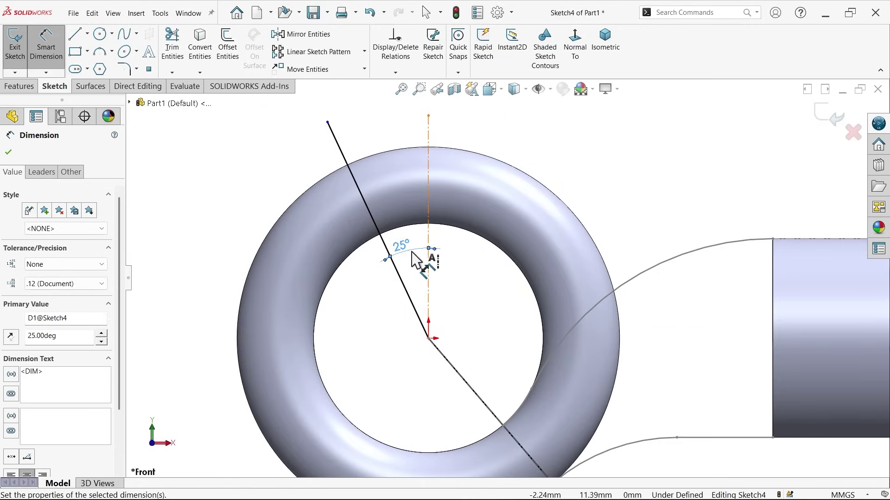
pyautogui.moveTo(403, 249); pyautogui.dragTo(398, 126)
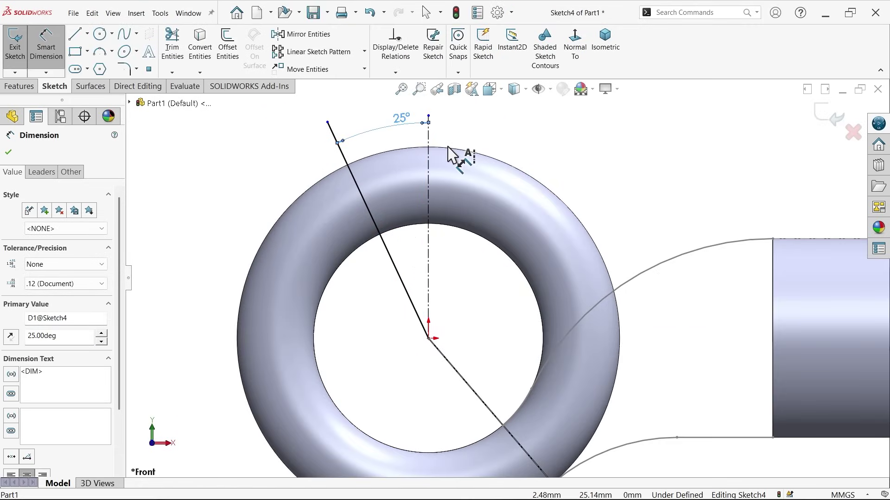
pyautogui.click(9, 152)
pyautogui.scroll(3, 482, 223)
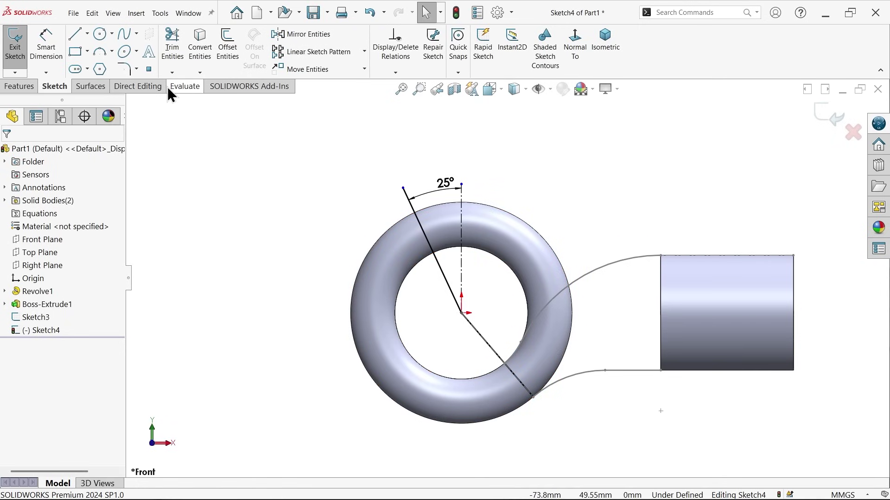
# - Start a Split with the angled-line sketch as trim tool and cut all bodies
pyautogui.click(183, 87)
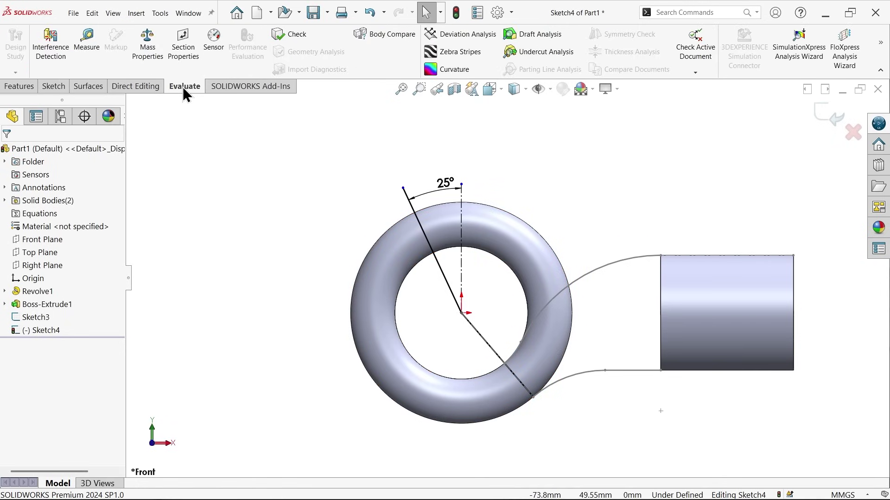
pyautogui.click(92, 85)
pyautogui.click(142, 88)
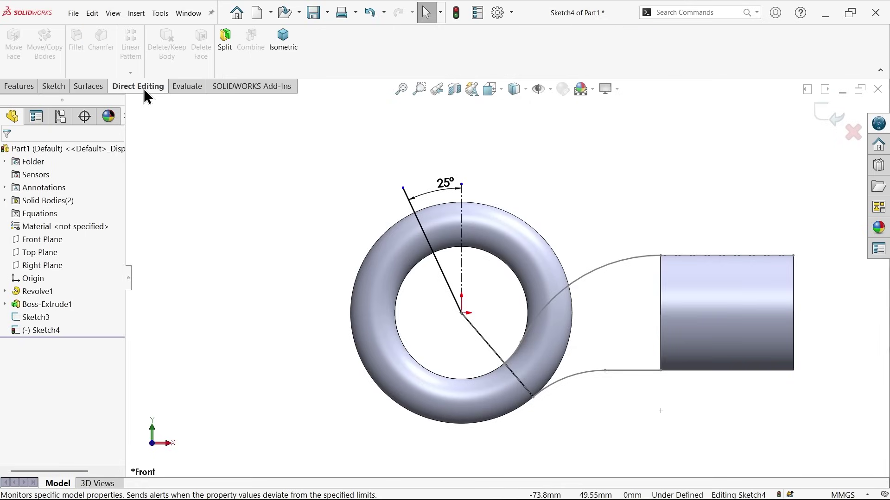
pyautogui.click(226, 44)
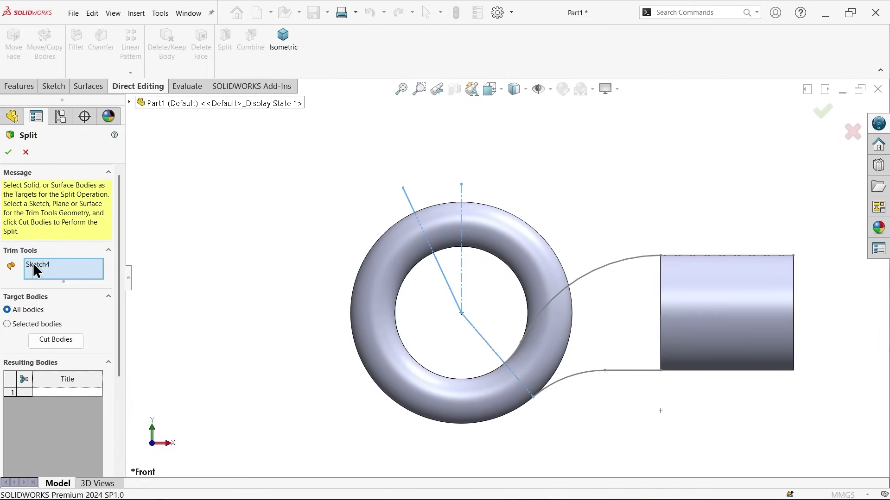
pyautogui.click(60, 341)
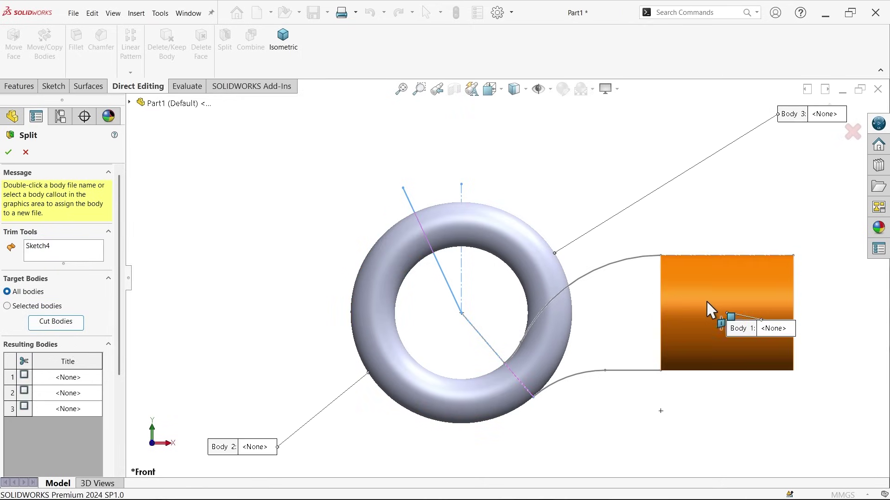
# - Select the ring segment facing the cylinder as the body to split off and complete the Split with cut bodies consumed
pyautogui.click(486, 219)
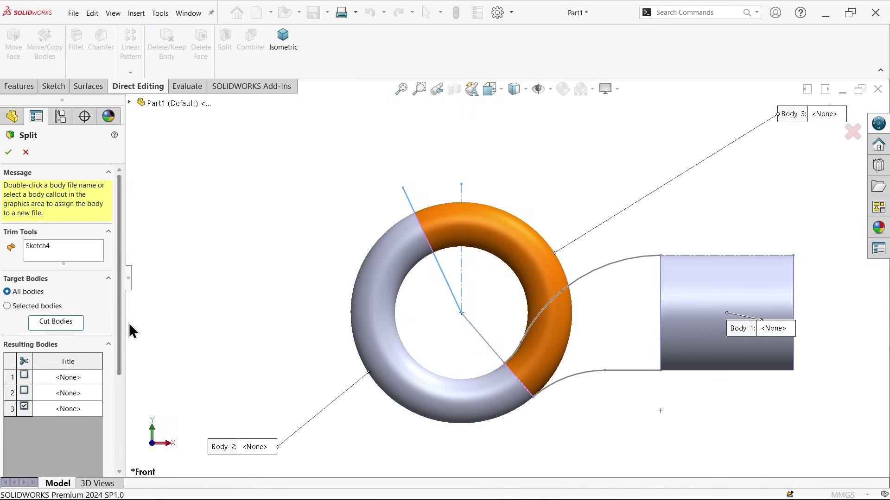
pyautogui.scroll(-5, 121, 331)
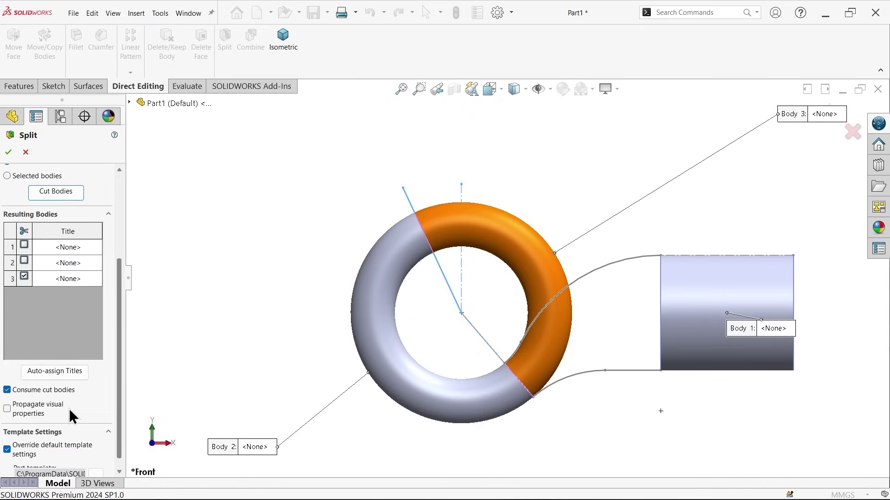
pyautogui.click(30, 391)
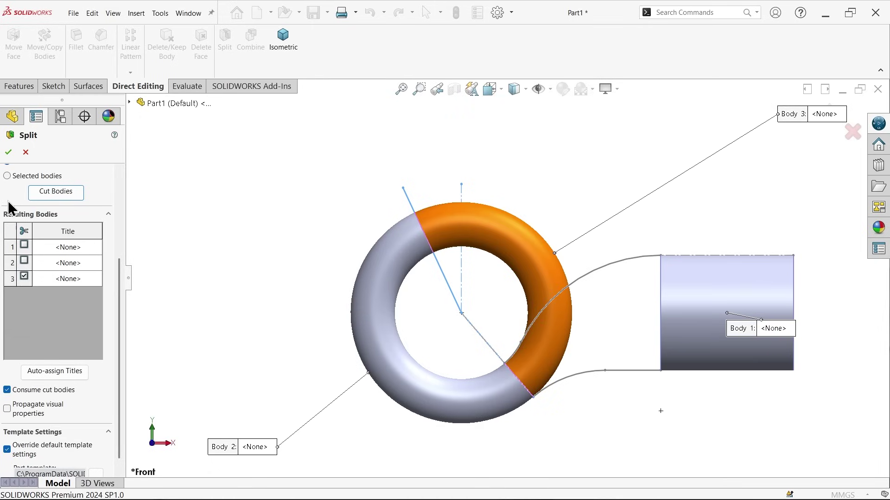
pyautogui.click(8, 153)
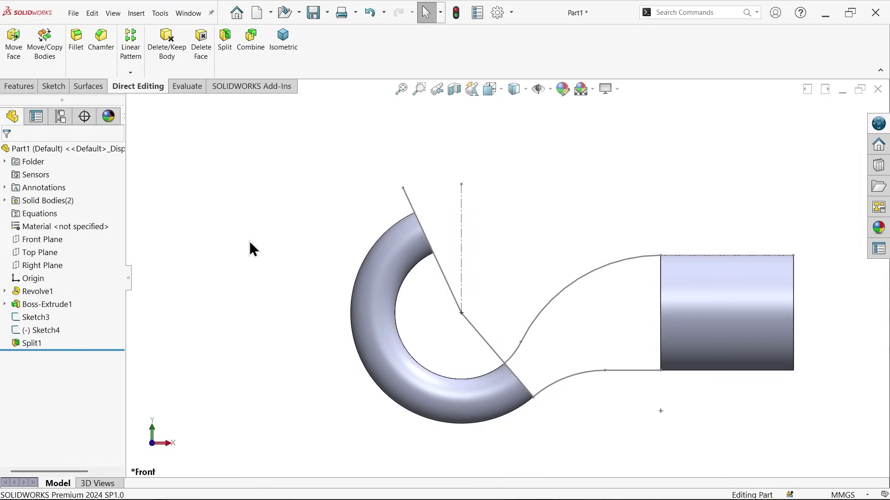
# - Start a new 3D sketch on the split hook part
pyautogui.moveTo(250, 242); pyautogui.dragTo(232, 312, button='middle')
pyautogui.scroll(-2, 512, 340)
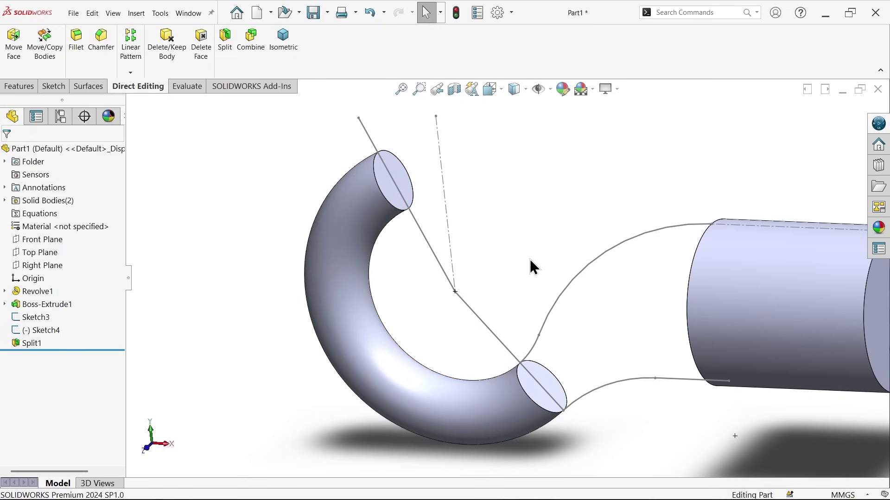
pyautogui.scroll(3, 462, 258)
pyautogui.moveTo(585, 311)
pyautogui.mouseDown(button='middle')
pyautogui.moveTo(621, 291)
pyautogui.moveTo(559, 309)
pyautogui.mouseUp(button='middle')
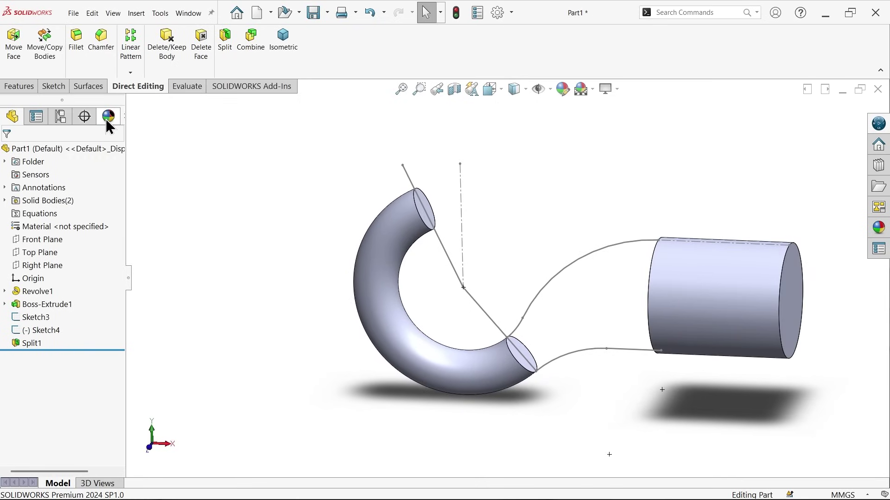
pyautogui.click(44, 87)
pyautogui.click(15, 73)
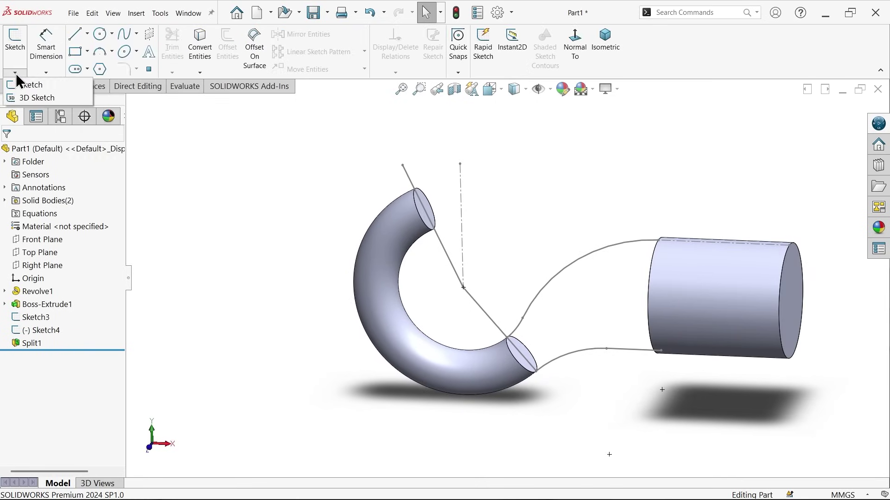
pyautogui.click(37, 97)
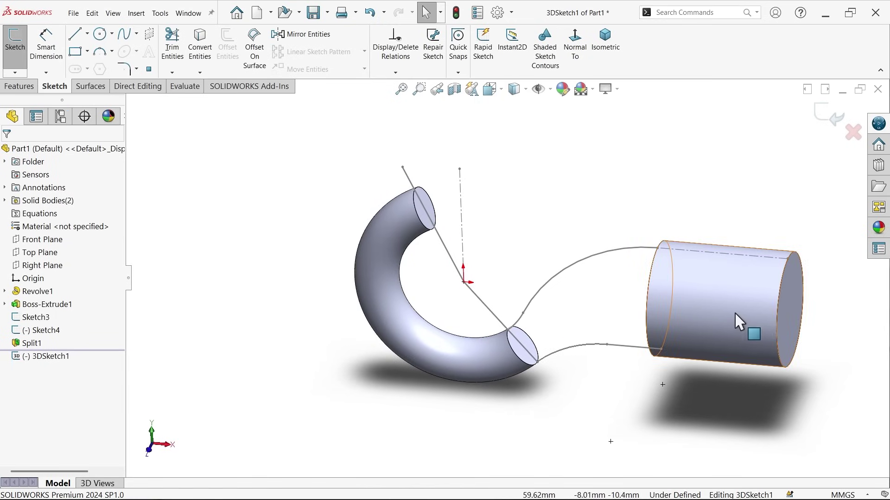
# - Create face curves on the cylinder's outer face using a mesh of 2 lengthwise curves with the circular direction turned off
pyautogui.click(722, 307)
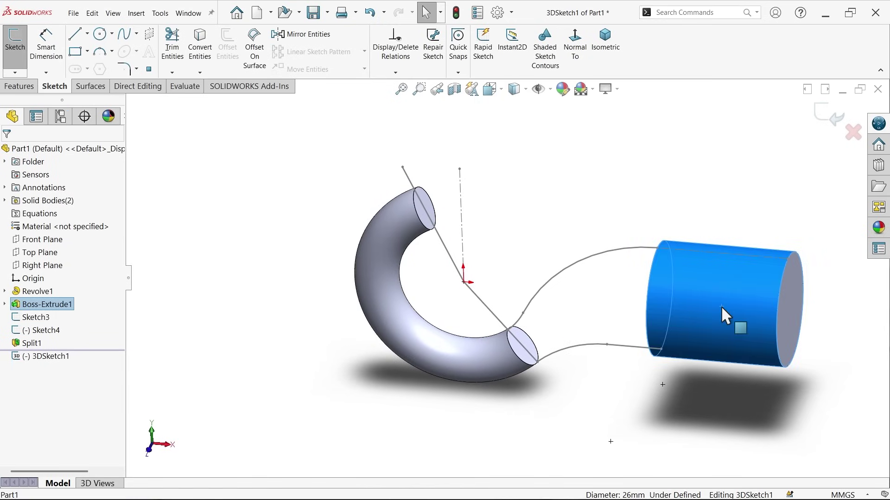
pyautogui.click(160, 13)
pyautogui.moveTo(207, 362)
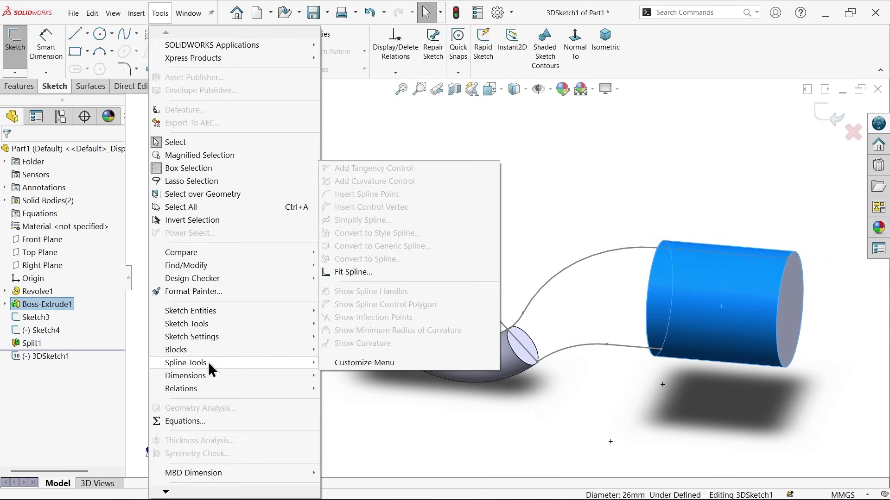
pyautogui.moveTo(252, 327)
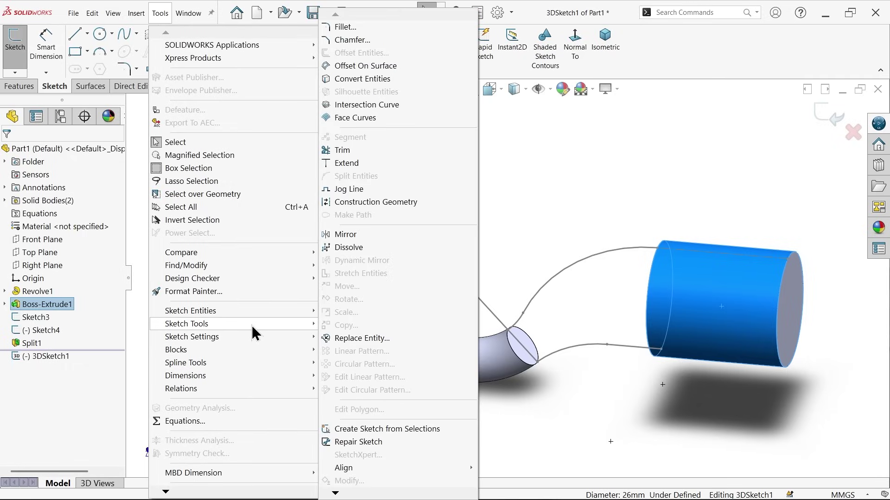
pyautogui.click(358, 118)
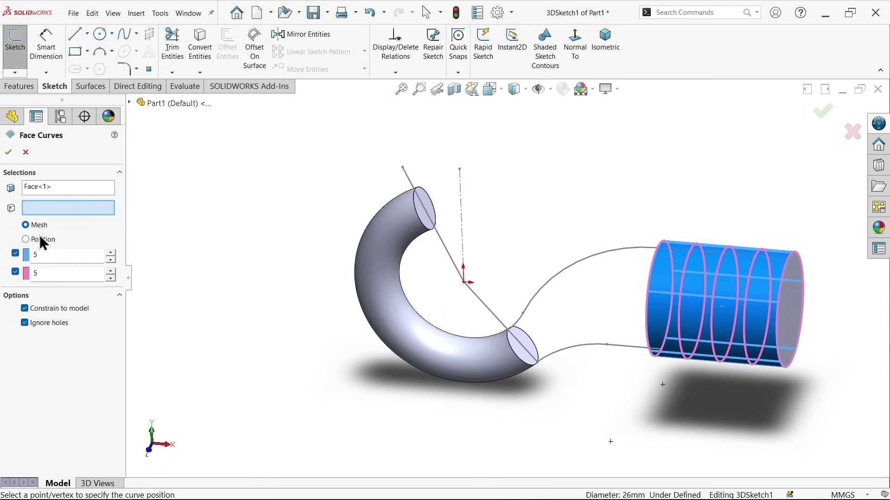
pyautogui.click(16, 272)
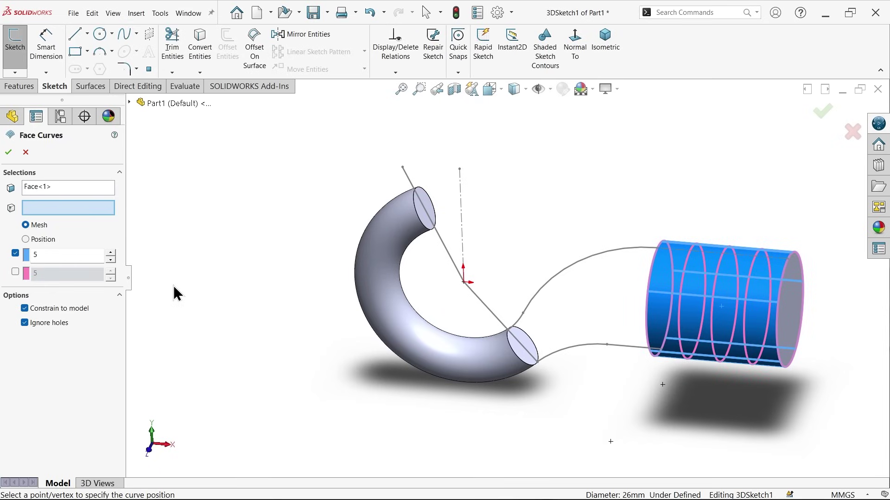
pyautogui.moveTo(214, 290); pyautogui.dragTo(260, 298, button='middle')
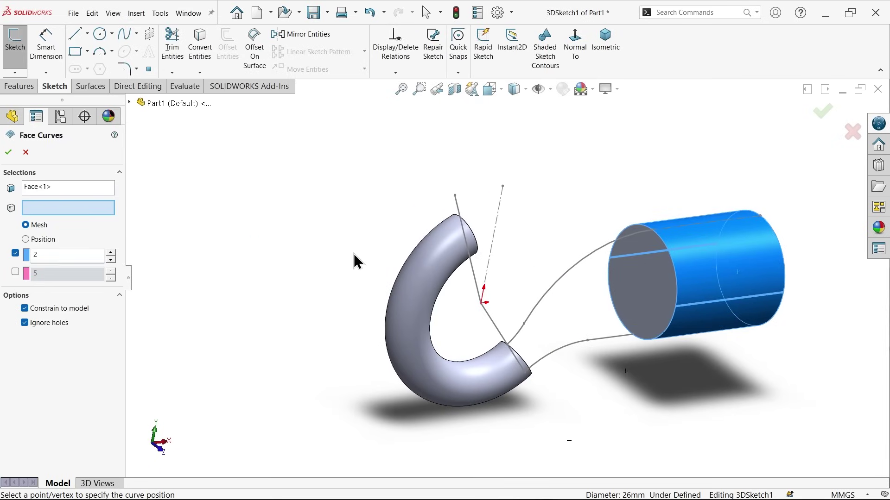
pyautogui.scroll(-2, 586, 295)
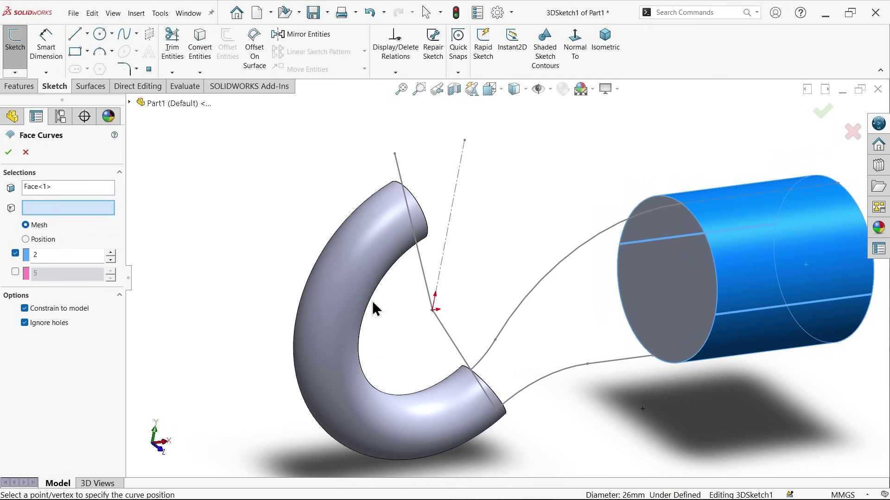
pyautogui.click(8, 157)
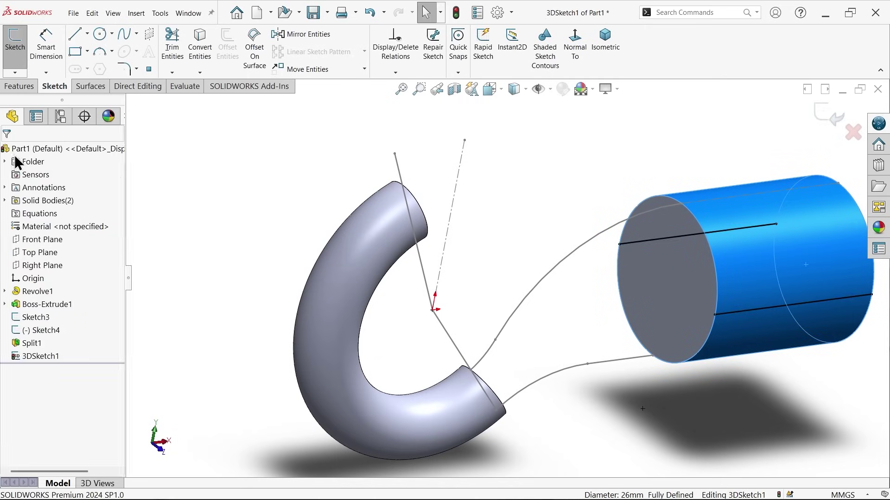
# - Change both lengthwise face curves on the cylinder to construction geometry
pyautogui.click(514, 168)
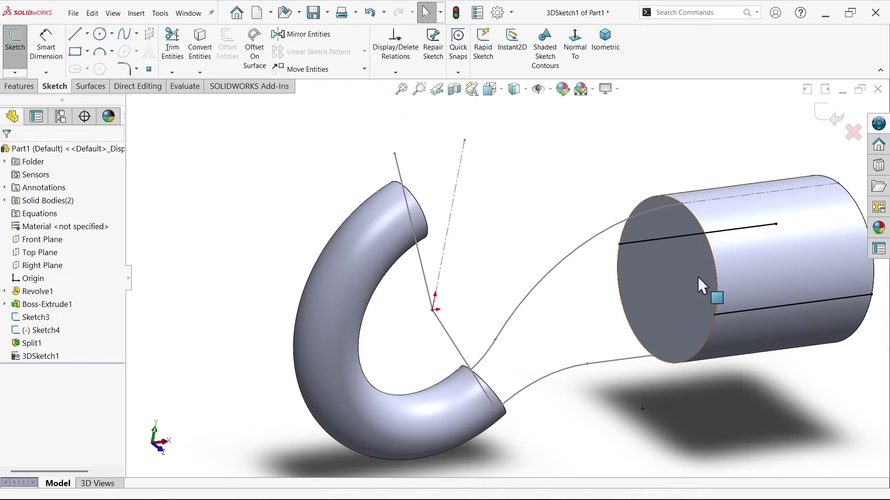
pyautogui.click(750, 310)
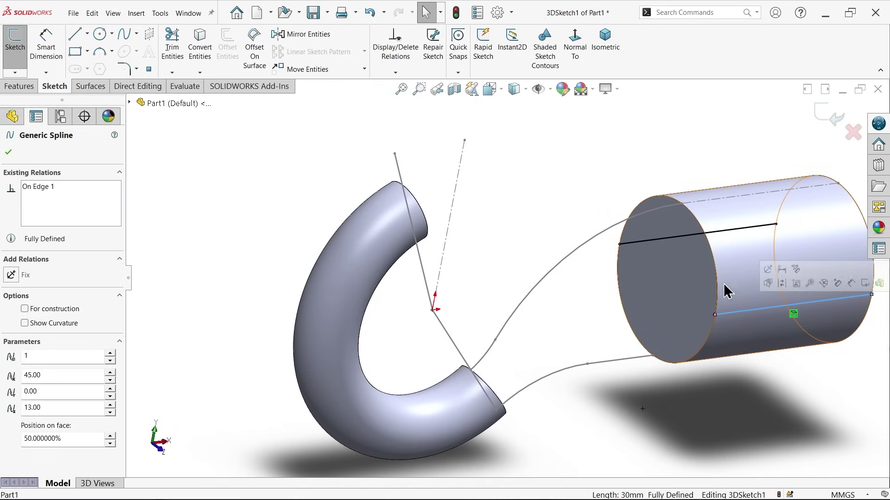
pyautogui.keyDown('ctrl'); pyautogui.click(730, 229); pyautogui.keyUp('ctrl')
pyautogui.click(760, 204)
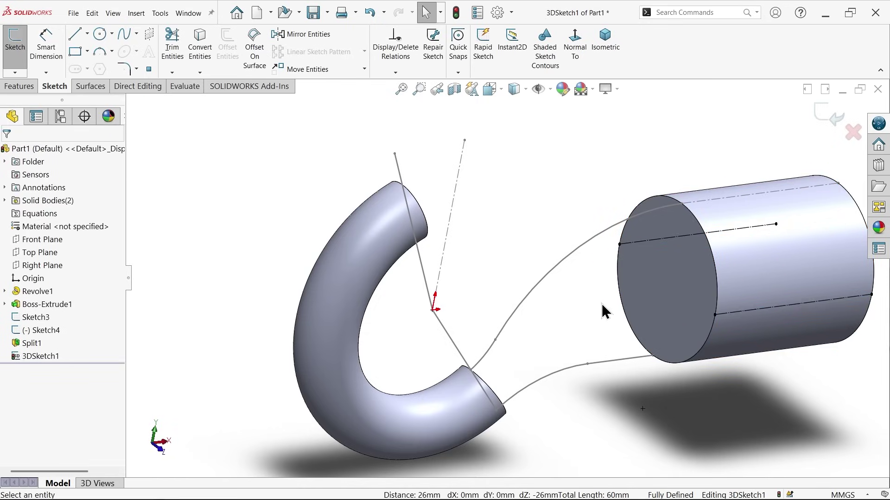
# - Create face curves on the hook's outer face using a mesh of 4 lengthwise curves with the circular direction turned off
pyautogui.click(363, 284)
pyautogui.click(294, 213)
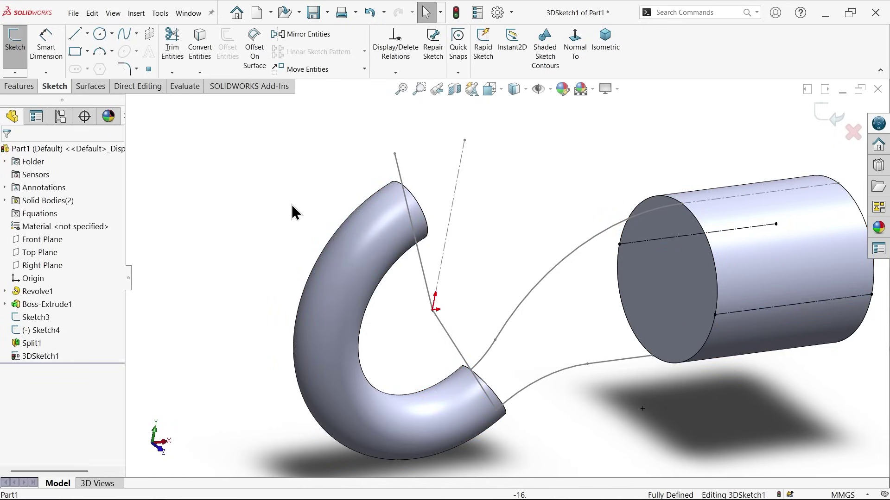
pyautogui.click(363, 257)
pyautogui.click(159, 12)
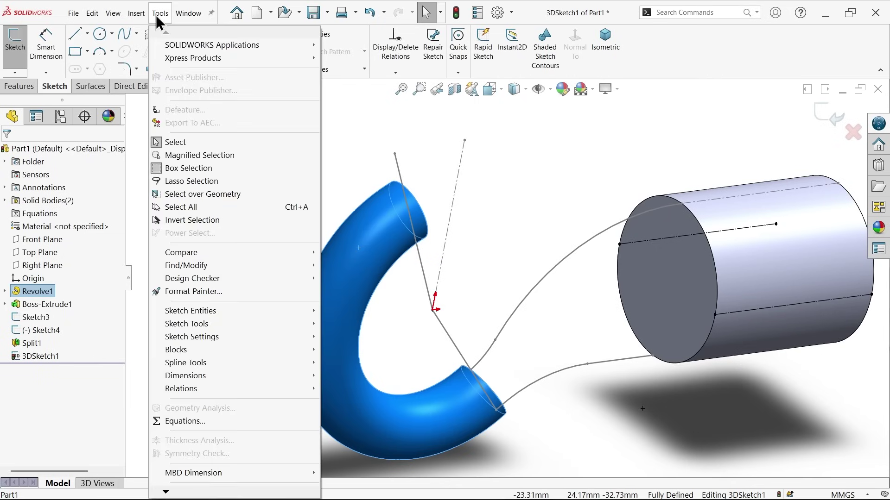
pyautogui.moveTo(213, 327)
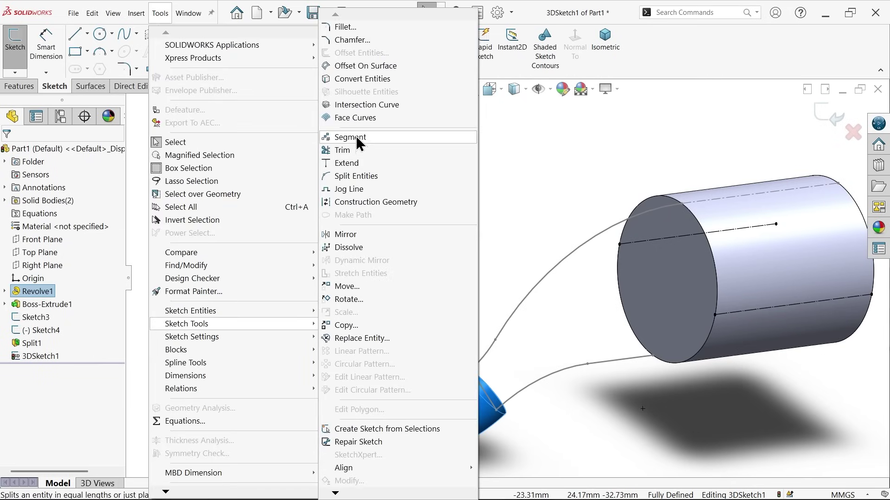
pyautogui.click(359, 118)
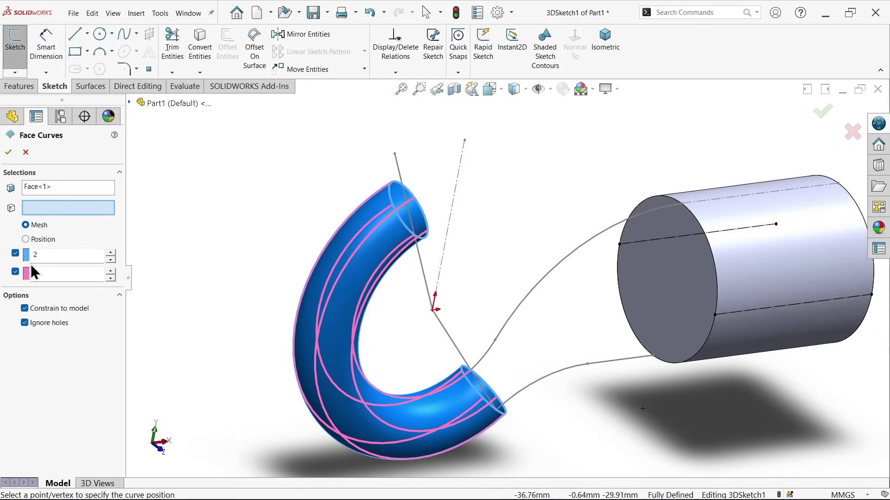
pyautogui.click(16, 254)
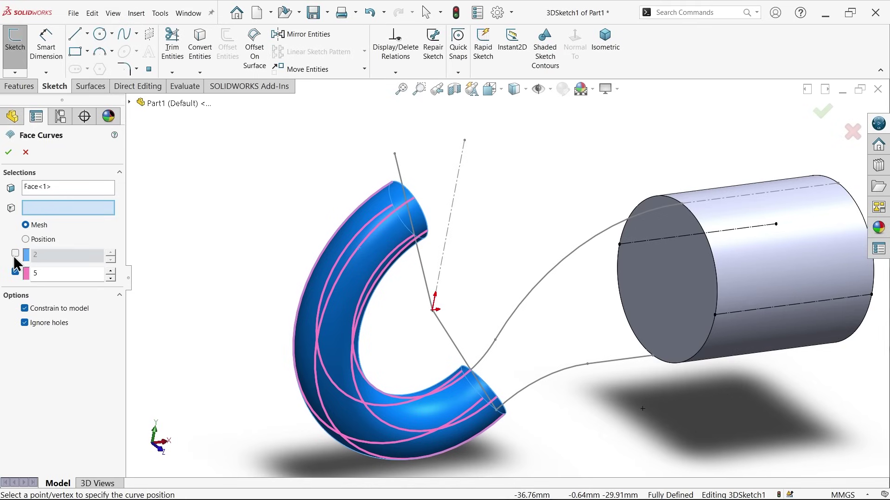
pyautogui.click(15, 254)
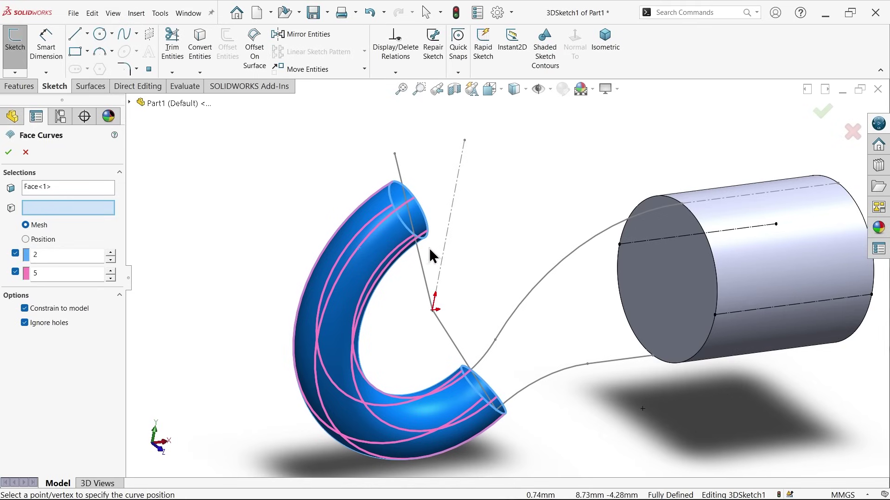
pyautogui.click(17, 255)
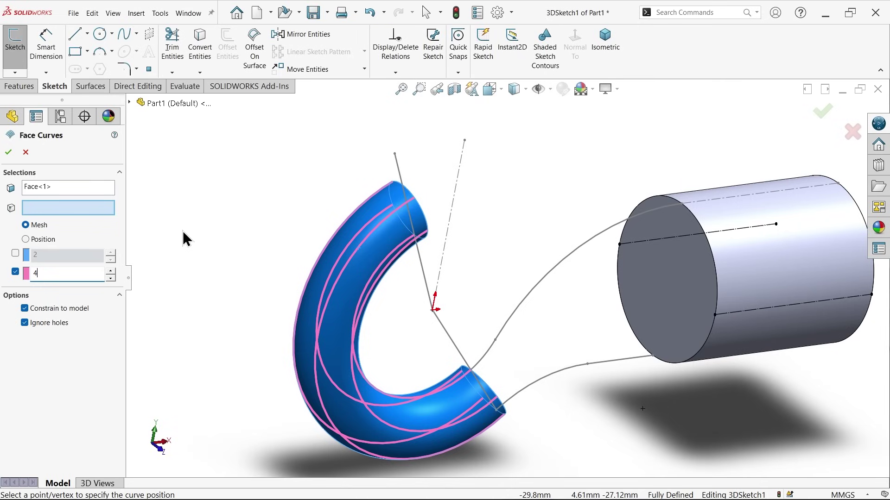
pyautogui.moveTo(192, 258)
pyautogui.mouseDown(button='middle')
pyautogui.moveTo(179, 243)
pyautogui.moveTo(145, 249)
pyautogui.moveTo(143, 277)
pyautogui.mouseUp(button='middle')
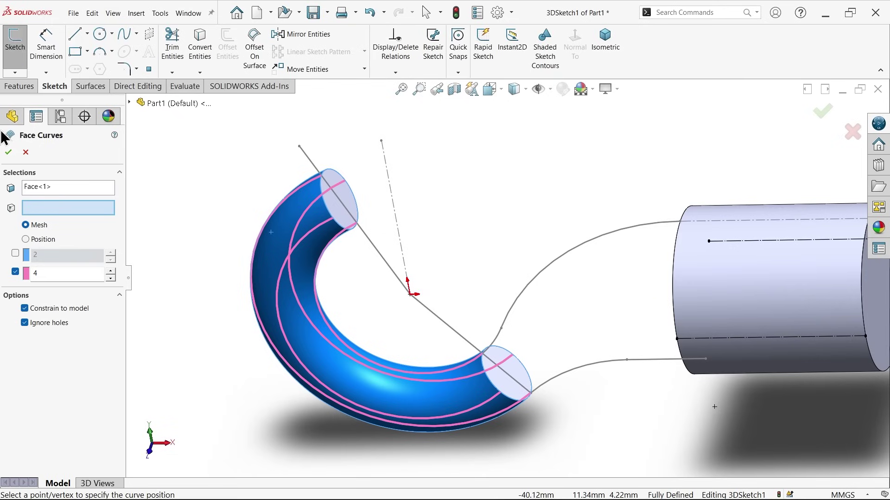
pyautogui.click(9, 152)
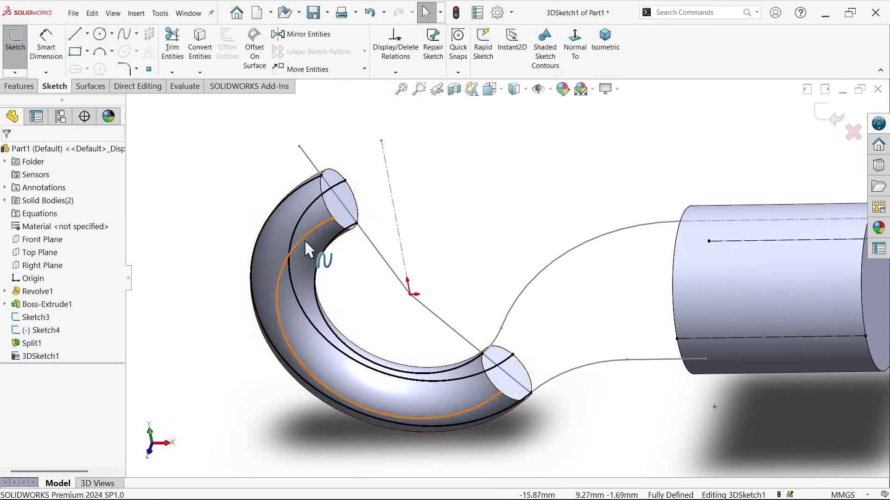
# - Draw a two-point spline from the near (+Z) cylinder face curve's end to the matching face curve end on the hook
pyautogui.scroll(-5, 342, 231)
pyautogui.scroll(5, 343, 235)
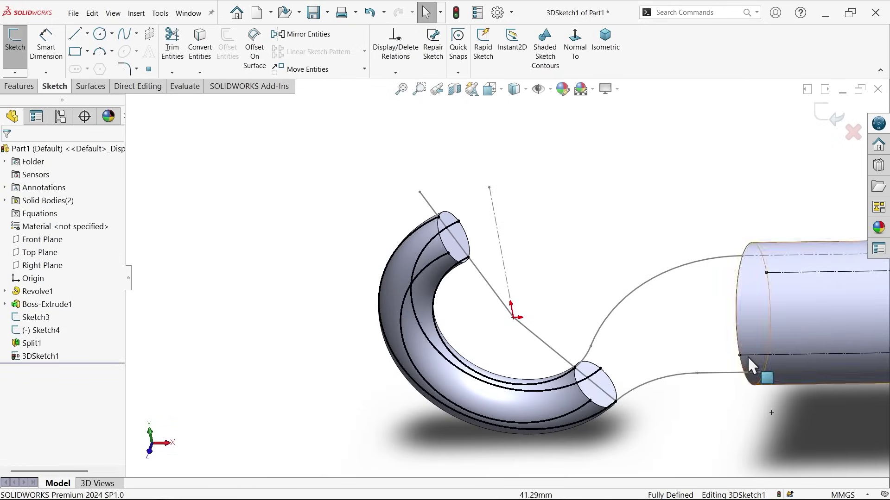
pyautogui.moveTo(747, 356)
pyautogui.mouseDown(button='middle')
pyautogui.moveTo(695, 304)
pyautogui.moveTo(718, 268)
pyautogui.moveTo(719, 313)
pyautogui.moveTo(724, 295)
pyautogui.moveTo(707, 290)
pyautogui.mouseUp(button='middle')
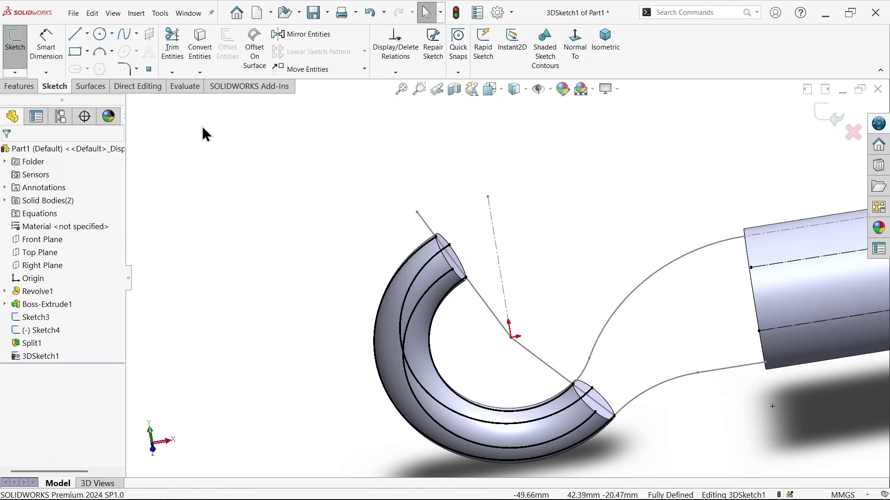
pyautogui.click(124, 39)
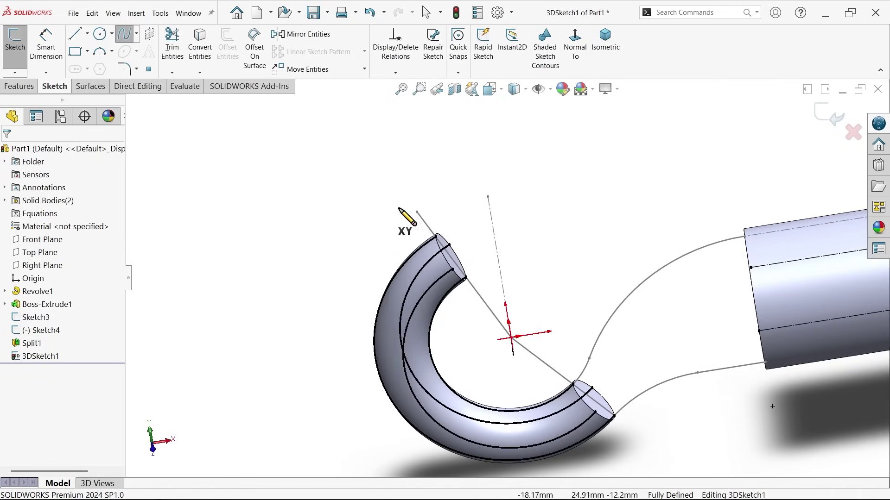
pyautogui.scroll(2, 645, 357)
pyautogui.scroll(-6, 592, 302)
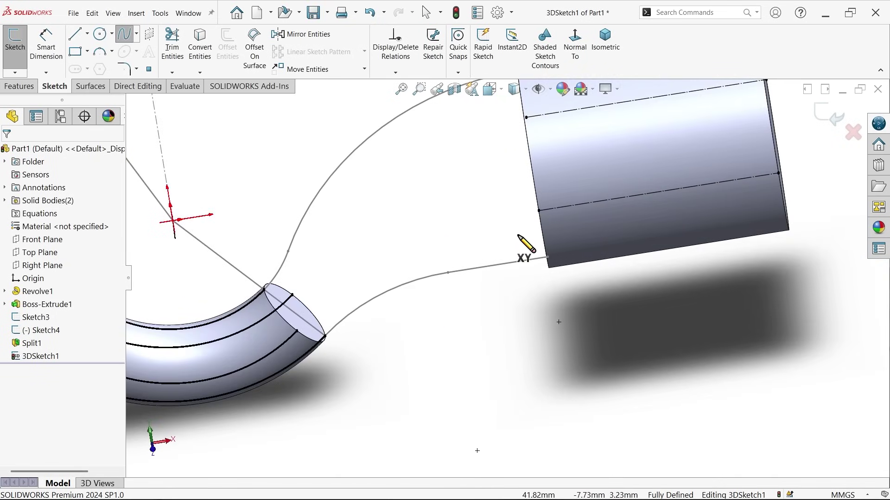
pyautogui.moveTo(526, 248); pyautogui.dragTo(540, 230, button='middle')
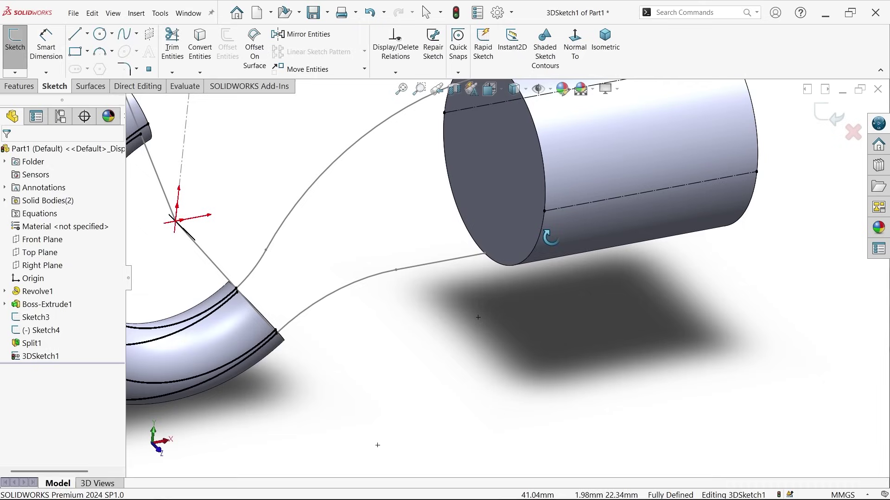
pyautogui.click(544, 211)
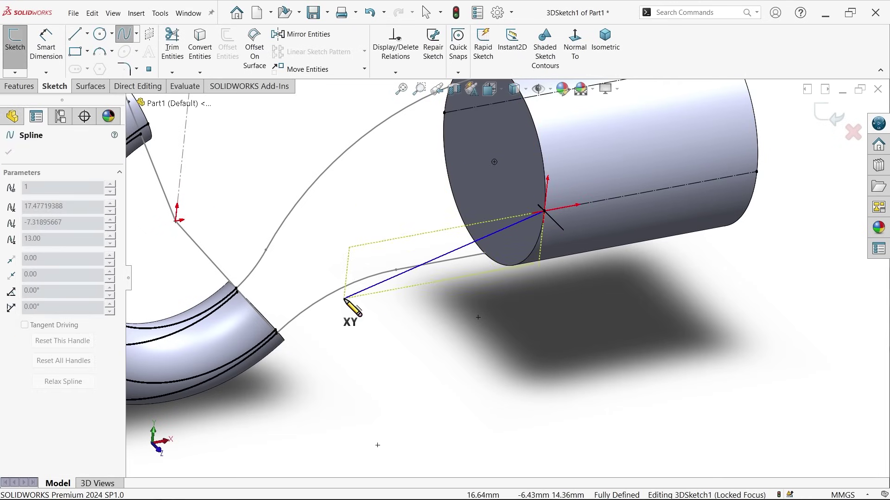
pyautogui.moveTo(348, 305)
pyautogui.mouseDown(button='middle')
pyautogui.moveTo(318, 252)
pyautogui.moveTo(326, 274)
pyautogui.moveTo(304, 311)
pyautogui.moveTo(256, 344)
pyautogui.mouseUp(button='middle')
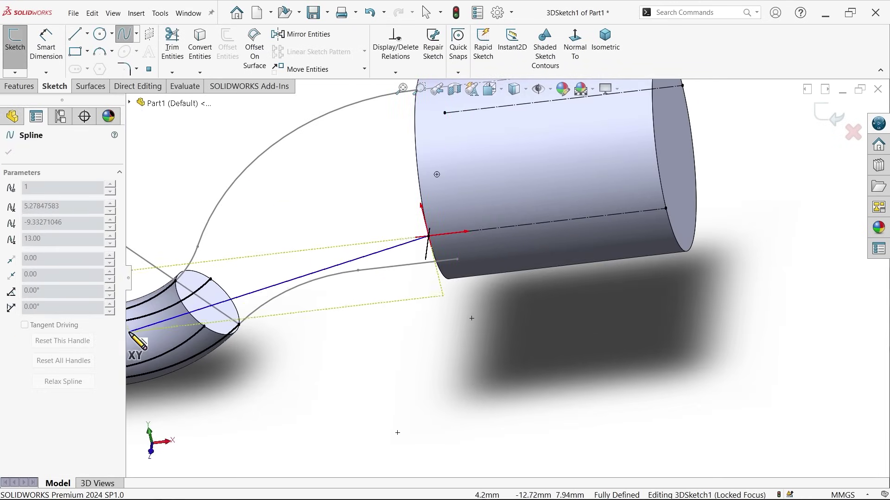
pyautogui.click(205, 328)
pyautogui.rightClick(294, 353)
pyautogui.click(331, 360)
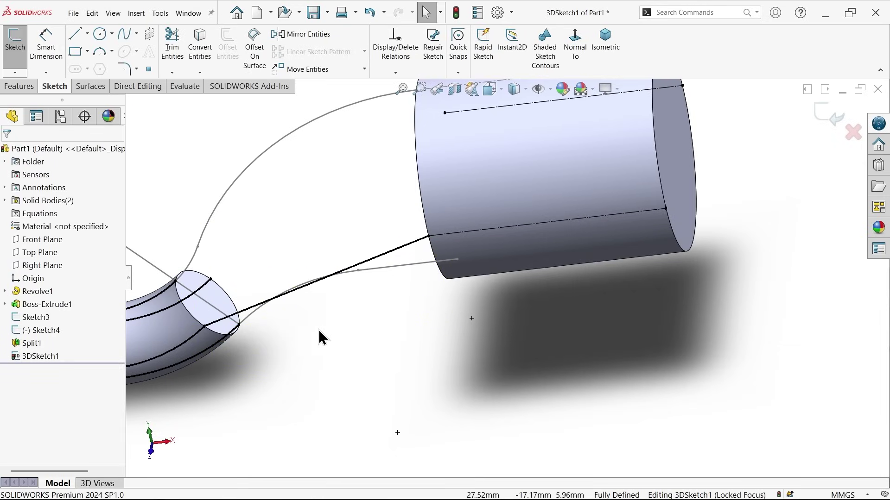
# - Draw a second two-point spline from the far (-Z) hook face curve's end to the matching face curve end on the cylinder
pyautogui.click(124, 36)
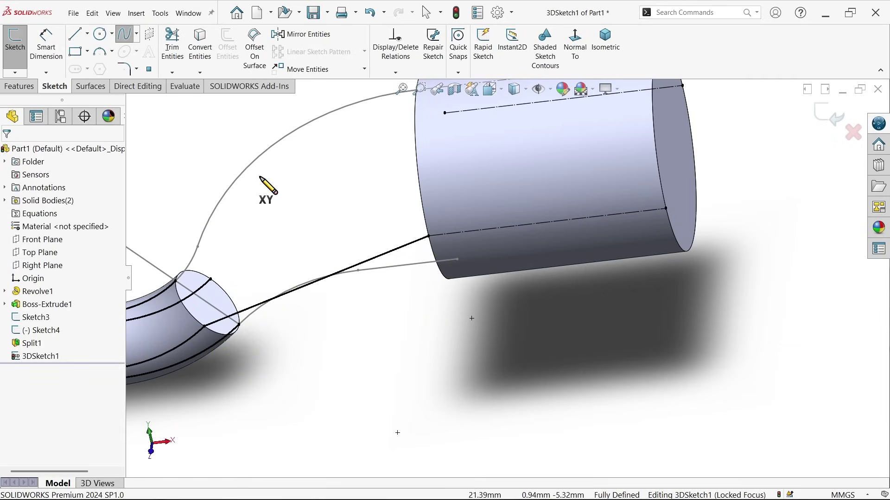
pyautogui.click(211, 280)
pyautogui.moveTo(266, 259); pyautogui.dragTo(403, 149, button='middle')
pyautogui.click(358, 170)
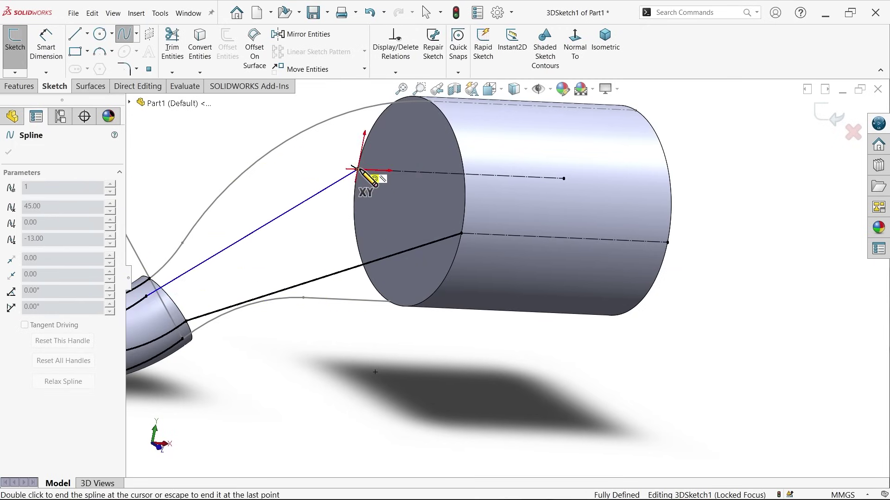
pyautogui.rightClick(299, 163)
pyautogui.click(327, 175)
# - Make both connecting splines tangent to their adjoining construction face curves on the cylinder
pyautogui.moveTo(330, 241); pyautogui.dragTo(377, 296, button='middle')
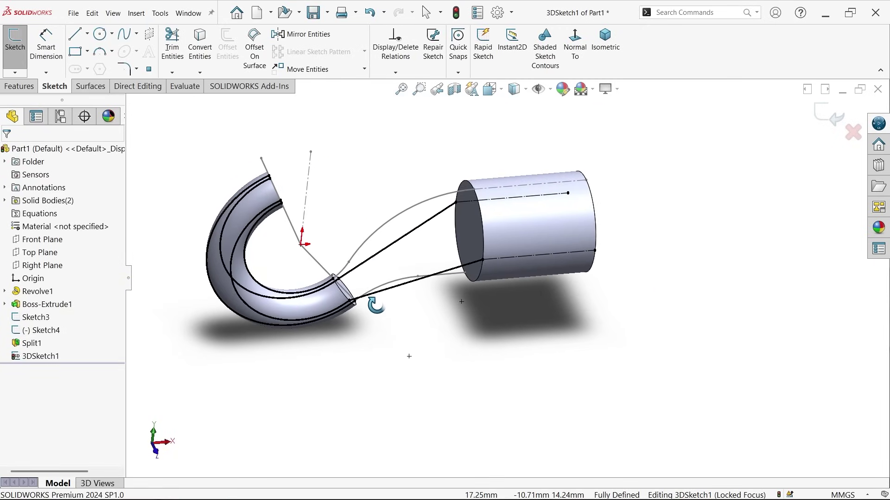
pyautogui.scroll(-3, 424, 239)
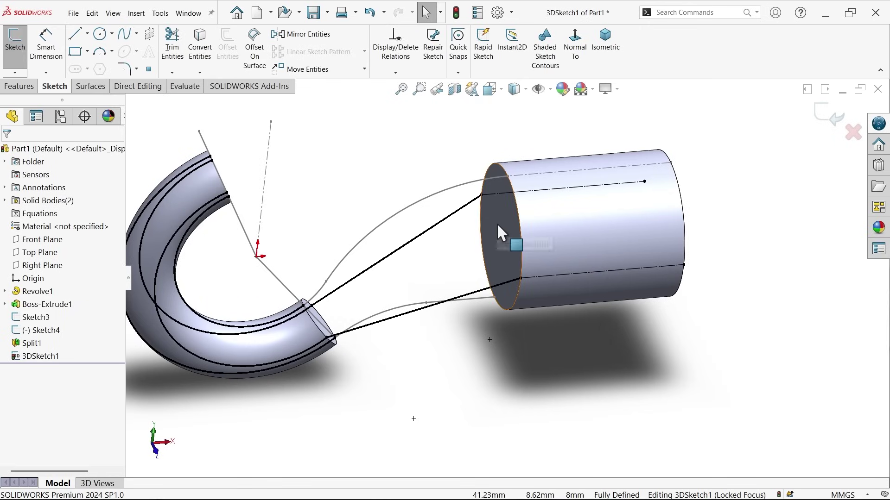
pyautogui.scroll(-1, 505, 220)
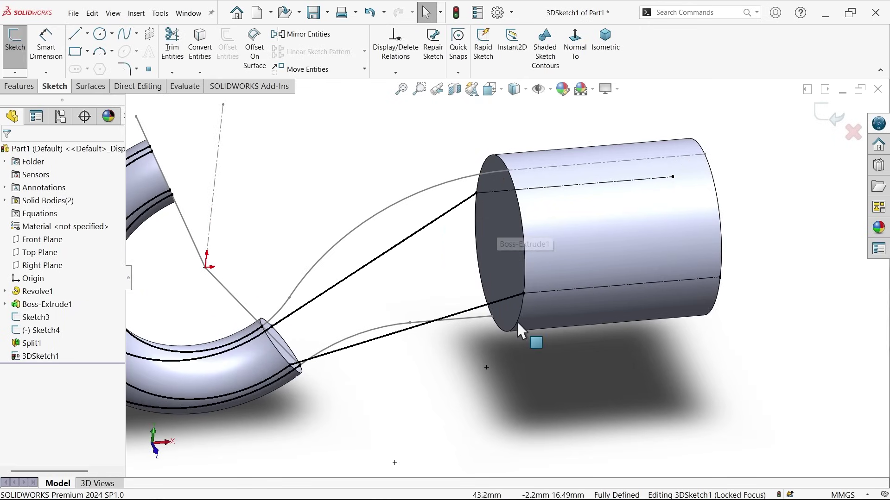
pyautogui.click(509, 298)
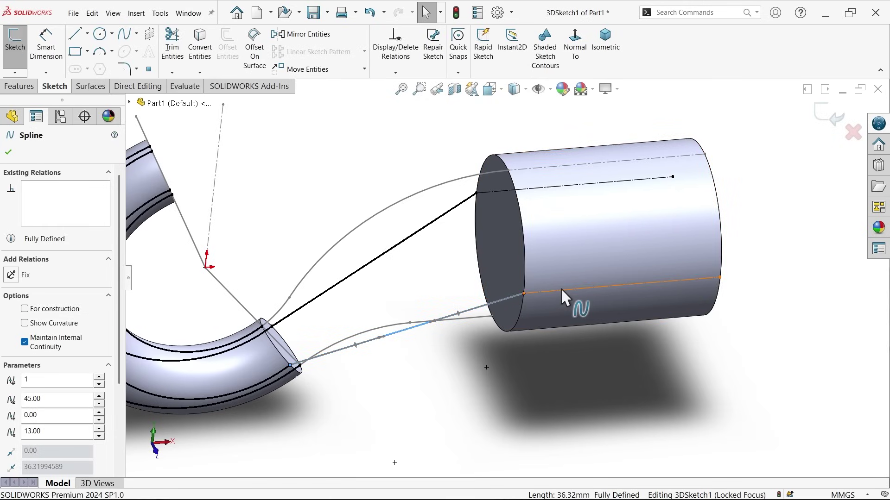
pyautogui.keyDown('ctrl'); pyautogui.click(583, 285); pyautogui.keyUp('ctrl')
pyautogui.click(588, 248)
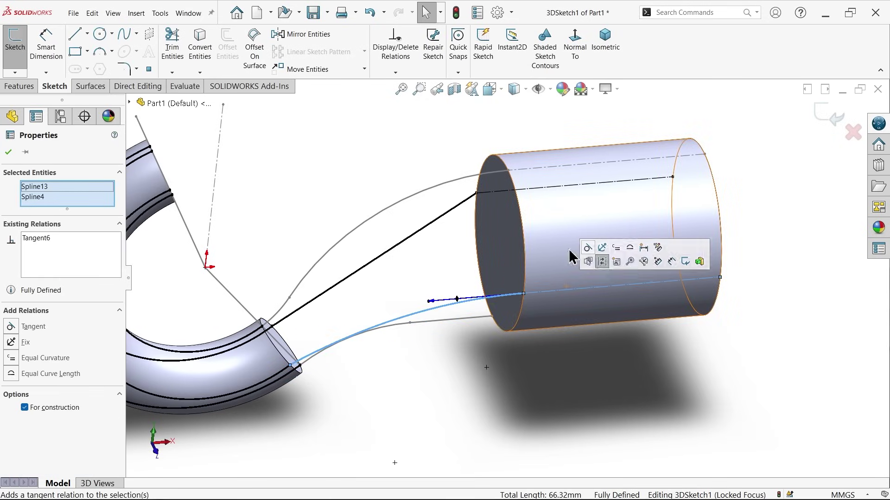
pyautogui.click(468, 200)
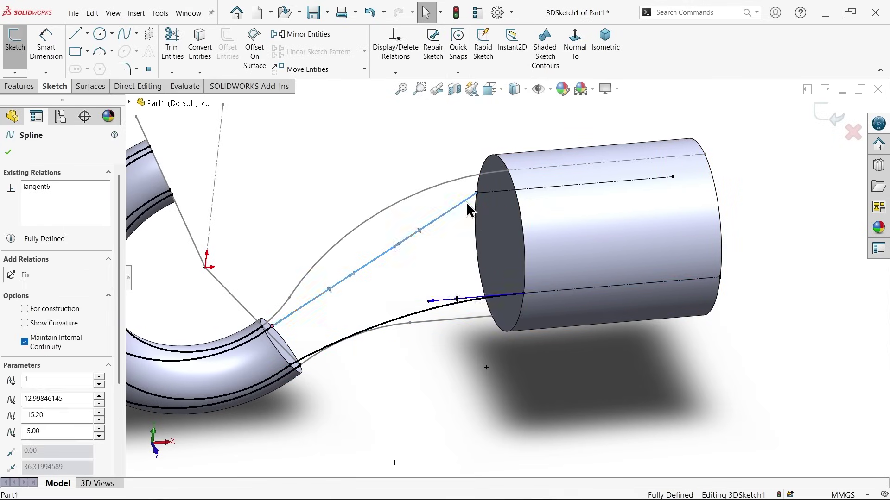
pyautogui.keyDown('ctrl'); pyautogui.click(533, 197); pyautogui.keyUp('ctrl')
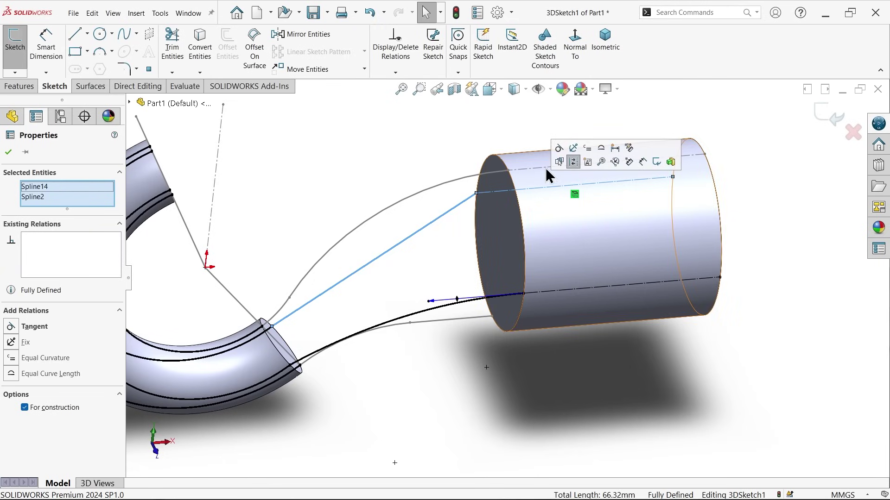
pyautogui.click(559, 159)
# - Make both connecting splines tangent to their adjoining face curves at the hook's end
pyautogui.moveTo(411, 284); pyautogui.dragTo(391, 258, button='middle')
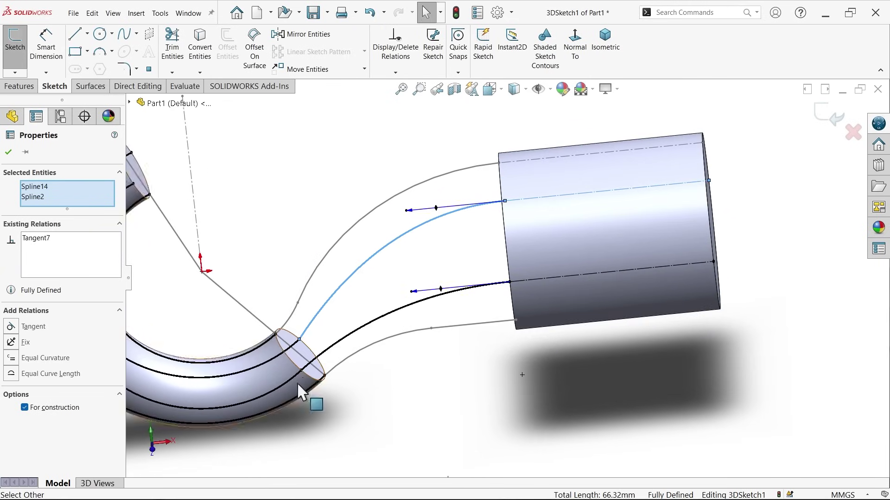
pyautogui.scroll(-5, 301, 389)
pyautogui.click(398, 300)
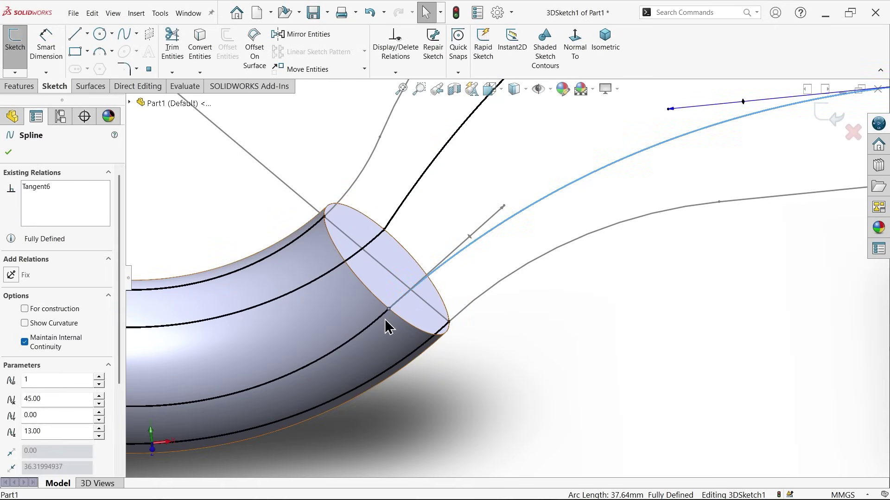
pyautogui.keyDown('ctrl'); pyautogui.click(378, 318); pyautogui.keyUp('ctrl')
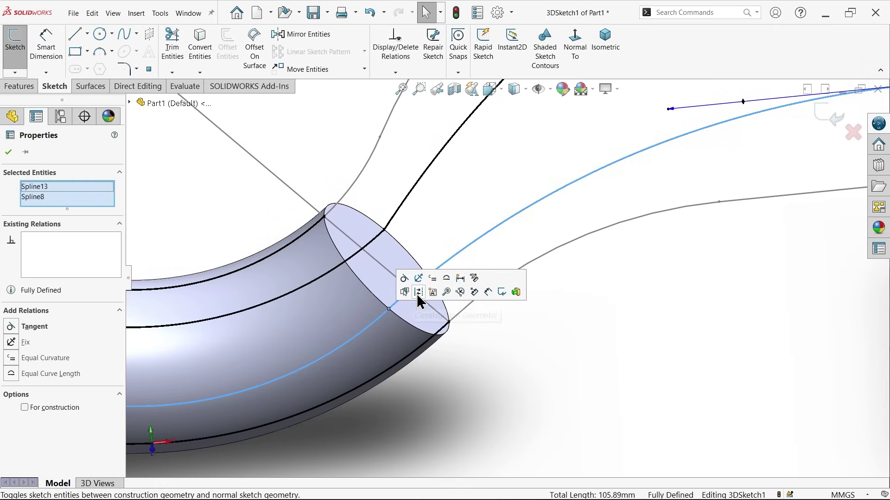
pyautogui.click(404, 278)
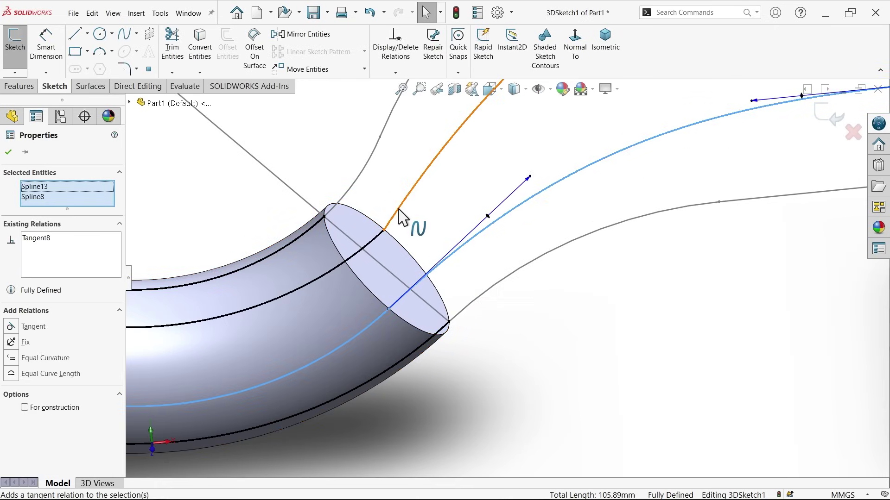
pyautogui.click(398, 214)
pyautogui.keyDown('ctrl'); pyautogui.click(376, 237); pyautogui.keyUp('ctrl')
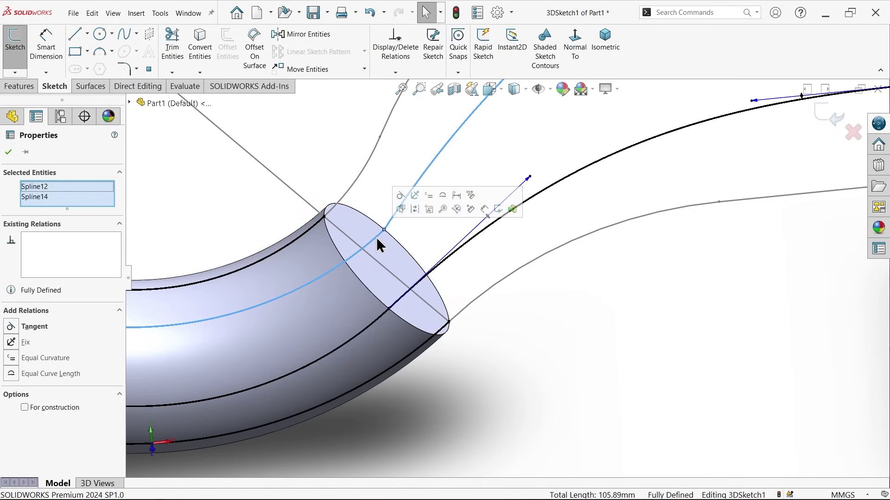
pyautogui.click(401, 196)
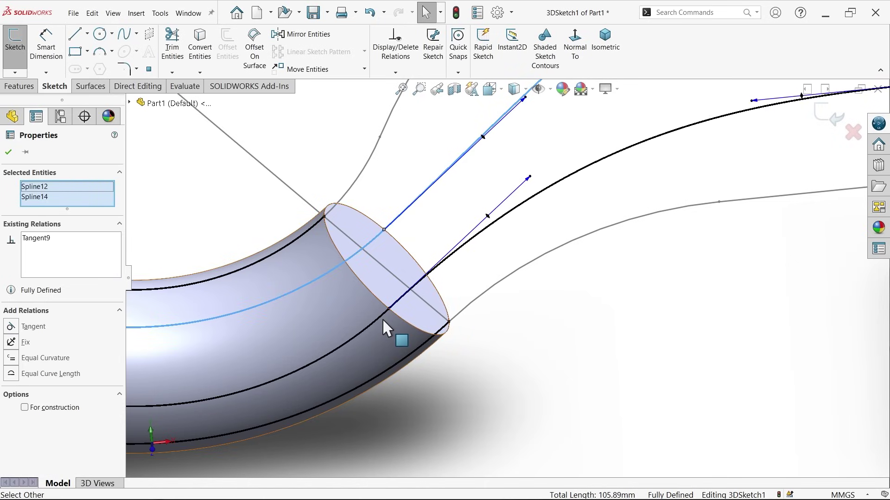
# - Convert the four face curves on the hook to construction geometry
pyautogui.click(376, 319)
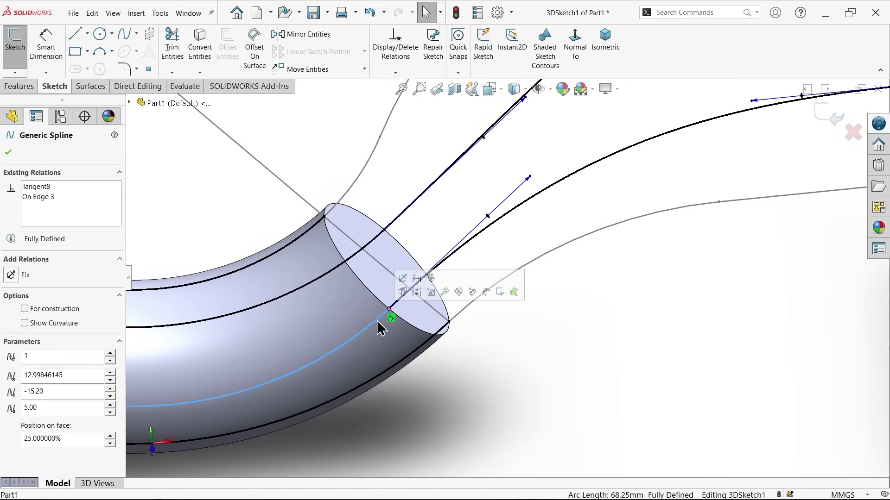
pyautogui.keyDown('ctrl'); pyautogui.click(407, 357); pyautogui.keyUp('ctrl')
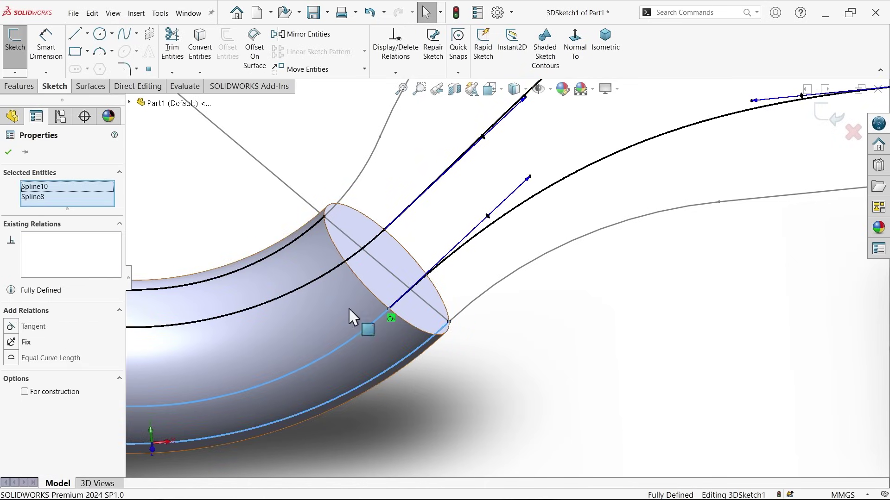
pyautogui.keyDown('ctrl'); pyautogui.click(313, 280); pyautogui.keyUp('ctrl')
pyautogui.keyDown('ctrl'); pyautogui.click(289, 245); pyautogui.keyUp('ctrl')
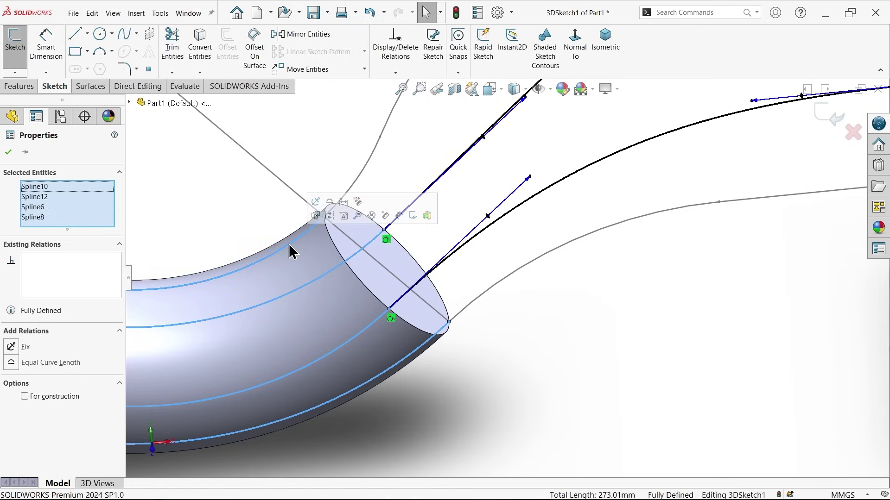
pyautogui.click(333, 213)
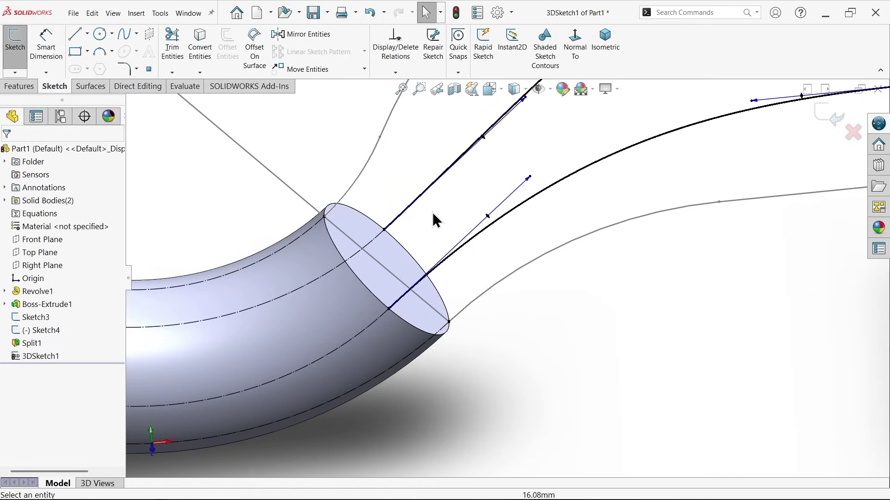
# - Viewing normal to the Top Plane, dimension the far (-Z) connecting spline's tangent handle at the hook end to 30 mm
pyautogui.scroll(3, 434, 214)
pyautogui.scroll(2, 615, 290)
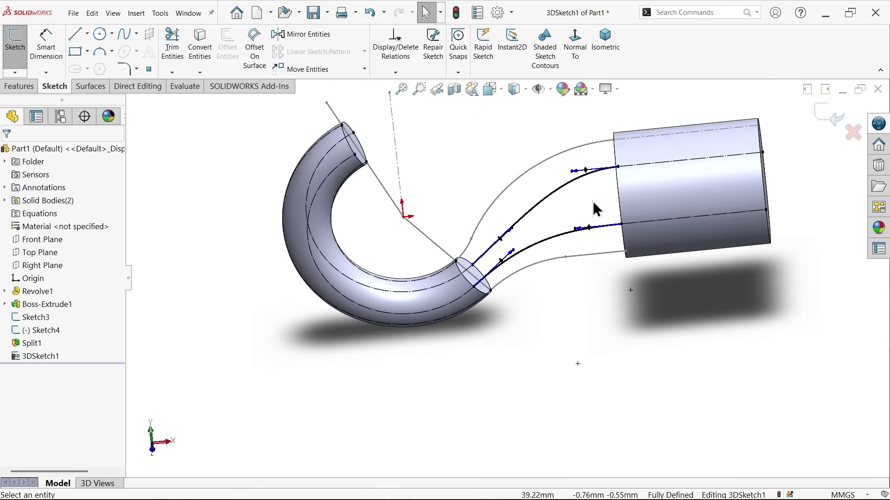
pyautogui.moveTo(590, 203); pyautogui.dragTo(589, 301, button='middle')
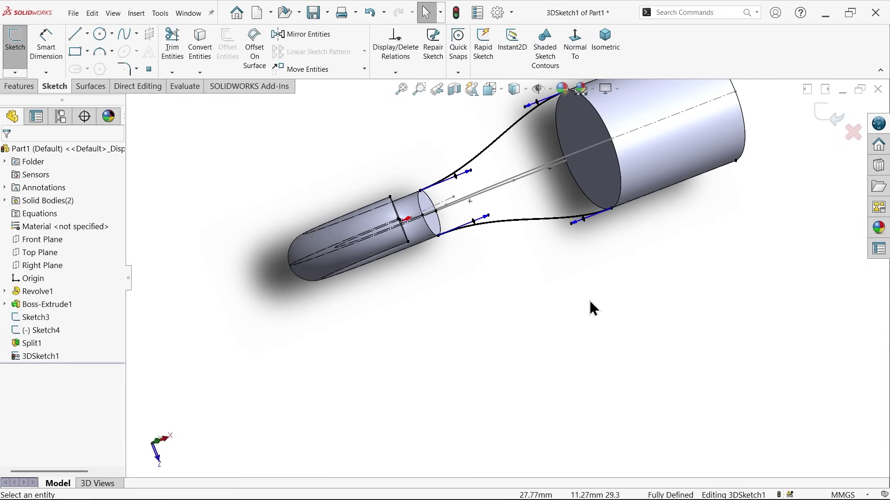
pyautogui.click(44, 254)
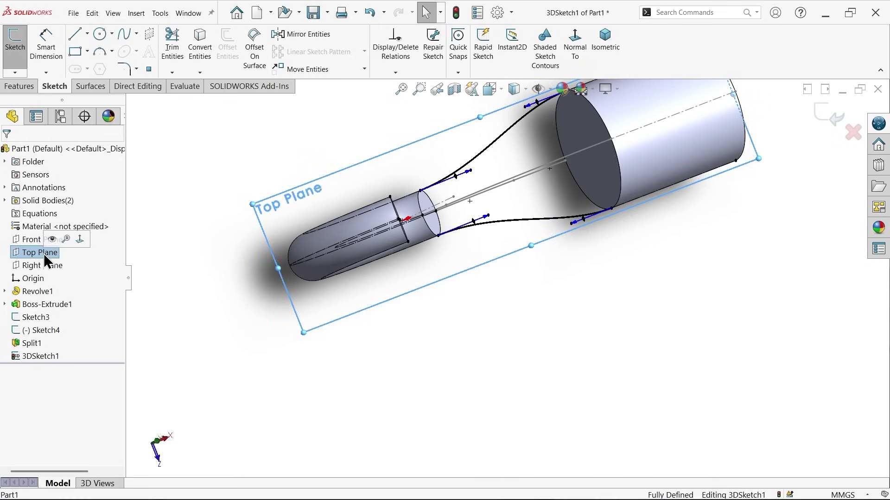
pyautogui.click(582, 50)
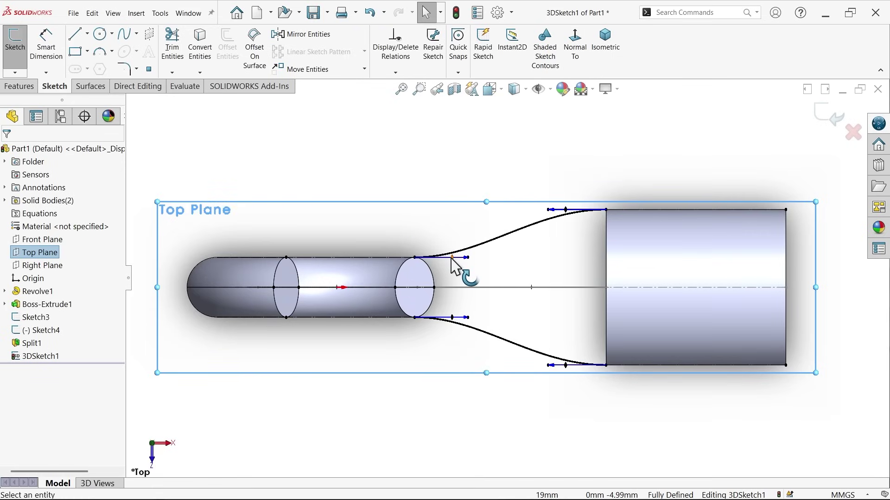
pyautogui.click(44, 48)
pyautogui.scroll(-3, 427, 242)
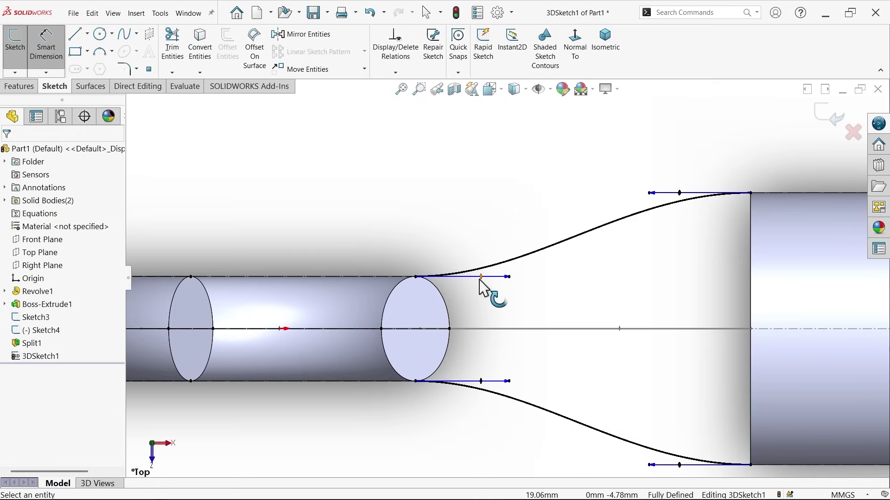
pyautogui.click(481, 279)
pyautogui.click(496, 236)
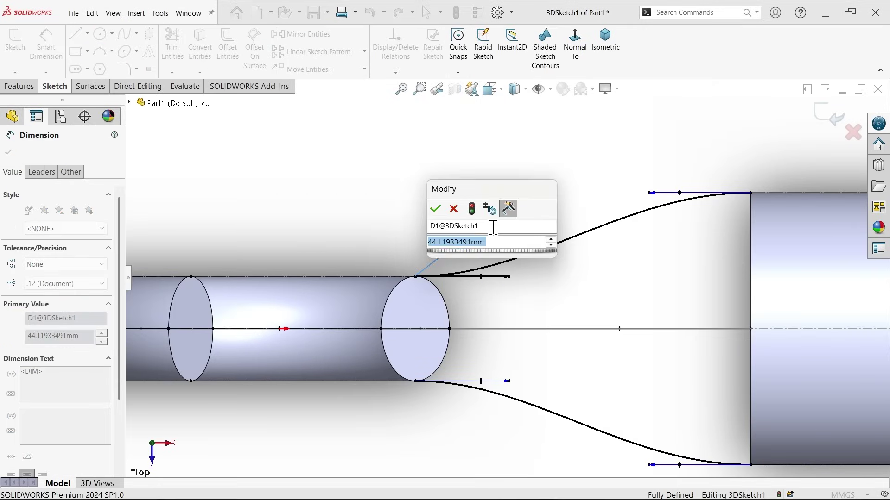
pyautogui.write('30')
pyautogui.press('Return')
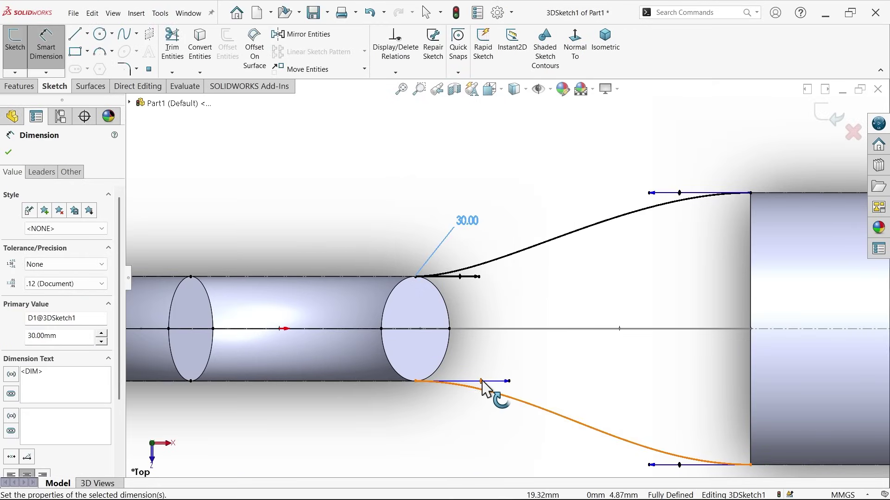
# - Dimension the near (+Z) connecting spline's tangent handle at the hook end to 30 mm
pyautogui.click(481, 382)
pyautogui.click(438, 418)
pyautogui.write('30')
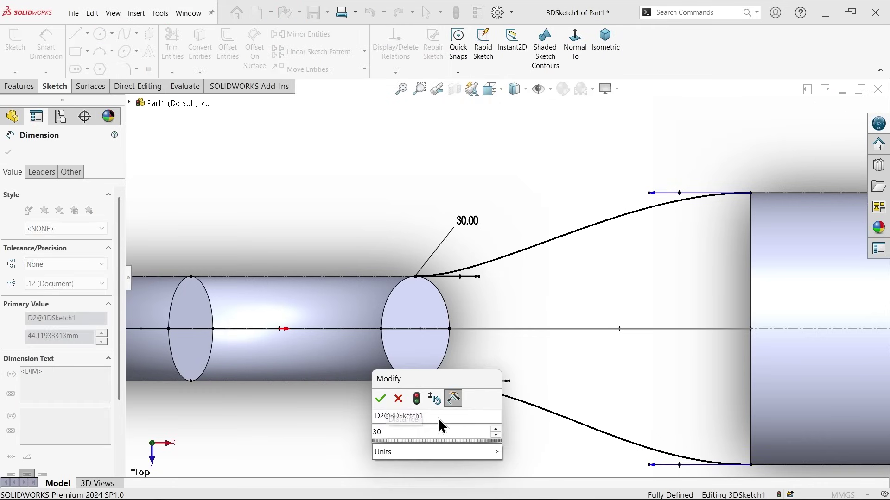
pyautogui.press('Return')
# - Dimension the far (-Z) connecting spline's tangent handle at the cylinder end to 60 mm
pyautogui.click(679, 193)
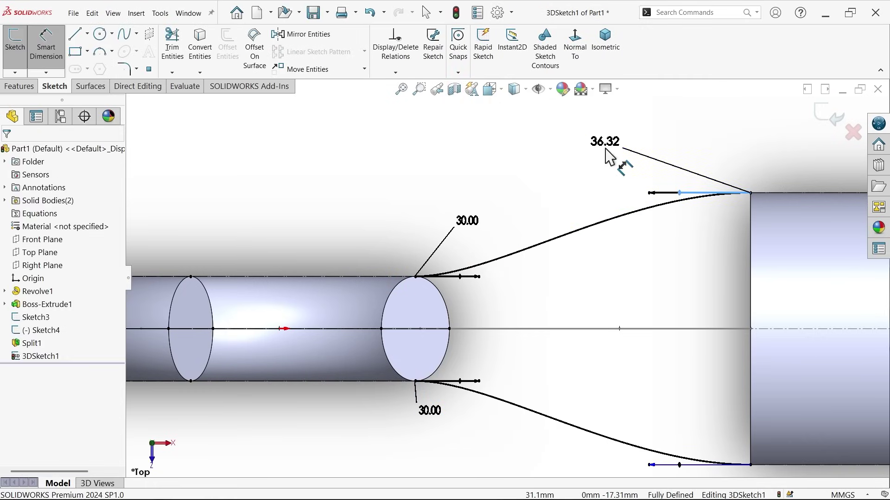
pyautogui.click(605, 149)
pyautogui.write('60')
pyautogui.press('Return')
# - Dimension the near (+Z) connecting spline's tangent handle at the cylinder end to 60 mm and finish dimensioning
pyautogui.scroll(2, 619, 222)
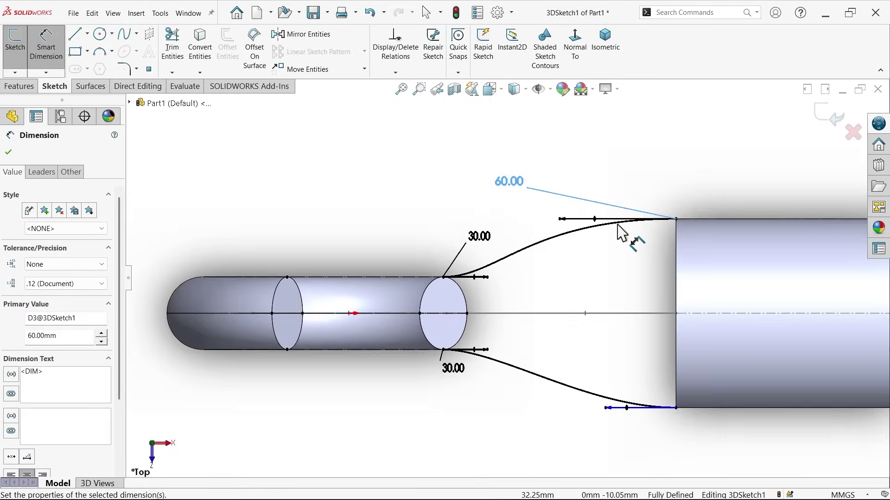
pyautogui.scroll(1, 607, 343)
pyautogui.scroll(-3, 562, 369)
pyautogui.click(556, 375)
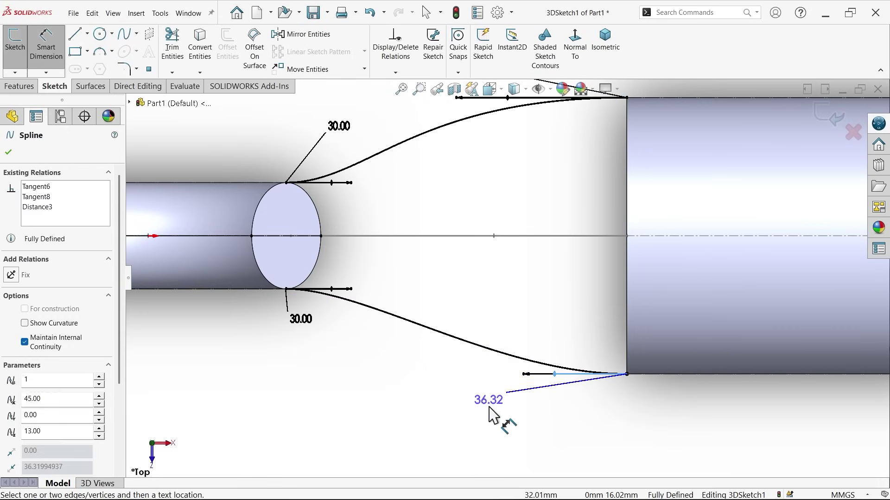
pyautogui.click(488, 408)
pyautogui.write('60')
pyautogui.press('Return')
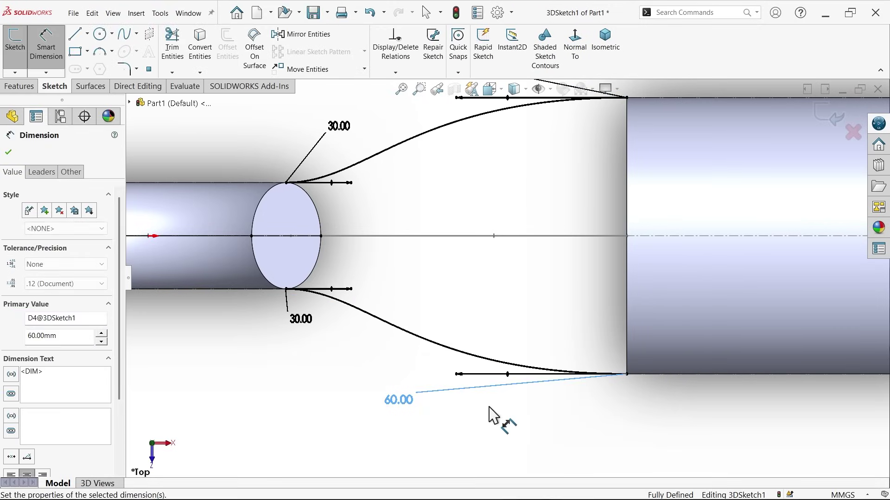
pyautogui.click(8, 154)
# - Exit the 3D sketch containing the connecting splines
pyautogui.click(607, 47)
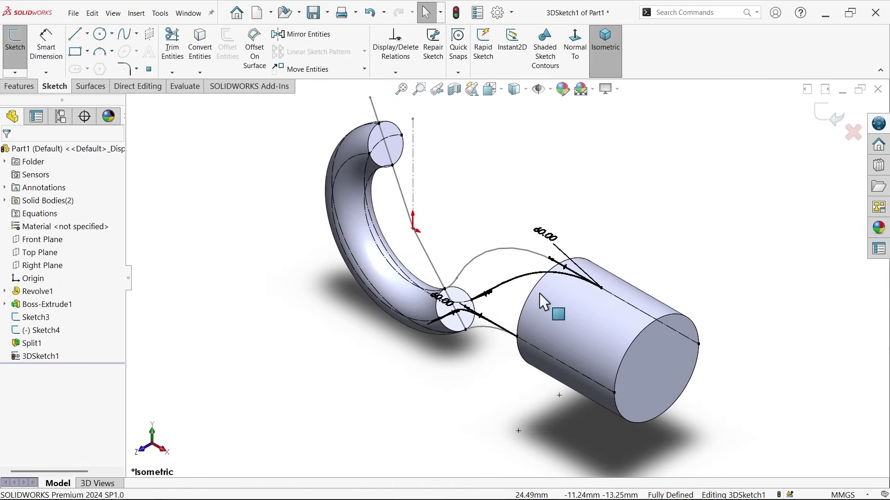
pyautogui.moveTo(527, 294); pyautogui.dragTo(584, 245, button='middle')
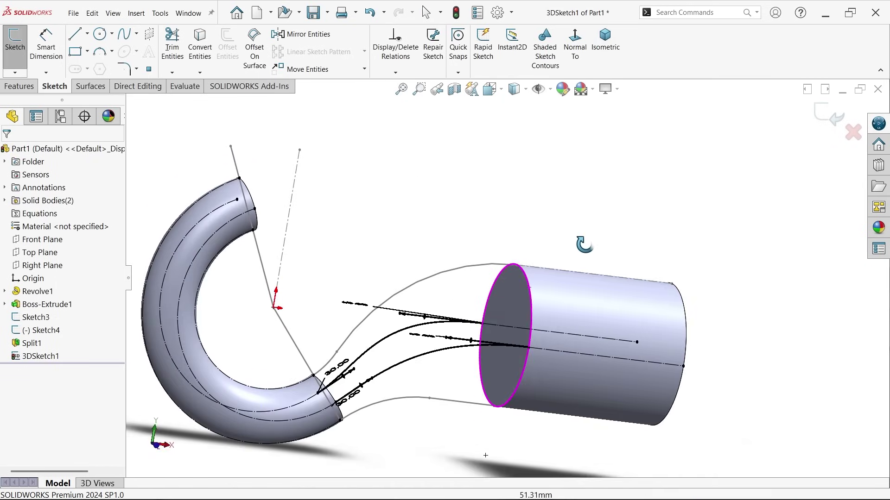
pyautogui.click(834, 122)
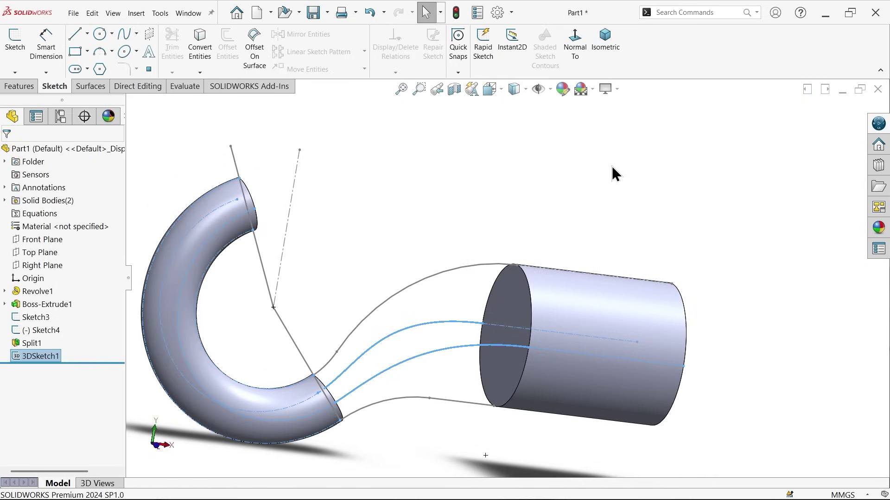
pyautogui.moveTo(611, 167)
pyautogui.mouseDown(button='middle')
pyautogui.moveTo(574, 175)
pyautogui.moveTo(560, 205)
pyautogui.moveTo(574, 214)
pyautogui.mouseUp(button='middle')
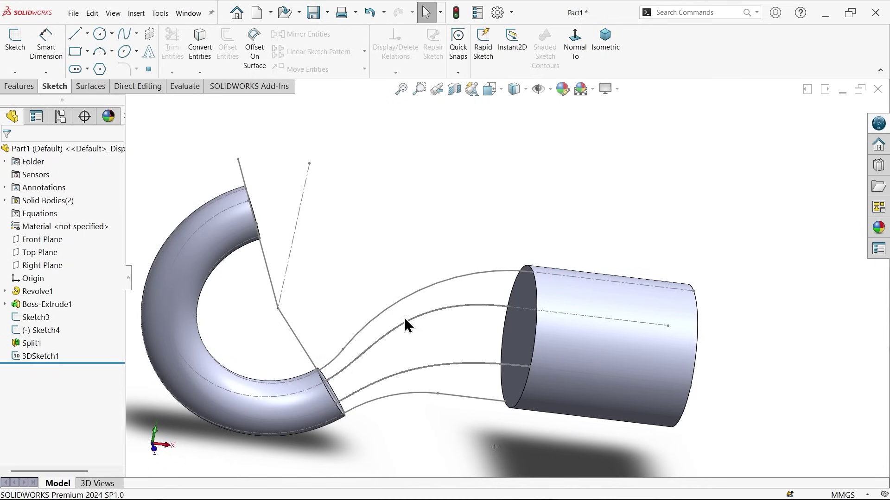
# - Start a Boundary Boss/Base with the cylinder's inner end face and the hook's adjoining end face as Direction 1 profiles
pyautogui.click(23, 84)
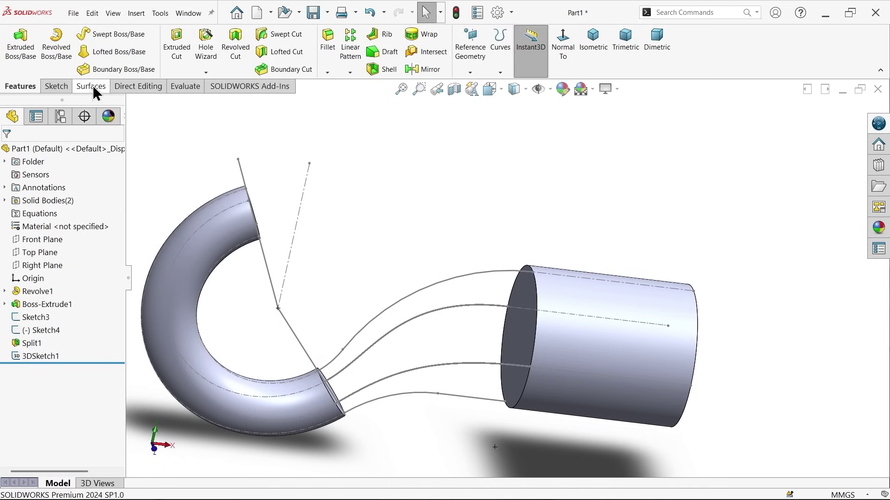
pyautogui.click(132, 68)
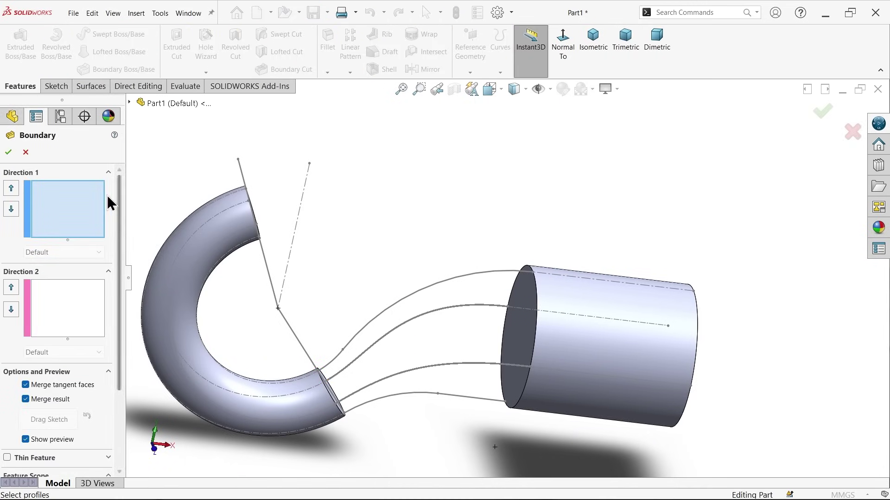
pyautogui.moveTo(283, 263); pyautogui.dragTo(447, 315, button='middle')
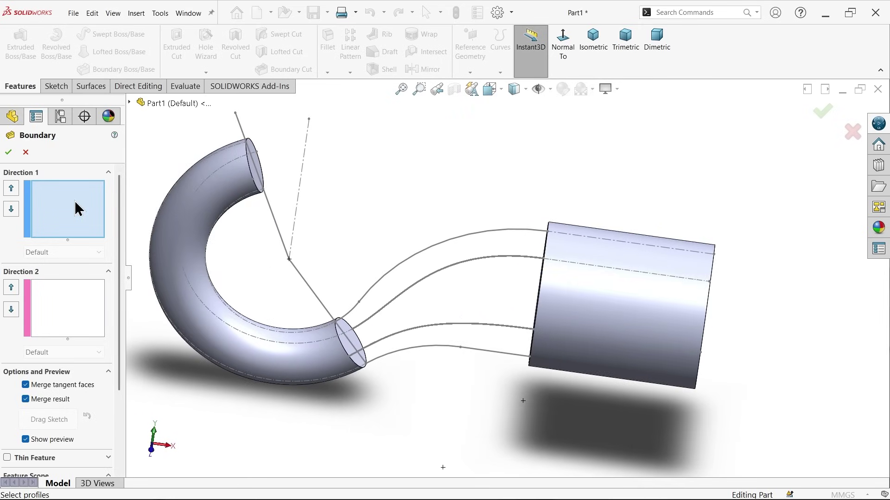
pyautogui.moveTo(379, 294); pyautogui.dragTo(468, 283, button='middle')
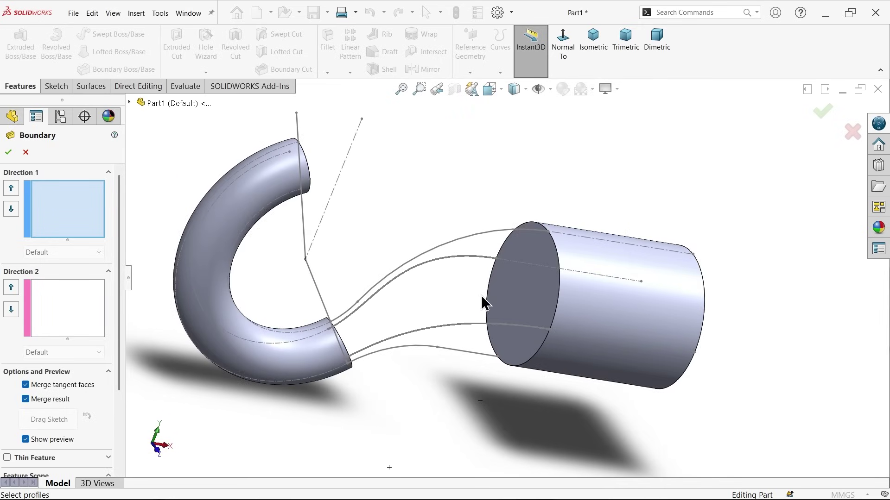
pyautogui.scroll(-5, 492, 288)
pyautogui.click(569, 200)
pyautogui.moveTo(585, 204); pyautogui.dragTo(294, 368, button='middle')
pyautogui.scroll(-4, 276, 339)
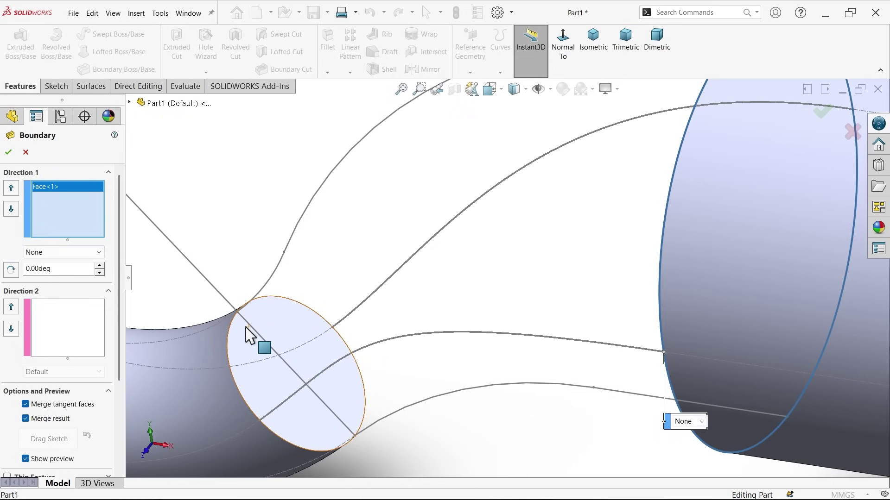
pyautogui.click(249, 334)
pyautogui.scroll(3, 585, 296)
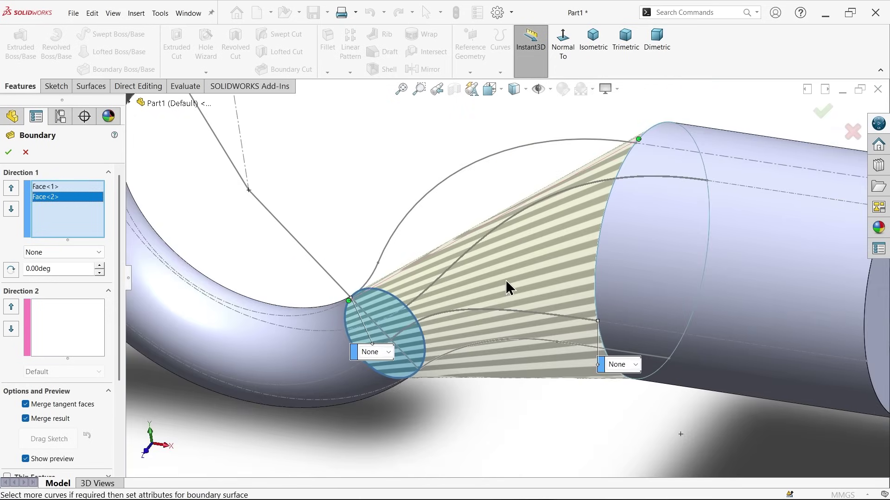
# - Set the hook end profile of the boundary feature to Tangency To Face
pyautogui.moveTo(532, 301); pyautogui.dragTo(452, 309, button='middle')
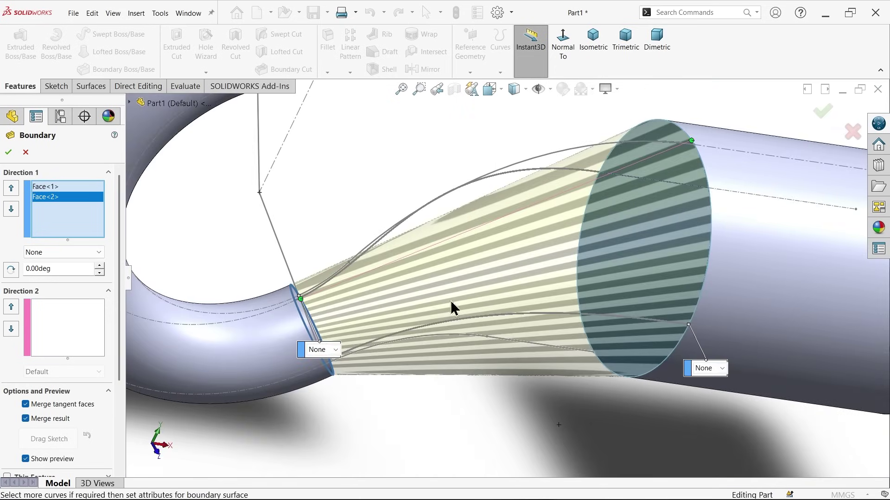
pyautogui.click(65, 257)
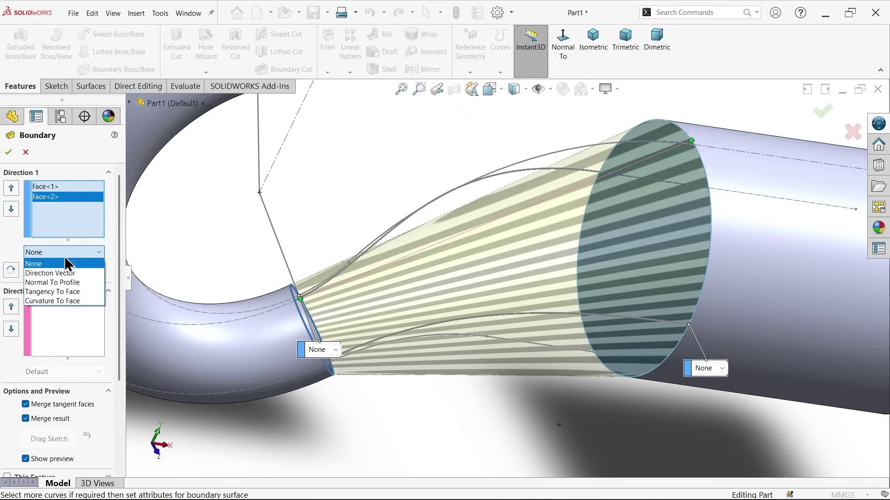
pyautogui.click(68, 292)
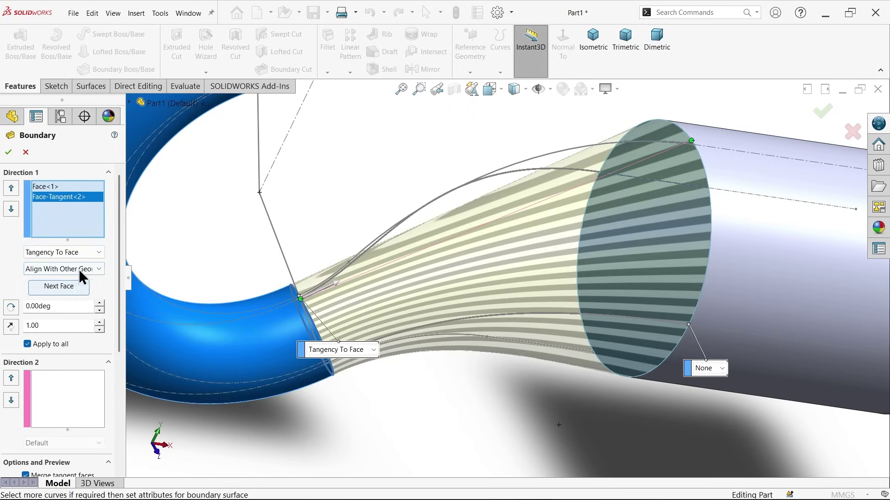
pyautogui.click(99, 268)
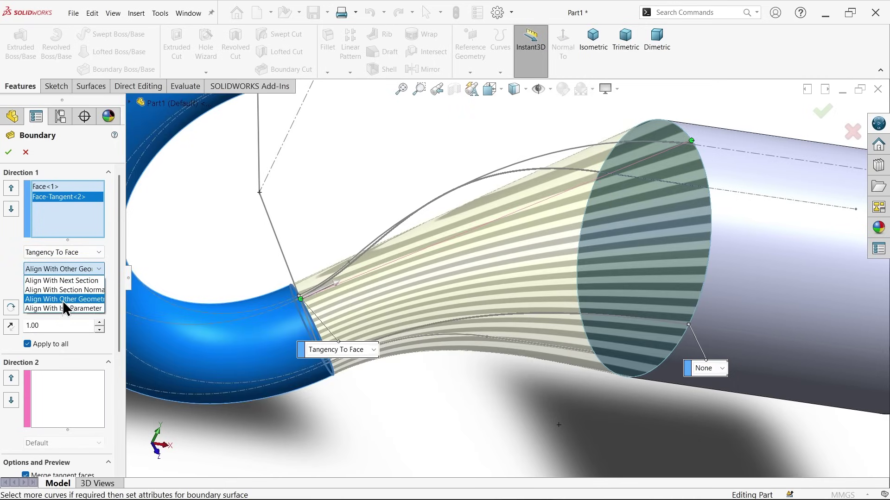
pyautogui.click(101, 270)
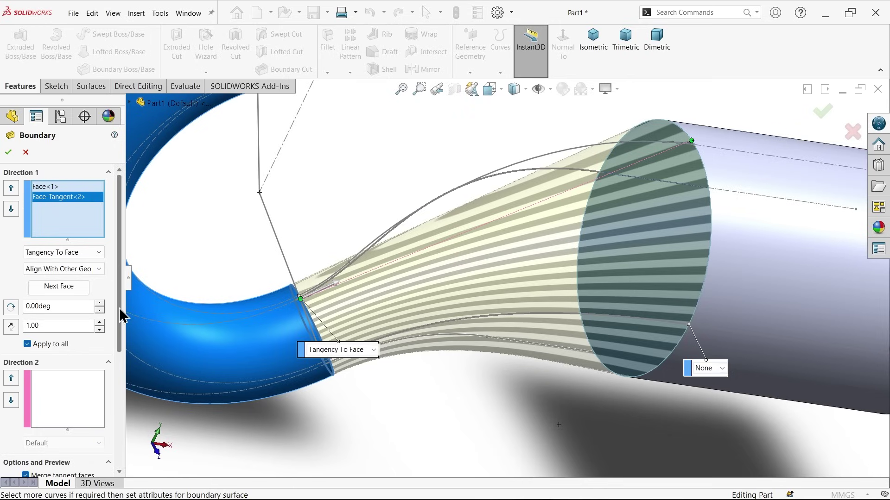
# - Add the upper and lower connecting splines to the boundary feature as open-loop Direction 2 curves
pyautogui.moveTo(119, 309); pyautogui.dragTo(118, 376)
pyautogui.click(76, 293)
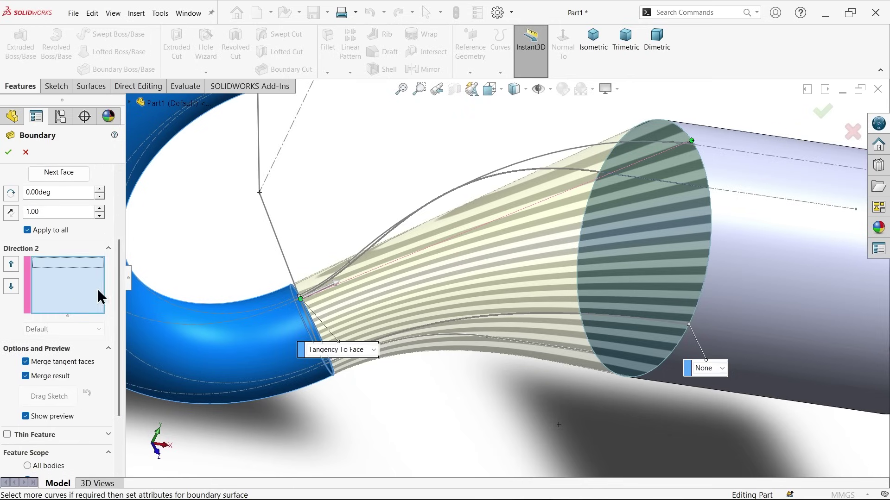
pyautogui.scroll(6, 477, 318)
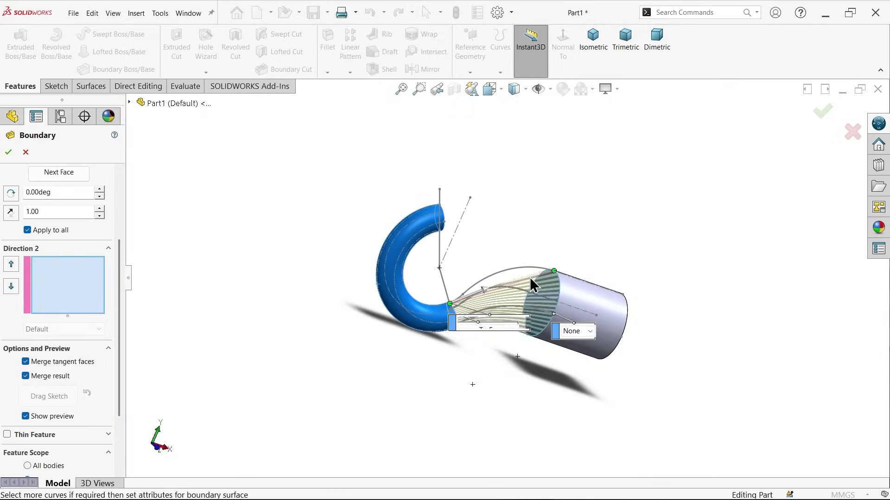
pyautogui.moveTo(530, 277); pyautogui.dragTo(503, 387, button='middle')
pyautogui.scroll(-5, 511, 286)
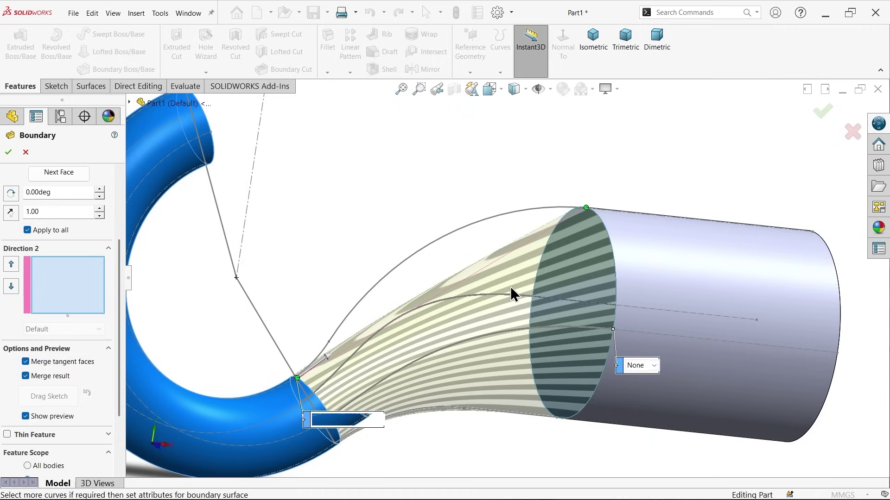
pyautogui.click(445, 235)
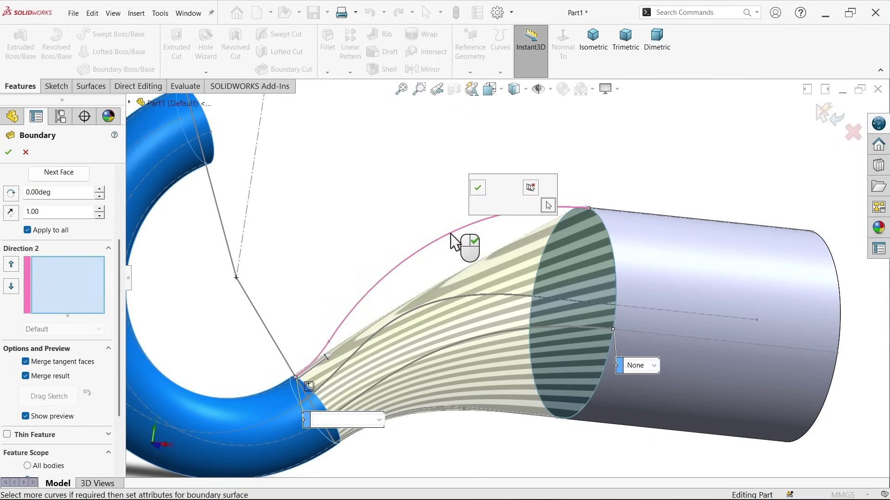
pyautogui.moveTo(493, 206)
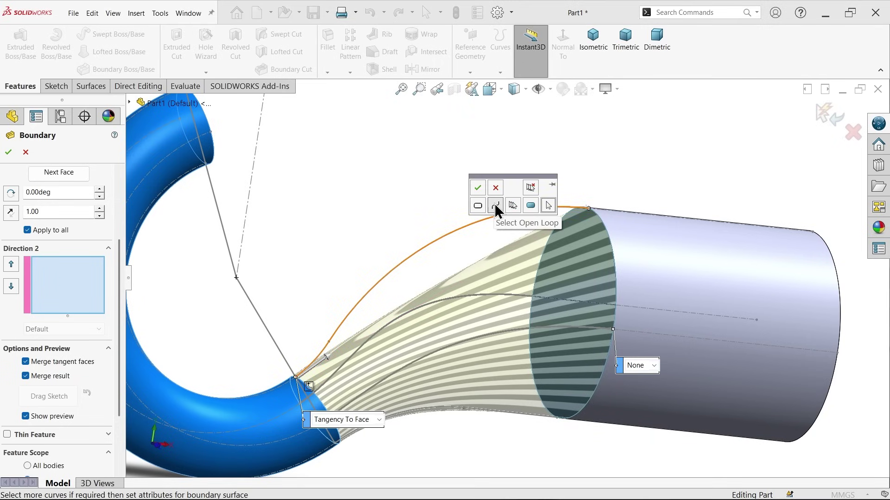
pyautogui.click(494, 204)
pyautogui.click(477, 187)
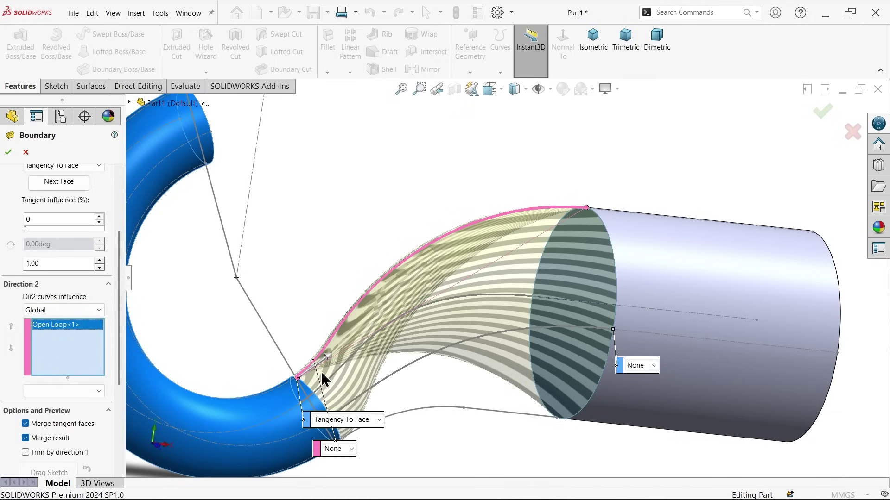
pyautogui.click(488, 412)
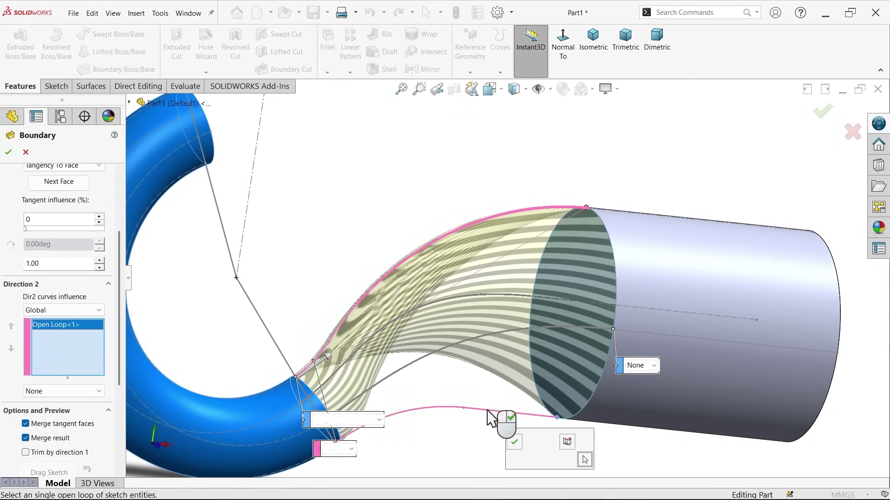
pyautogui.click(514, 442)
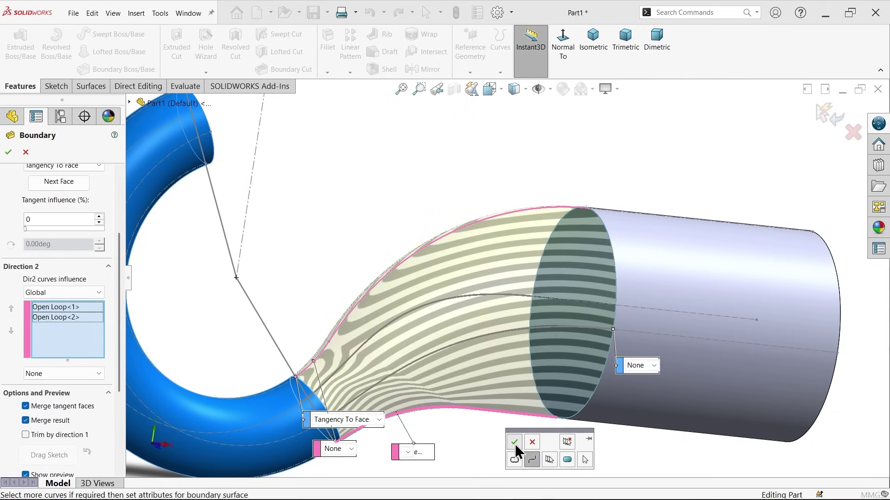
# - Add the +Z side connecting spline as the third open-loop Direction 2 curve
pyautogui.click(504, 90)
pyautogui.click(393, 301)
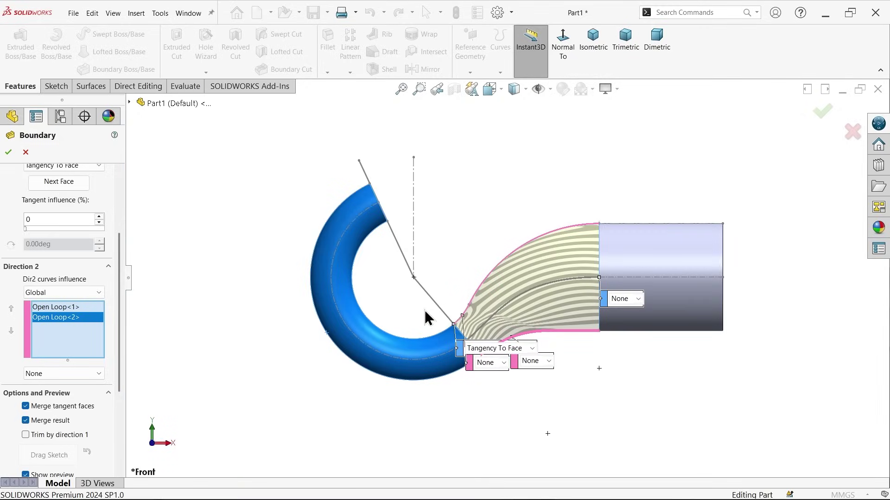
pyautogui.scroll(-5, 551, 313)
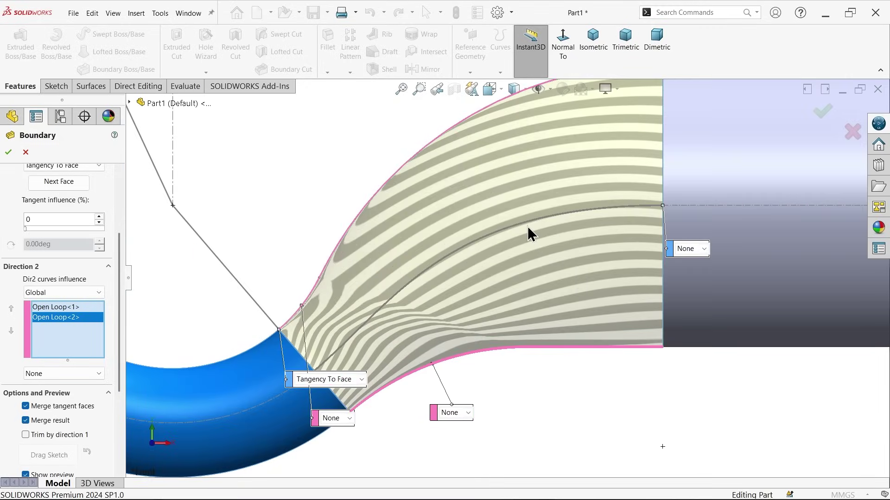
pyautogui.press('f')
pyautogui.moveTo(513, 199); pyautogui.dragTo(521, 167, button='middle')
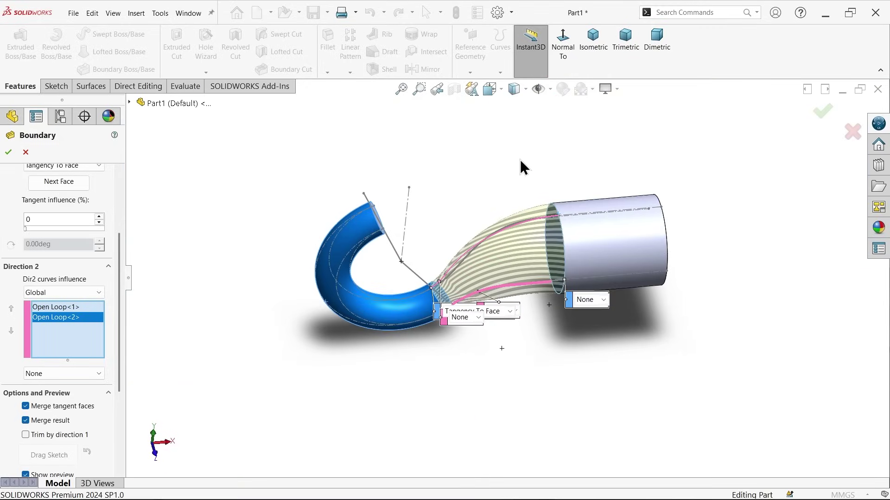
pyautogui.click(500, 92)
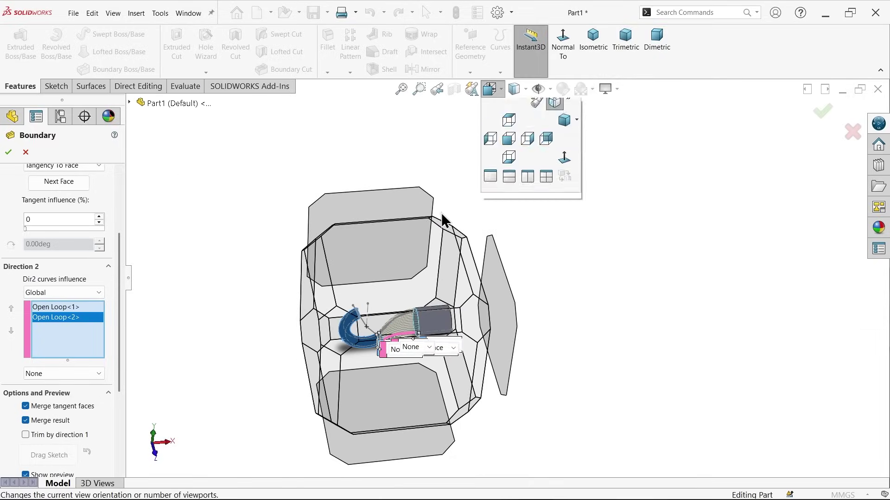
pyautogui.click(434, 299)
pyautogui.scroll(-5, 473, 252)
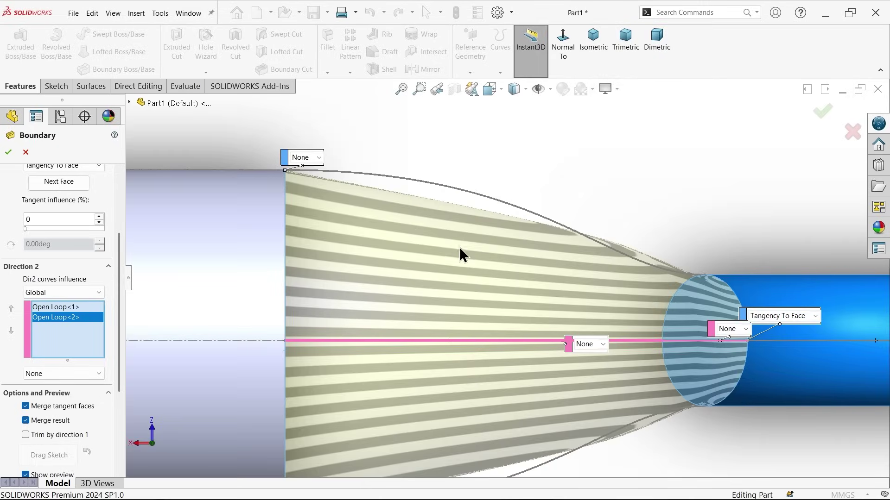
pyautogui.scroll(2, 485, 269)
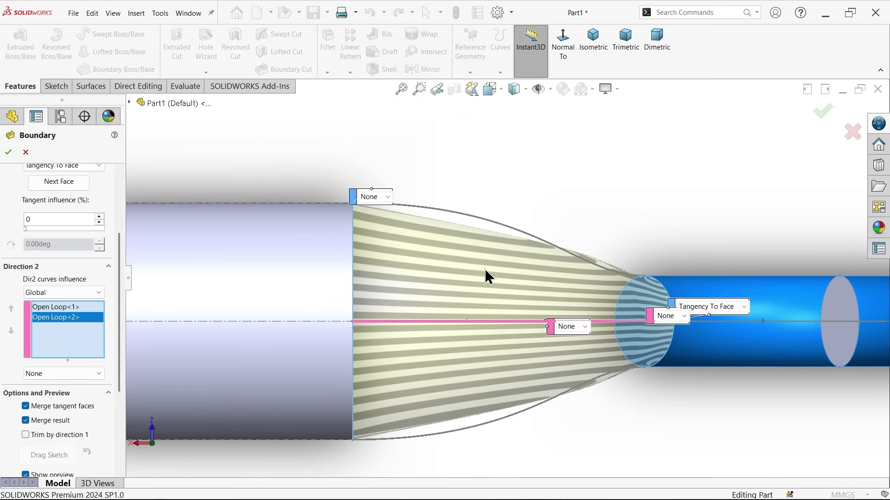
pyautogui.click(509, 236)
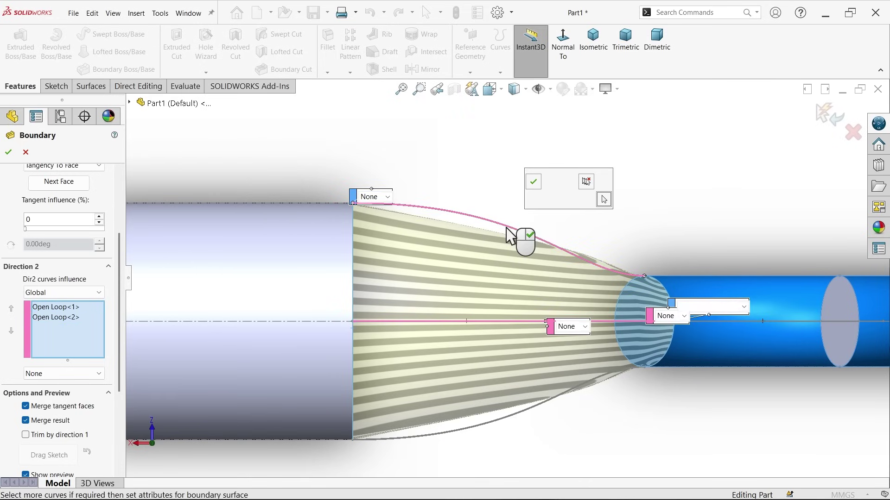
pyautogui.click(533, 182)
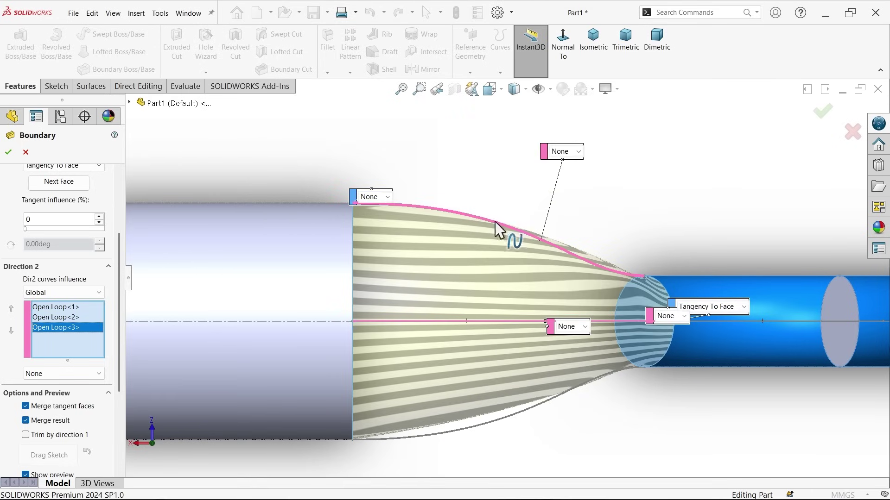
# - Add the opposite (-Z) side connecting spline as the fourth open-loop Direction 2 curve
pyautogui.scroll(1, 512, 396)
pyautogui.scroll(-2, 507, 385)
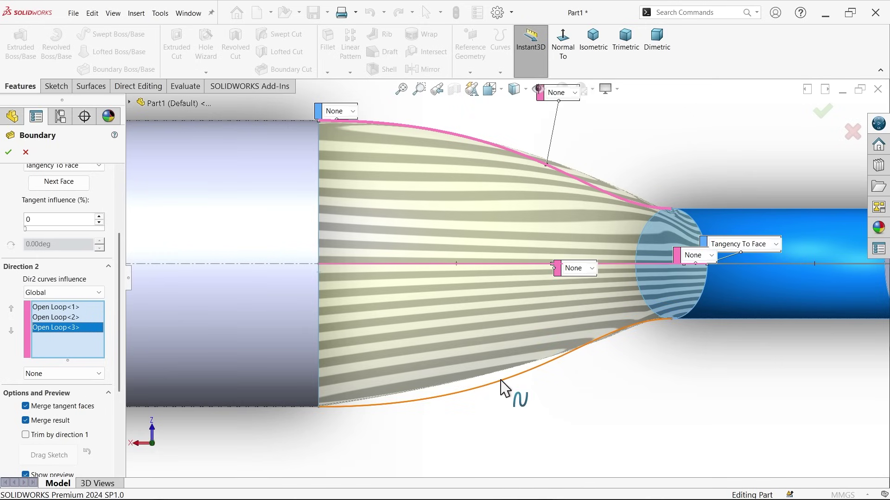
pyautogui.click(503, 382)
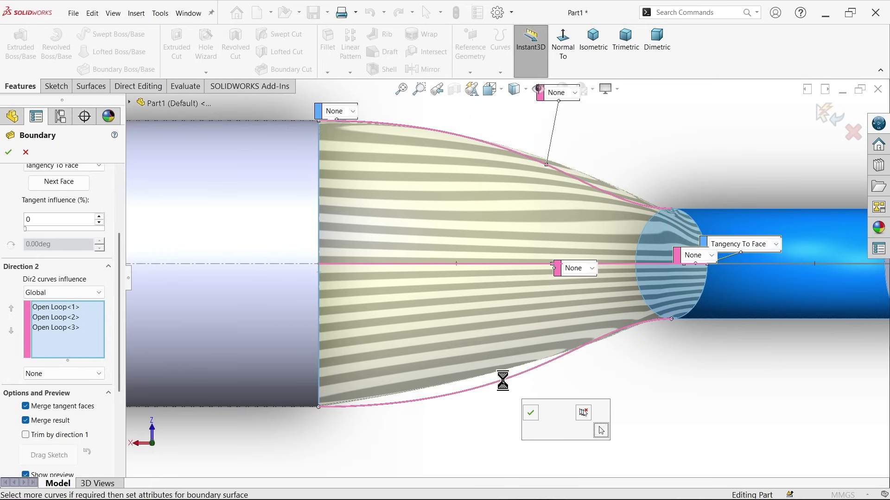
pyautogui.click(530, 411)
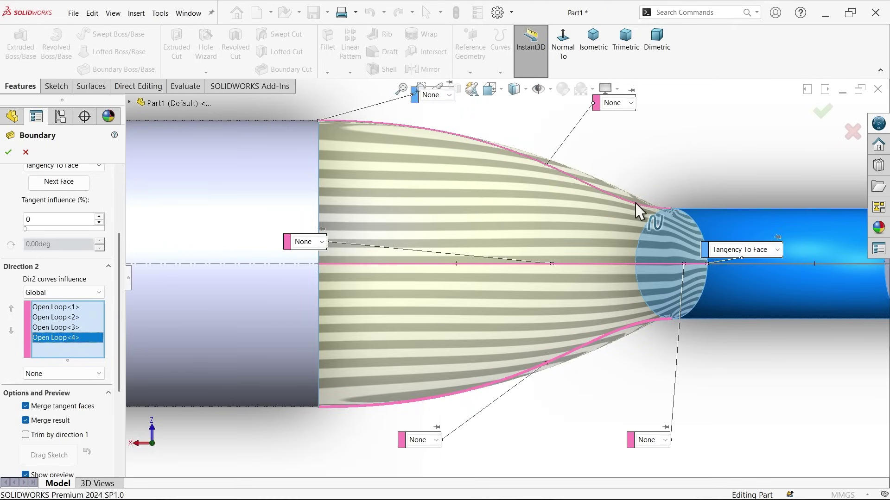
# - Set the Direction 2 curves influence to Linear and the tangent influence to 100%, and create the boundary feature
pyautogui.click(70, 290)
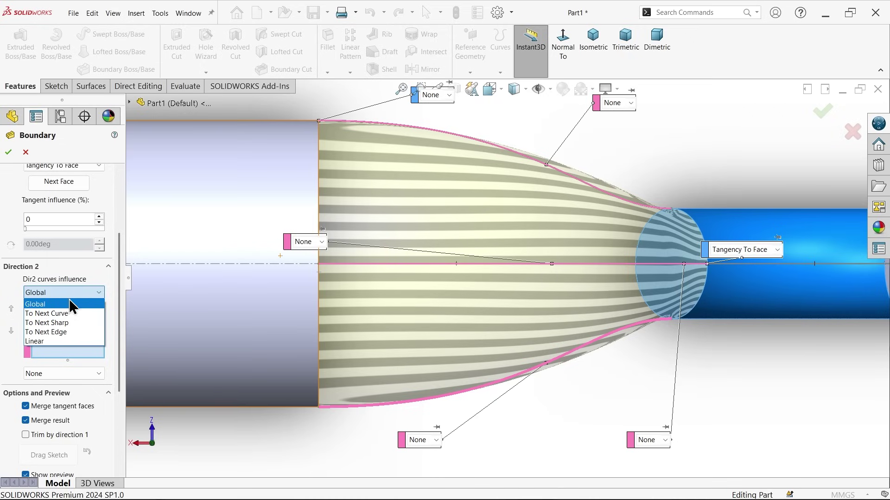
pyautogui.click(39, 343)
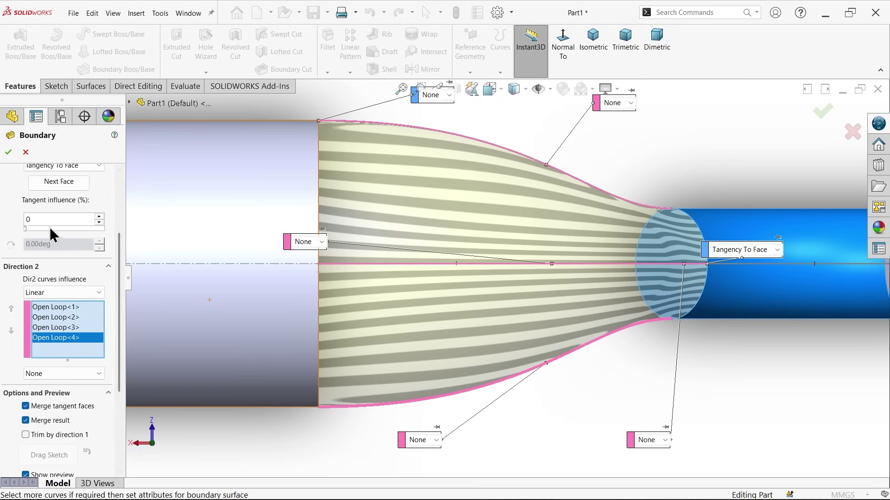
pyautogui.click(103, 229)
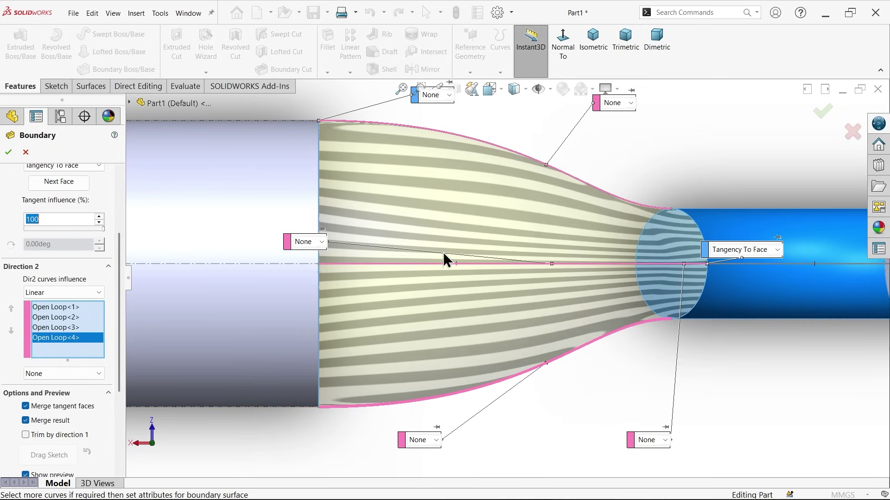
pyautogui.click(620, 165)
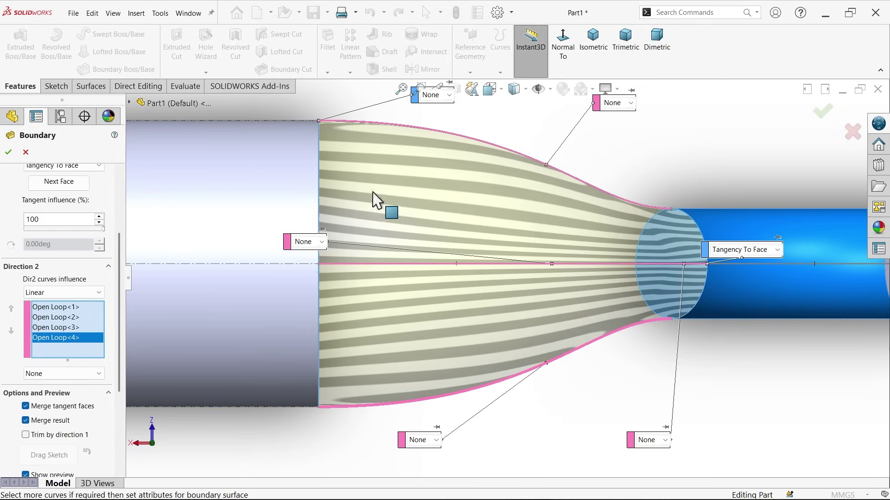
pyautogui.scroll(2, 551, 371)
pyautogui.moveTo(550, 371); pyautogui.dragTo(415, 267, button='middle')
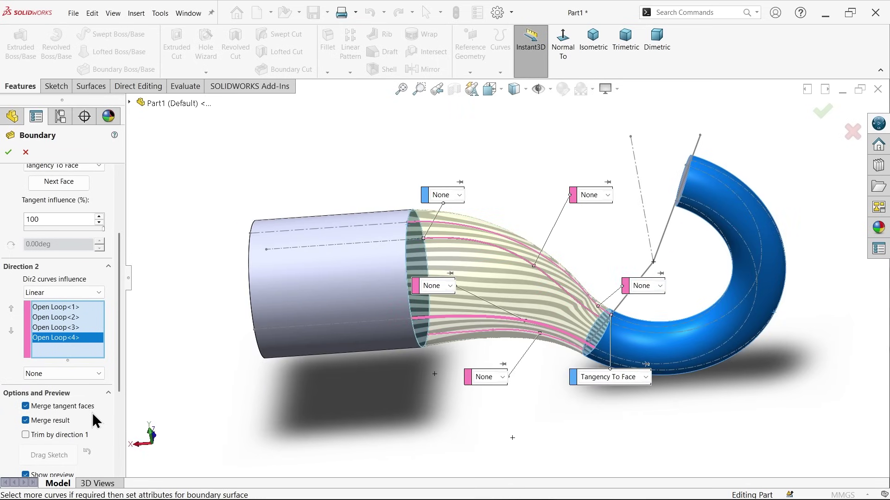
pyautogui.click(9, 153)
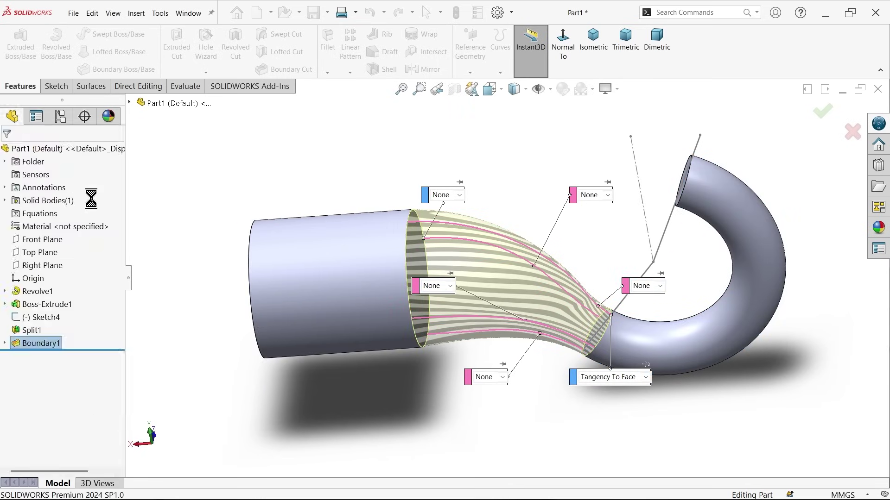
pyautogui.click(564, 379)
# - Hide the sketch containing the lines that split the hook, and view the model isometrically
pyautogui.moveTo(566, 387); pyautogui.dragTo(390, 236, button='middle')
pyautogui.scroll(-3, 509, 297)
pyautogui.moveTo(512, 302)
pyautogui.mouseDown(button='middle')
pyautogui.moveTo(467, 193)
pyautogui.moveTo(527, 370)
pyautogui.moveTo(560, 341)
pyautogui.moveTo(621, 328)
pyautogui.moveTo(649, 232)
pyautogui.moveTo(662, 306)
pyautogui.moveTo(508, 304)
pyautogui.moveTo(497, 338)
pyautogui.mouseUp(button='middle')
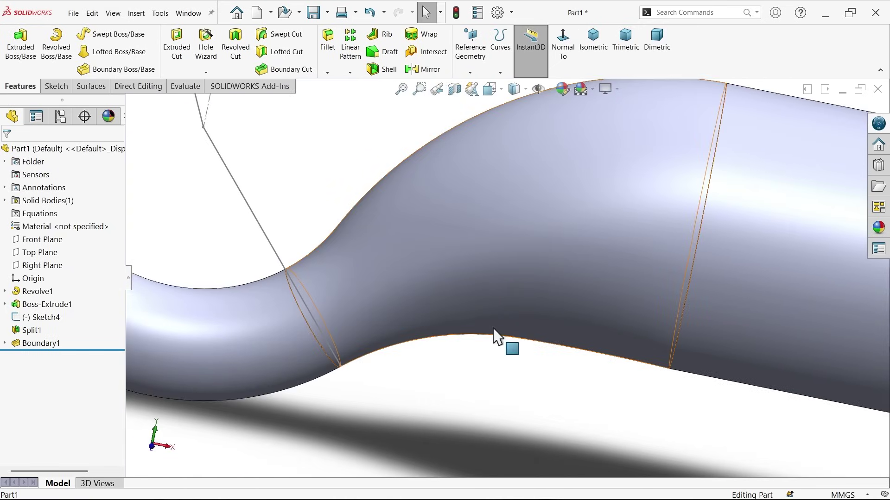
pyautogui.scroll(5, 497, 338)
pyautogui.click(396, 242)
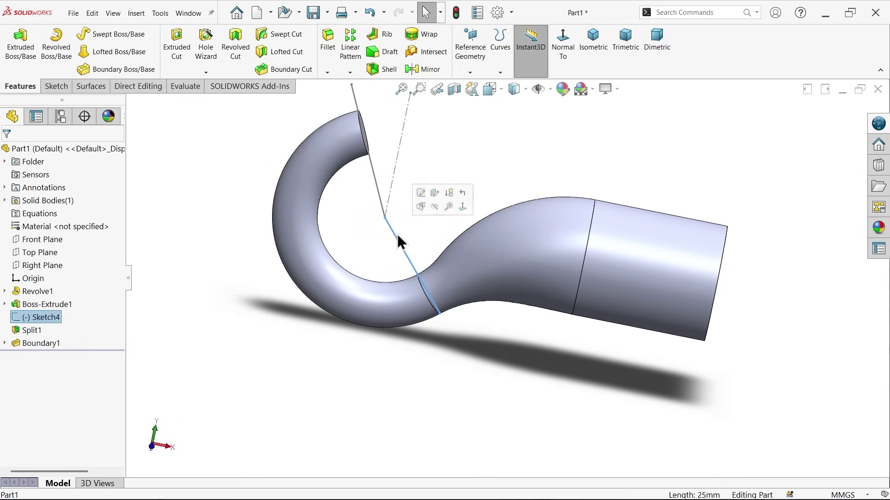
pyautogui.click(433, 206)
pyautogui.click(591, 52)
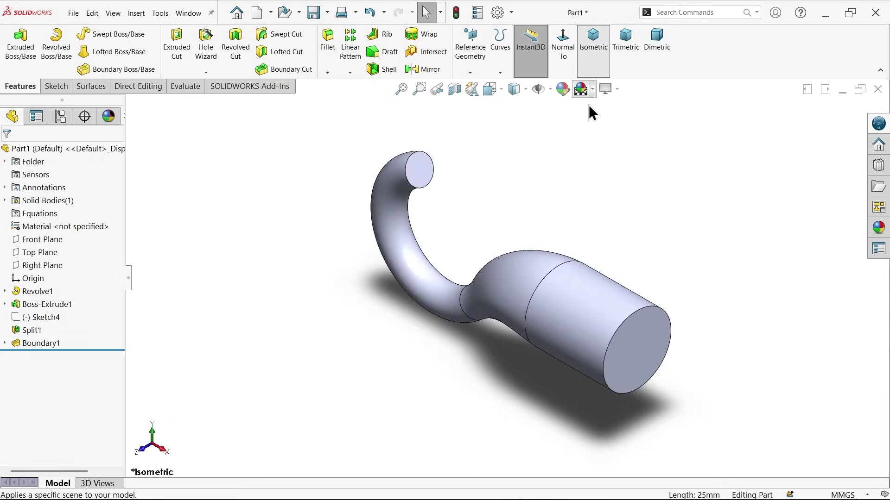
# - Switch to the reference drawing in the image viewer and examine the hook tip, slot and wall dimensions
pyautogui.hotkey('alt', 'Tab')
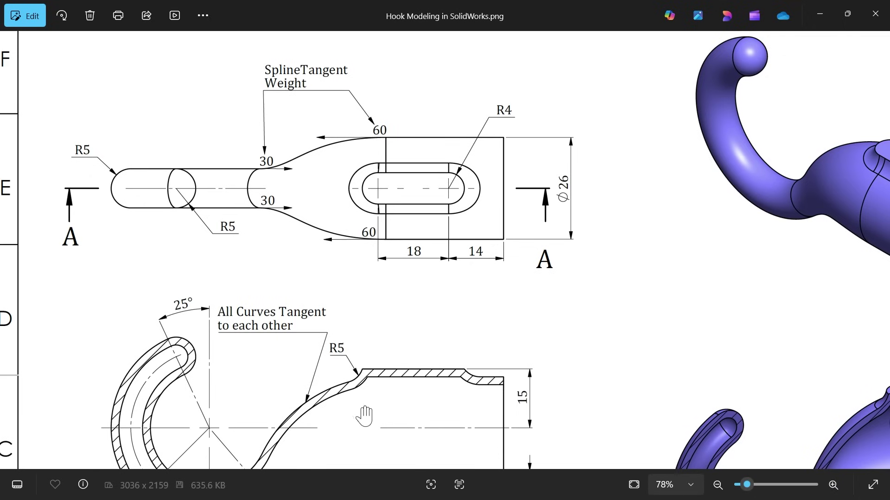
pyautogui.moveTo(364, 416); pyautogui.dragTo(331, 382)
pyautogui.scroll(3, 393, 358)
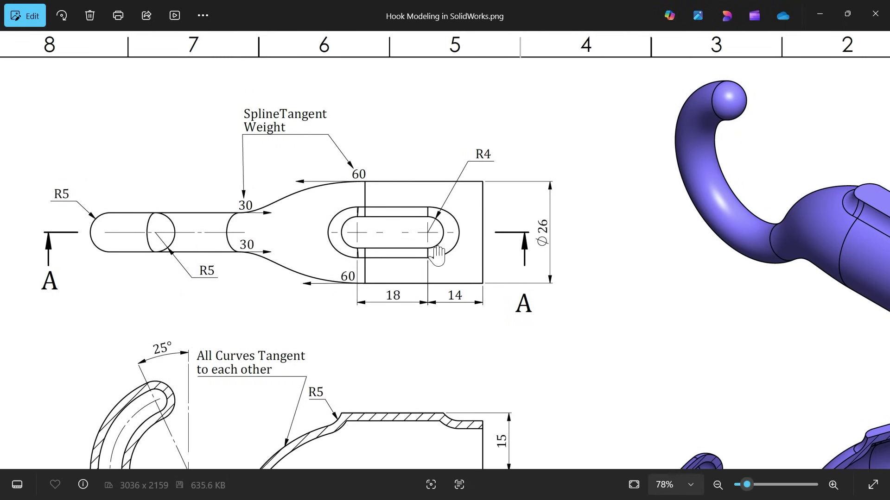
pyautogui.scroll(-3, 467, 318)
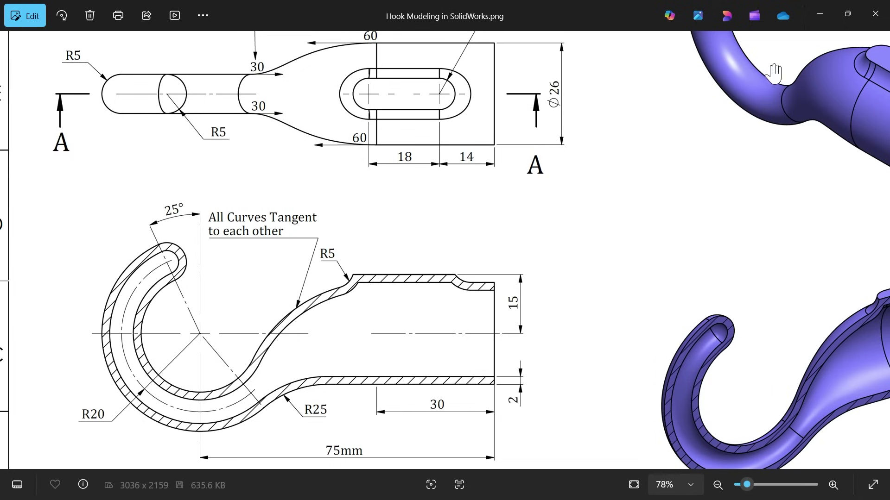
pyautogui.click(820, 14)
# - In SOLIDWORKS, start a sketch on the hook's free end face and convert its circular edge into sketch geometry
pyautogui.scroll(-5, 416, 152)
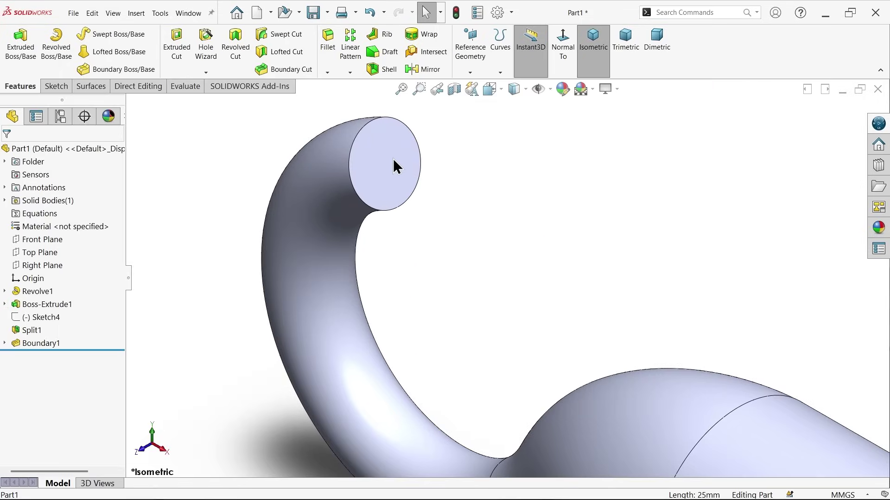
pyautogui.click(393, 159)
pyautogui.click(429, 132)
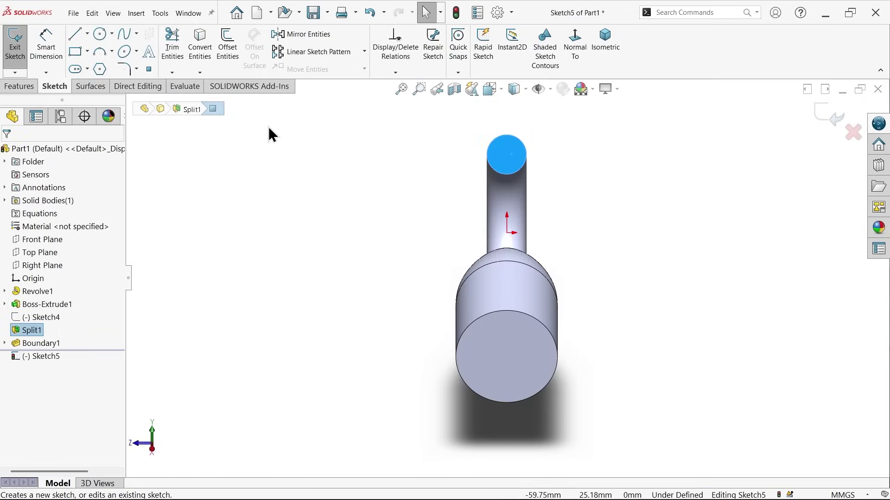
pyautogui.click(201, 46)
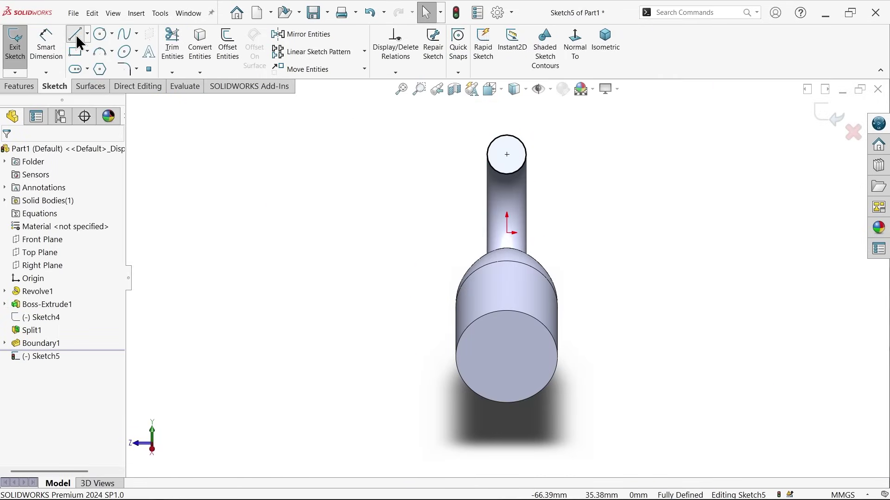
pyautogui.scroll(-5, 521, 155)
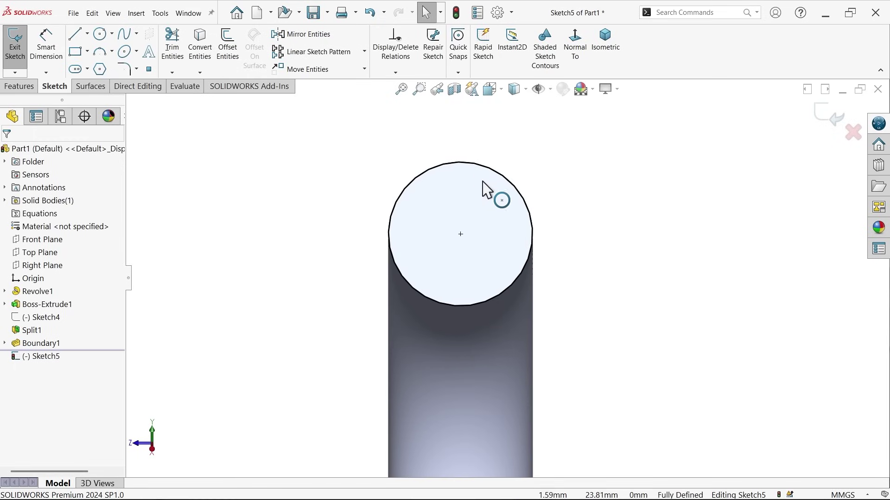
# - Draw a vertical line across the full diameter of the converted circle and trim away the circle's left half
pyautogui.click(79, 37)
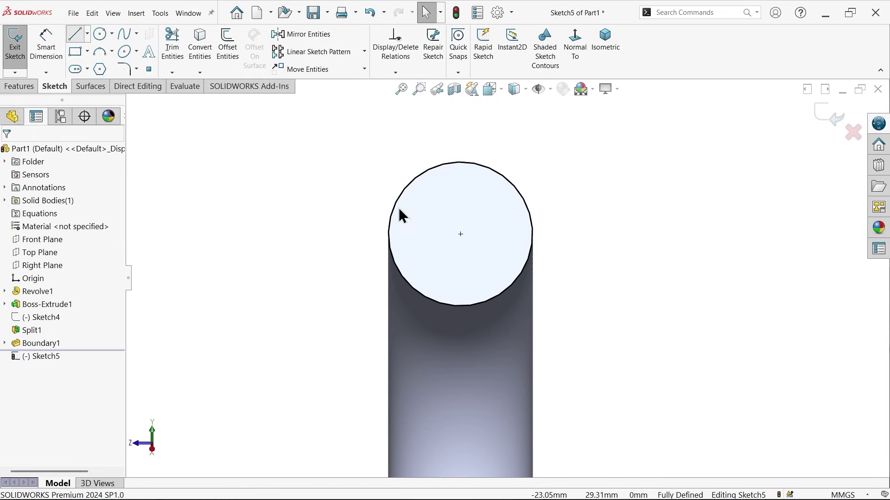
pyautogui.click(460, 162)
pyautogui.click(460, 306)
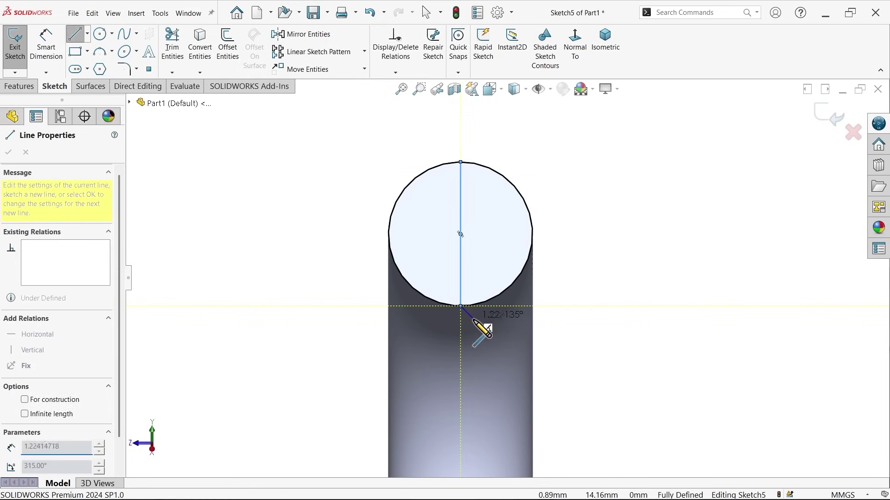
pyautogui.press('Escape')
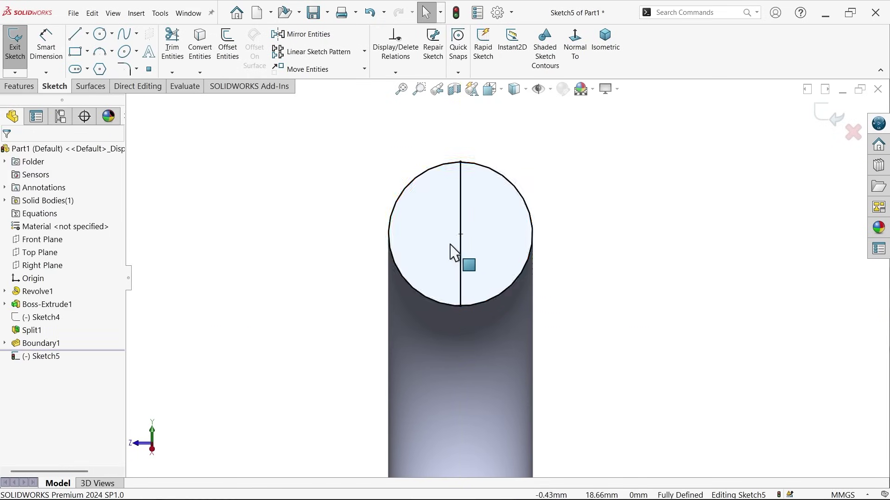
pyautogui.click(172, 49)
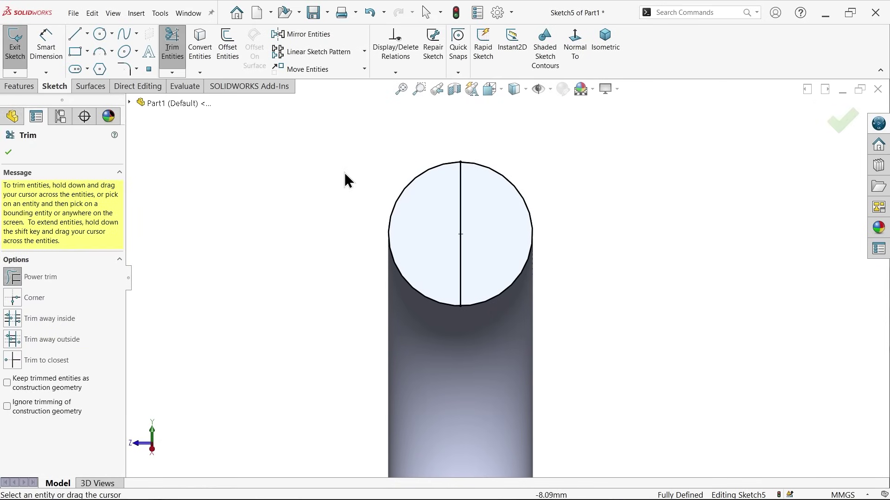
pyautogui.moveTo(349, 163); pyautogui.dragTo(408, 222)
pyautogui.click(9, 153)
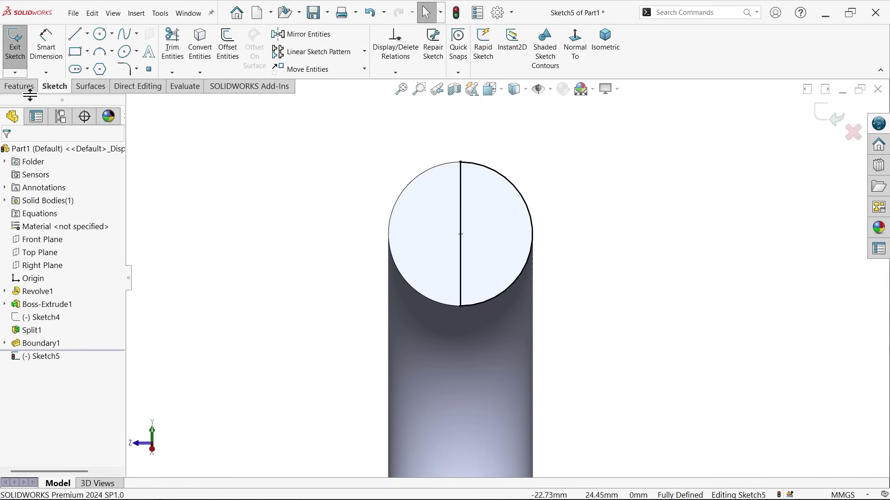
# - Revolve the half-circle profile 180 degrees about its vertical diameter line, merging the rounded tip with the hook
pyautogui.click(29, 85)
pyautogui.moveTo(278, 199); pyautogui.dragTo(307, 224, button='middle')
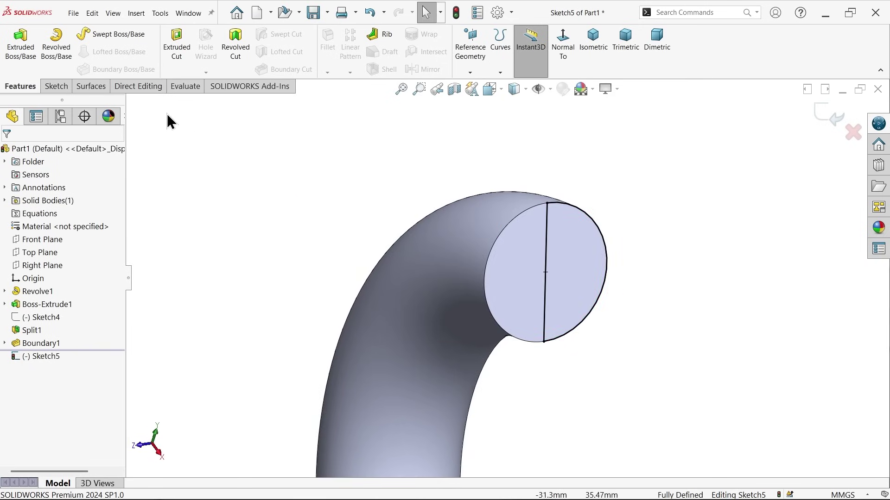
pyautogui.click(55, 62)
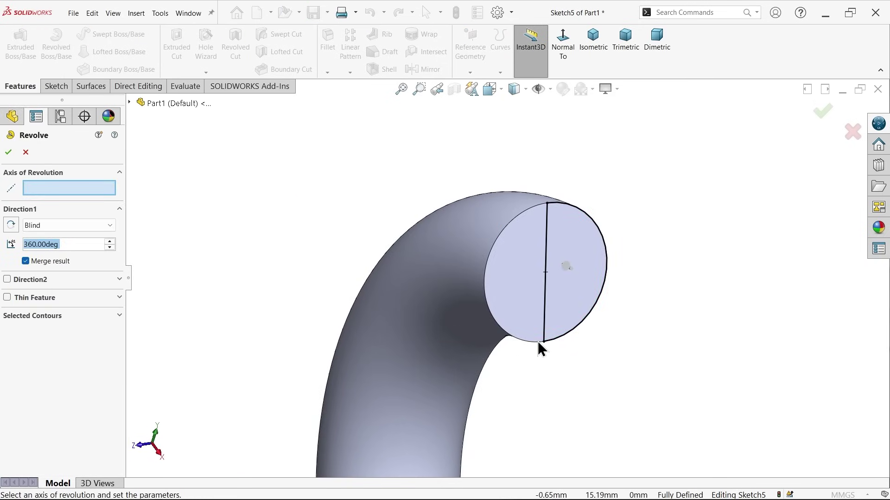
pyautogui.scroll(-3, 576, 304)
pyautogui.scroll(-1, 576, 304)
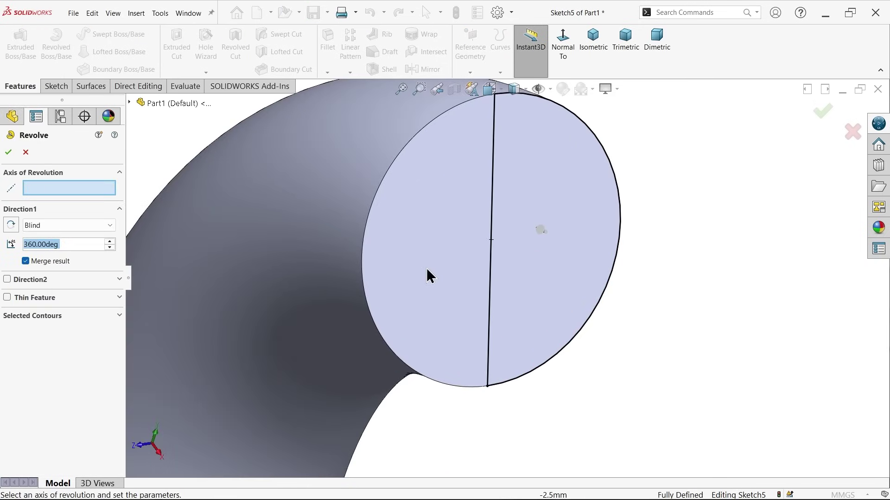
pyautogui.click(491, 263)
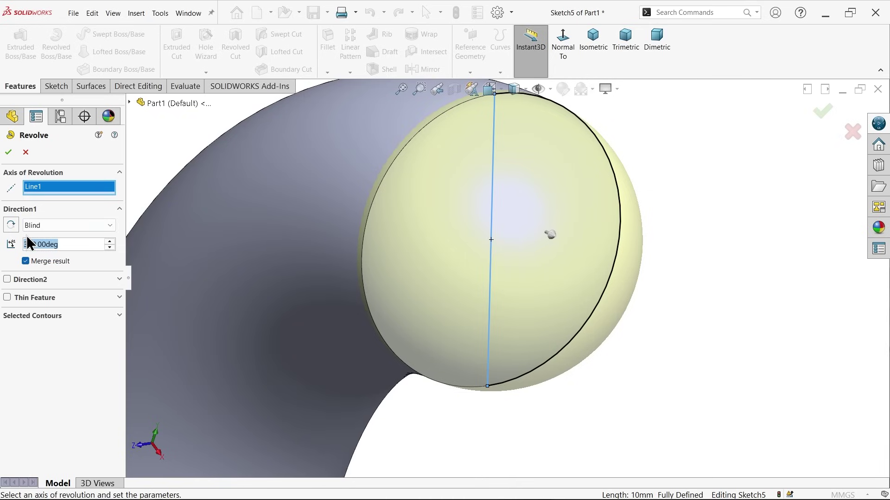
pyautogui.write('180')
pyautogui.press('Return')
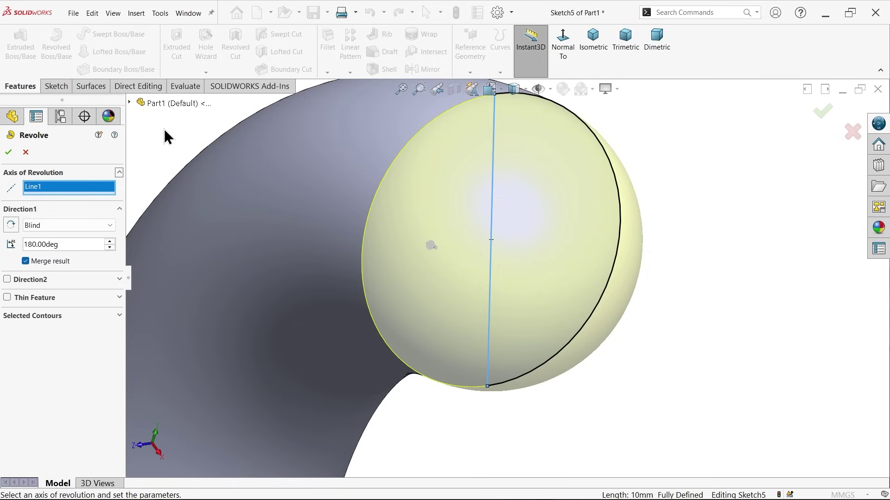
pyautogui.click(8, 152)
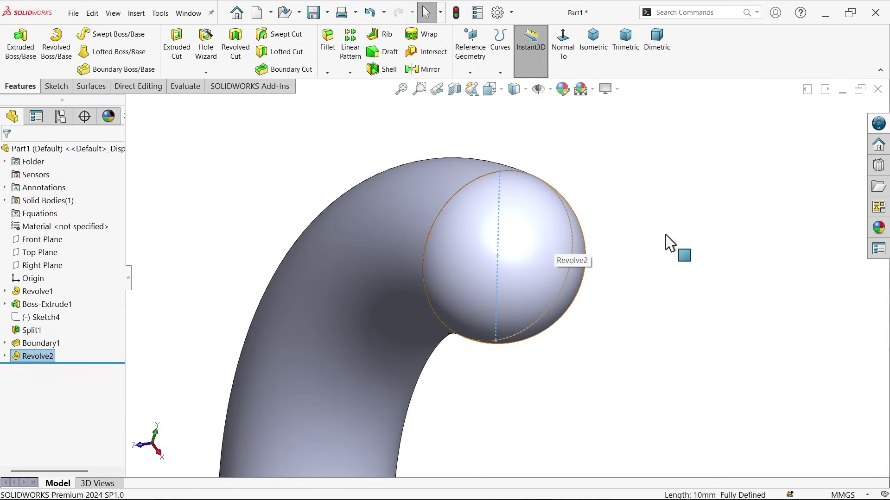
# - On the Top Plane, sketch a horizontal centerpoint straight slot on the cylinder, about 16.4 mm between arc centres and 8.3 mm wide
pyautogui.click(670, 243)
pyautogui.scroll(2, 674, 239)
pyautogui.moveTo(677, 235); pyautogui.dragTo(417, 319, button='middle')
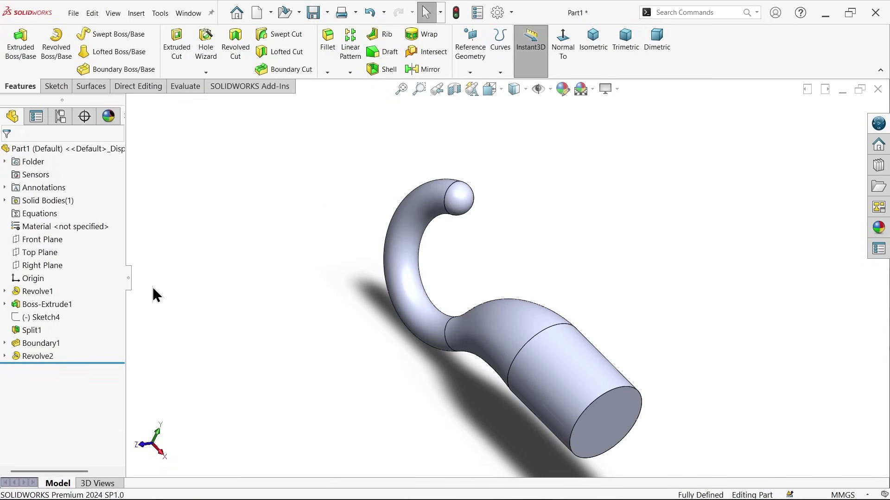
pyautogui.click(51, 250)
pyautogui.click(58, 238)
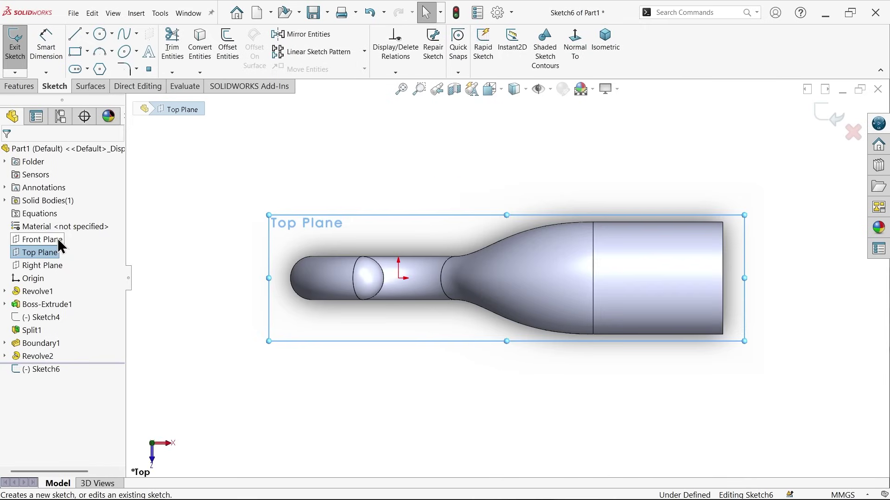
pyautogui.click(88, 69)
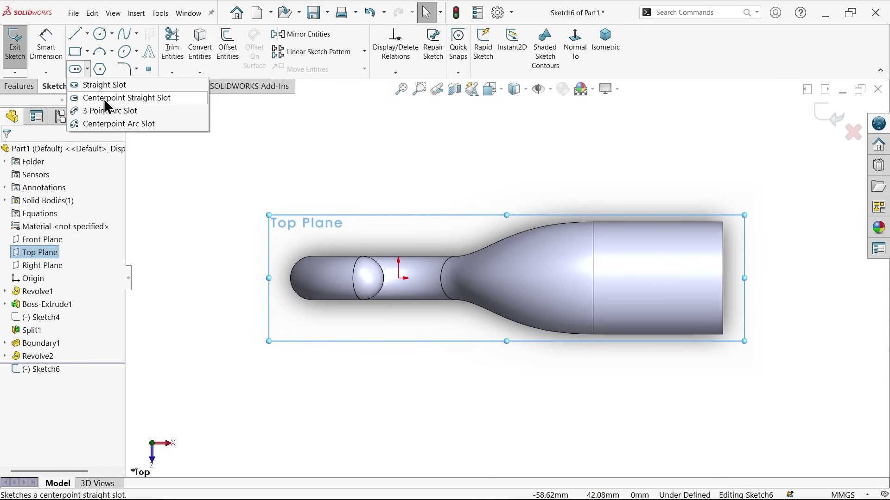
pyautogui.click(104, 99)
pyautogui.scroll(-5, 652, 282)
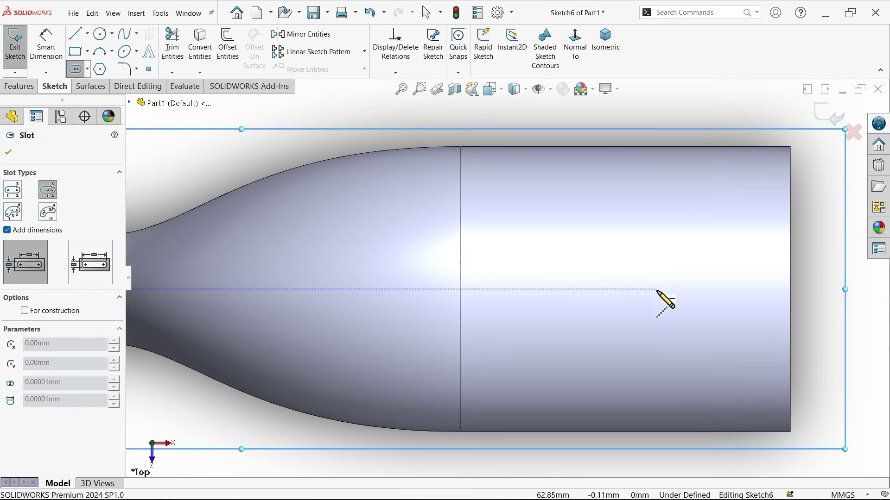
pyautogui.click(628, 289)
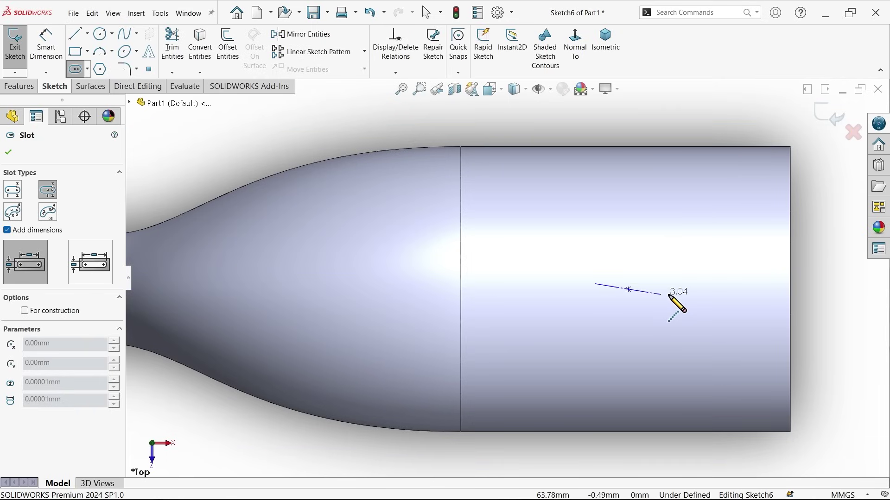
pyautogui.click(718, 289)
pyautogui.click(721, 244)
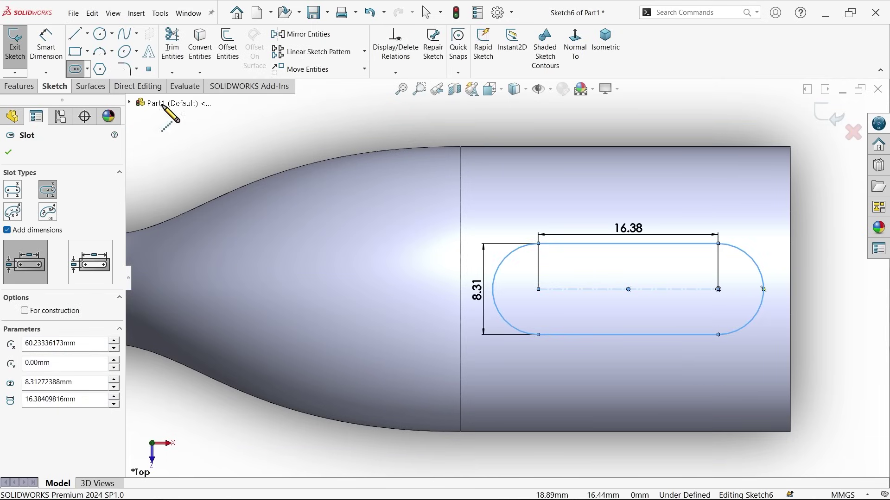
pyautogui.click(9, 149)
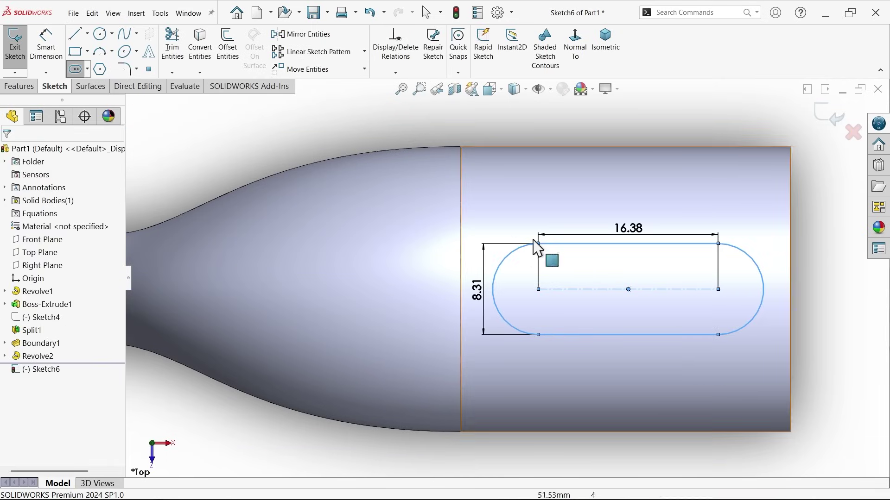
# - Set the slot's centre-to-centre length to 18 mm and its width to 8 mm
pyautogui.doubleClick(630, 229)
pyautogui.write('16.38')
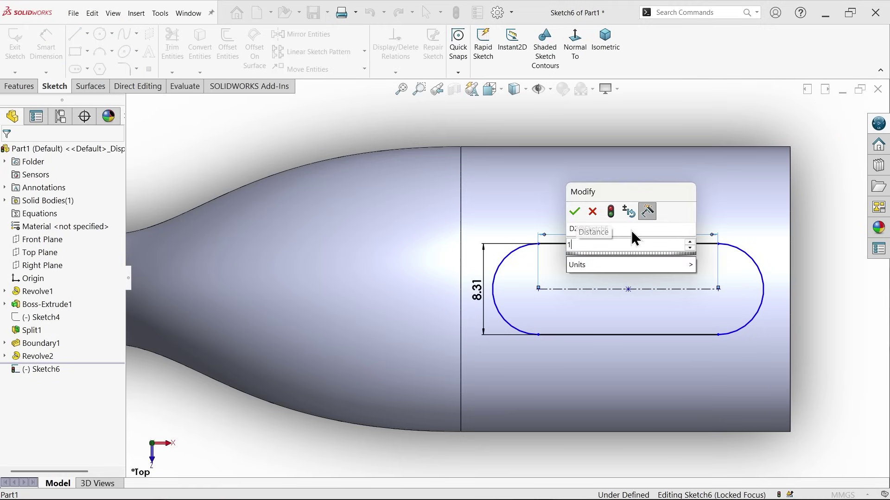
pyautogui.press('Return')
pyautogui.doubleClick(482, 302)
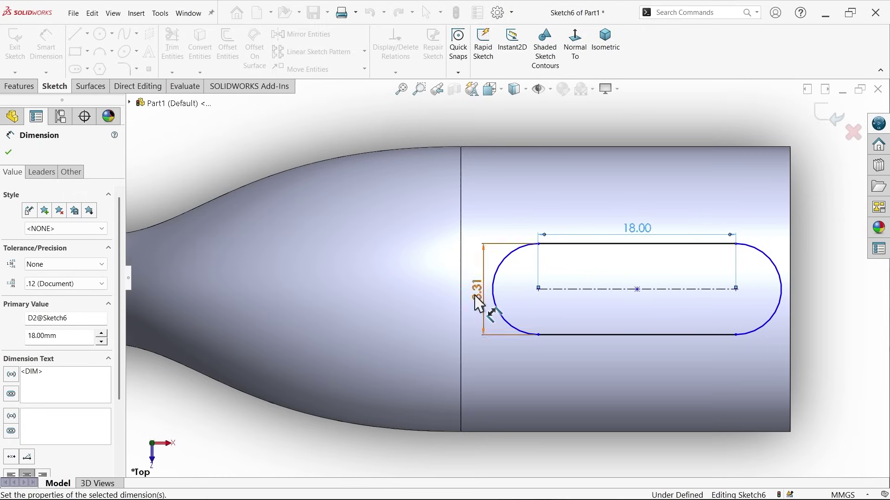
pyautogui.write('8')
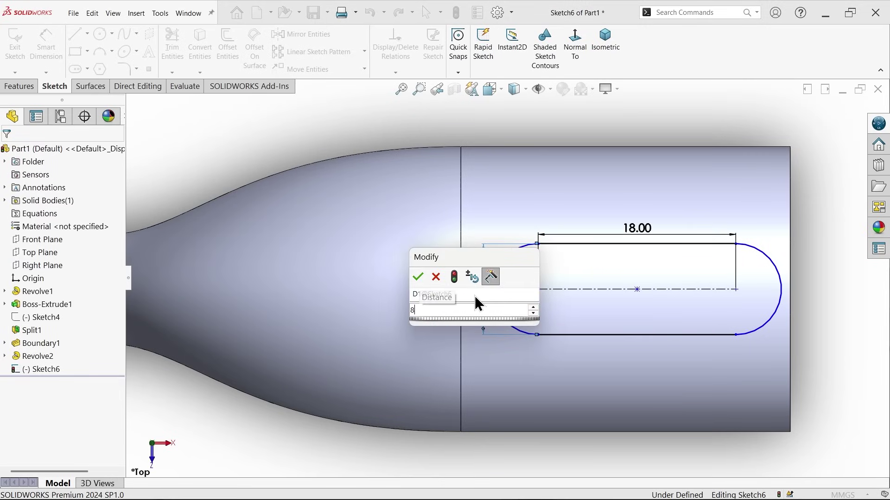
pyautogui.press('Return')
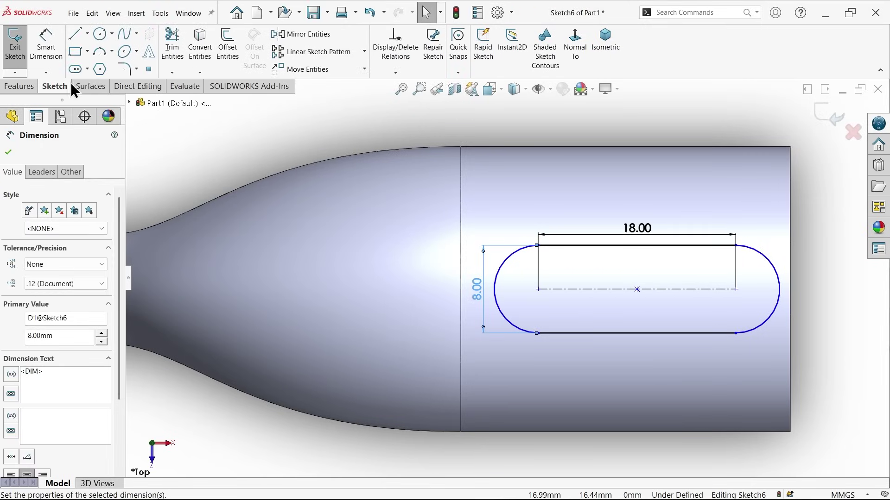
# - Dimension the slot's right arc centre 14 mm from the cylinder's flat end edge
pyautogui.scroll(-3, 486, 231)
pyautogui.scroll(3, 624, 292)
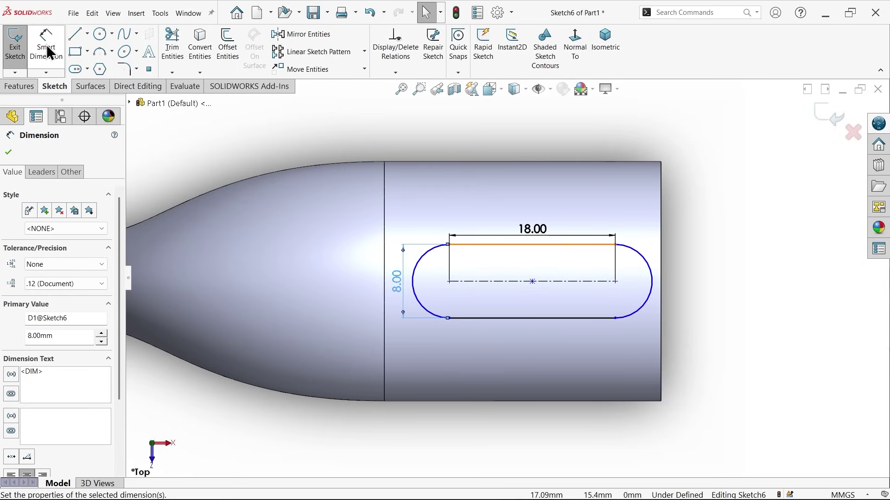
pyautogui.click(44, 46)
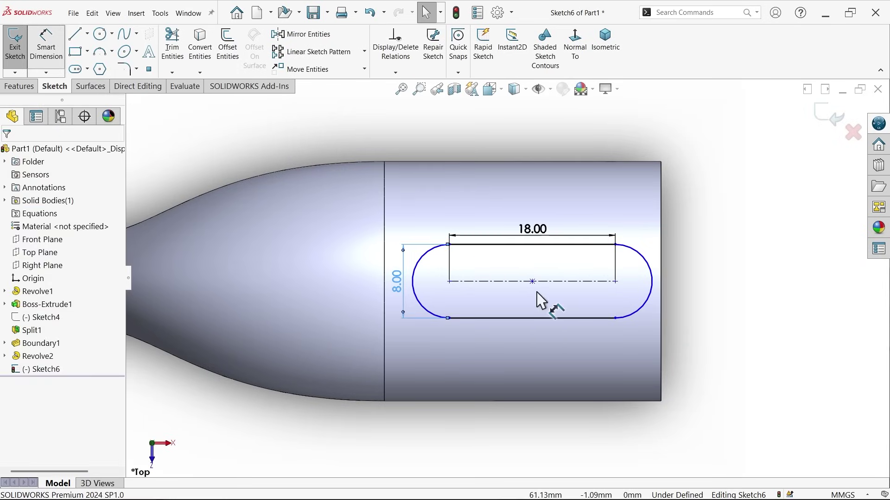
pyautogui.click(621, 295)
pyautogui.click(662, 295)
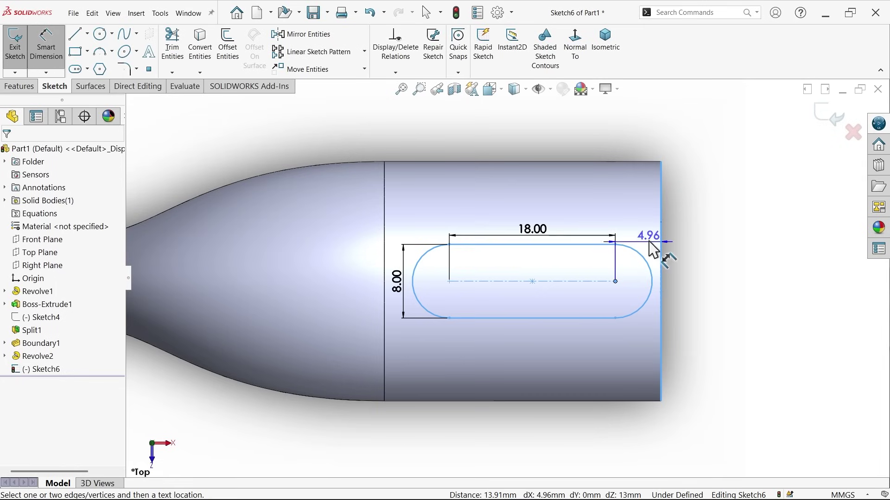
pyautogui.click(637, 151)
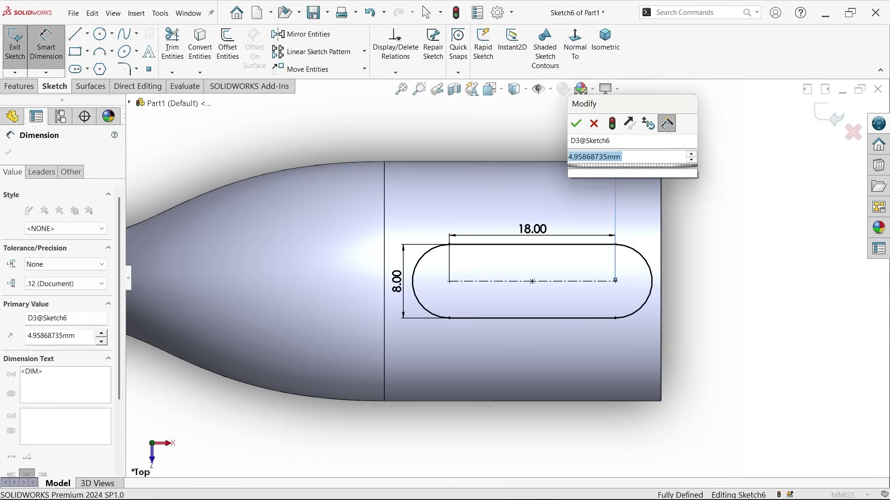
pyautogui.write('14')
pyautogui.press('Return')
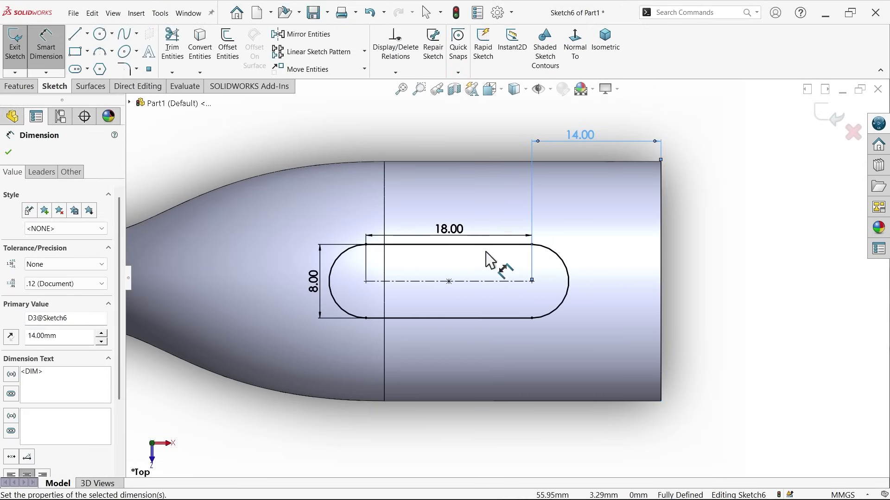
# - Start a boss extrusion of the slot sketch from an offset of 15 mm off the sketch plane
pyautogui.click(610, 47)
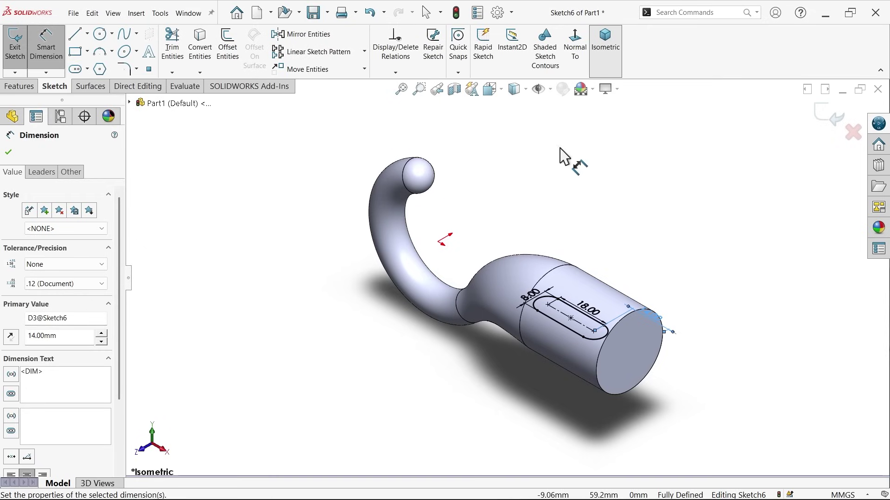
pyautogui.click(19, 86)
pyautogui.click(27, 38)
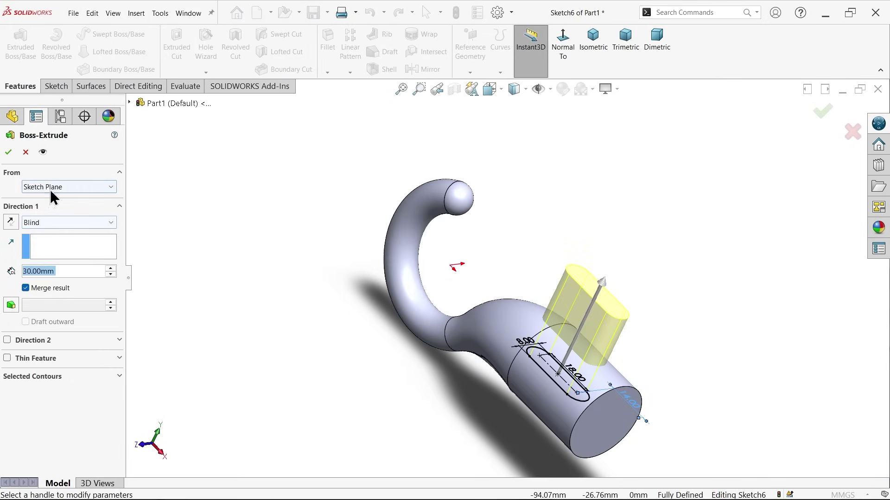
pyautogui.click(51, 187)
pyautogui.click(54, 225)
pyautogui.moveTo(61, 206); pyautogui.dragTo(3, 207)
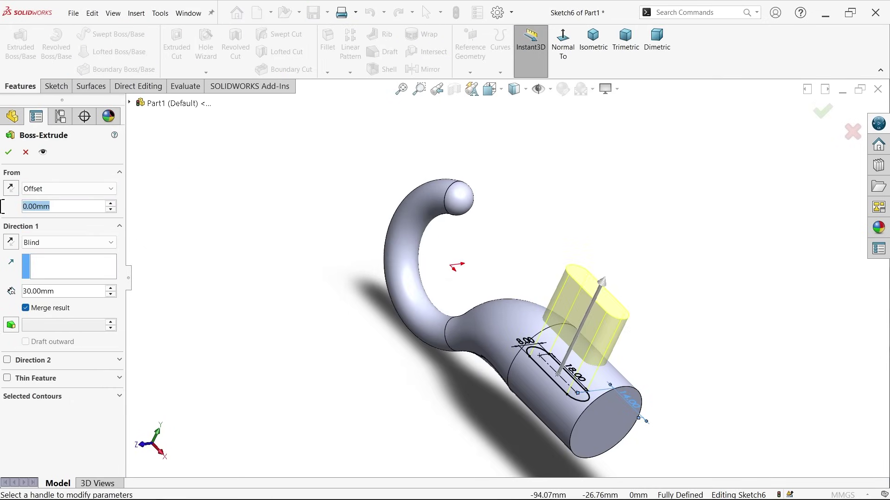
pyautogui.write('15')
pyautogui.press('Return')
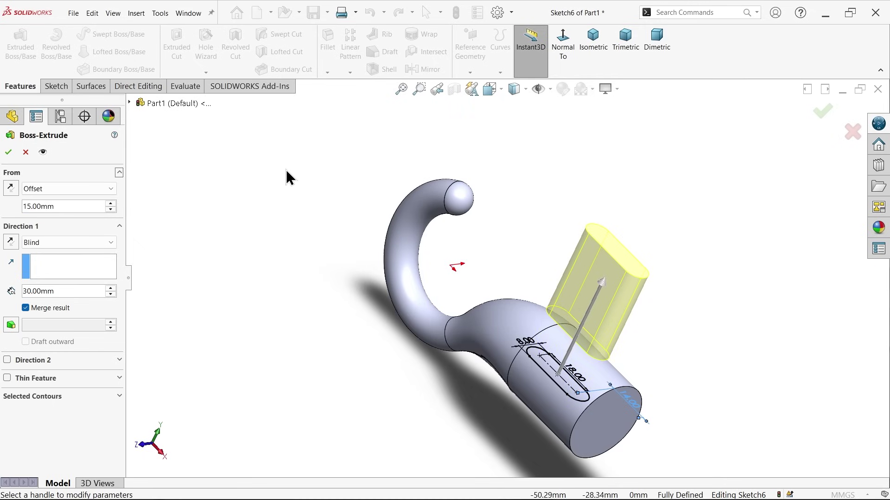
# - Reverse the slot boss extrusion toward the cylinder, end it up to the hook body with the result merged, and complete it
pyautogui.click(596, 51)
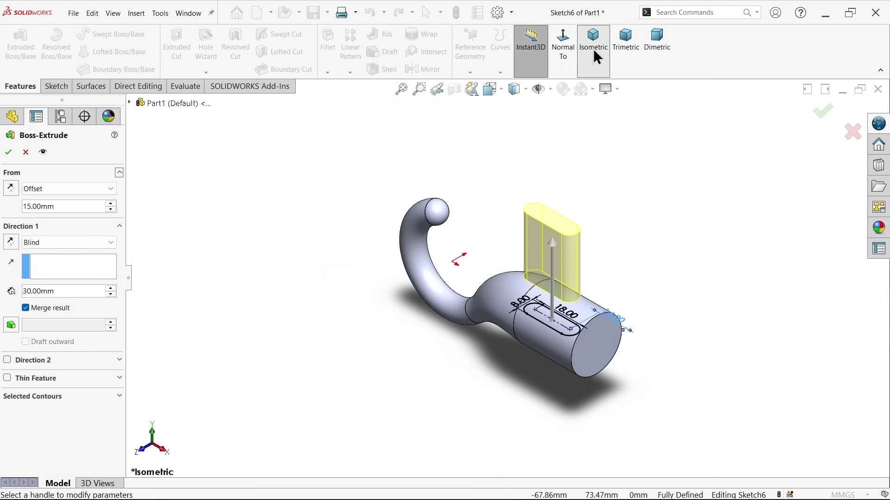
pyautogui.click(10, 242)
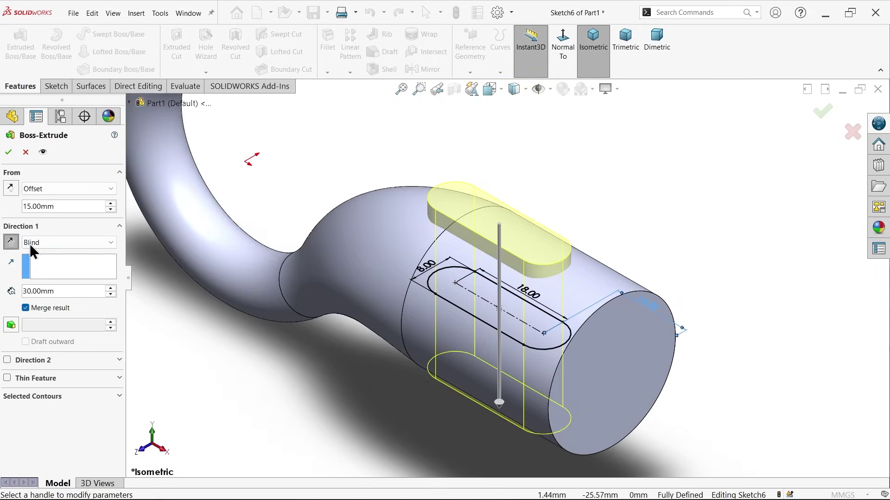
pyautogui.click(35, 243)
pyautogui.click(57, 300)
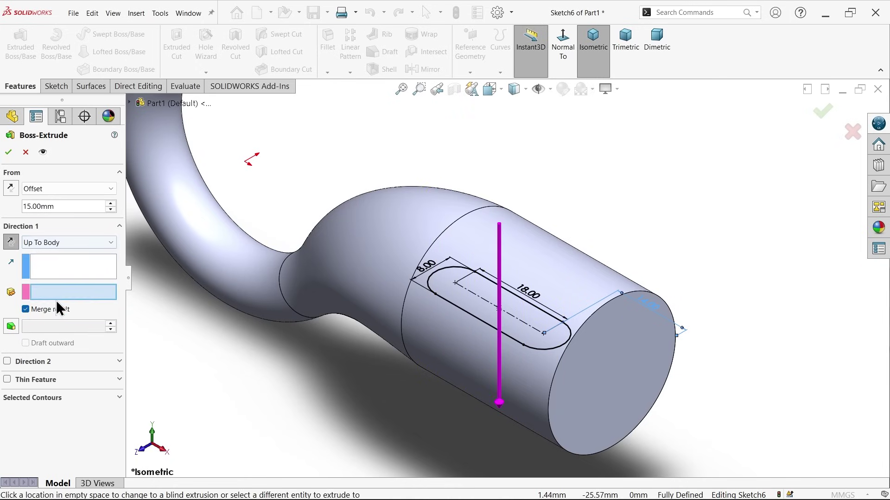
pyautogui.click(524, 375)
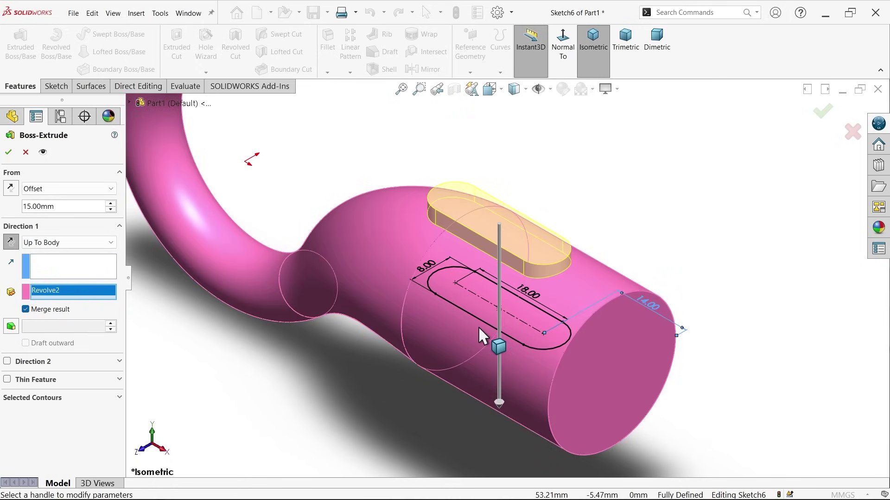
pyautogui.click(8, 152)
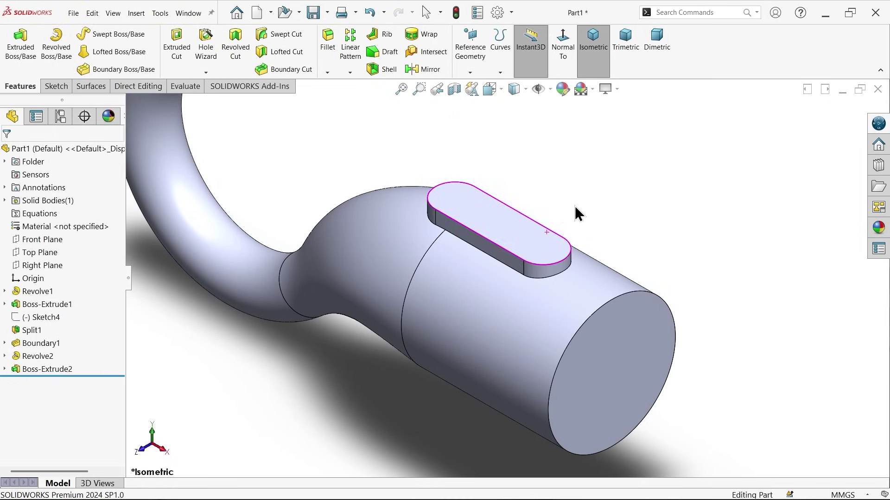
# - Fillet the edge where the slot boss meets the cylinder with a 5 mm radius, using tangent propagation
pyautogui.moveTo(575, 205)
pyautogui.mouseDown(button='middle')
pyautogui.moveTo(576, 188)
pyautogui.moveTo(550, 208)
pyautogui.mouseUp(button='middle')
pyautogui.click(509, 270)
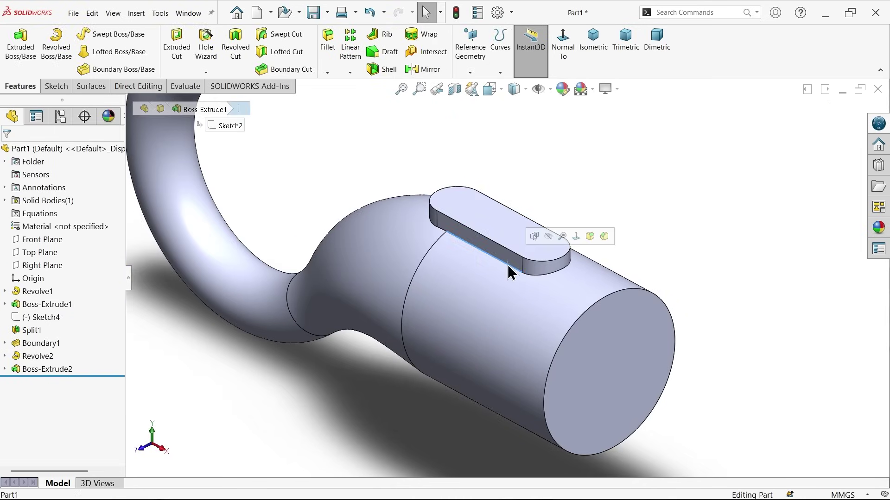
pyautogui.click(591, 239)
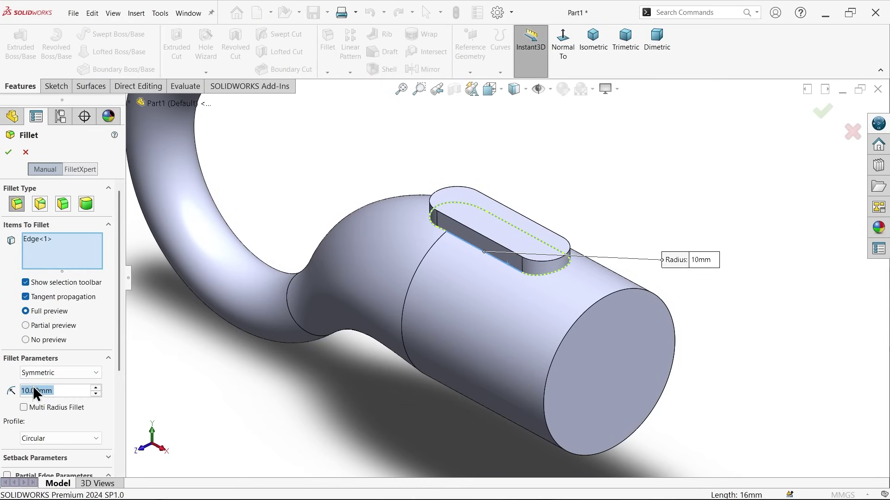
pyautogui.write('5')
pyautogui.press('Return')
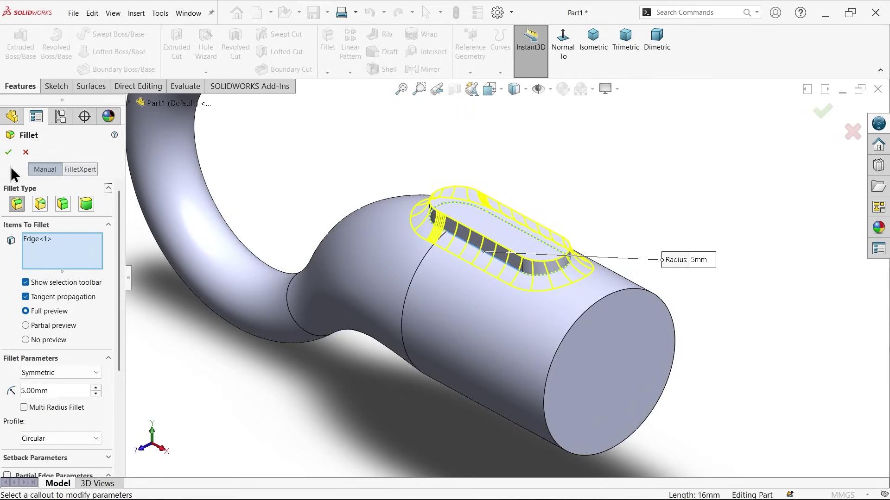
pyautogui.click(8, 152)
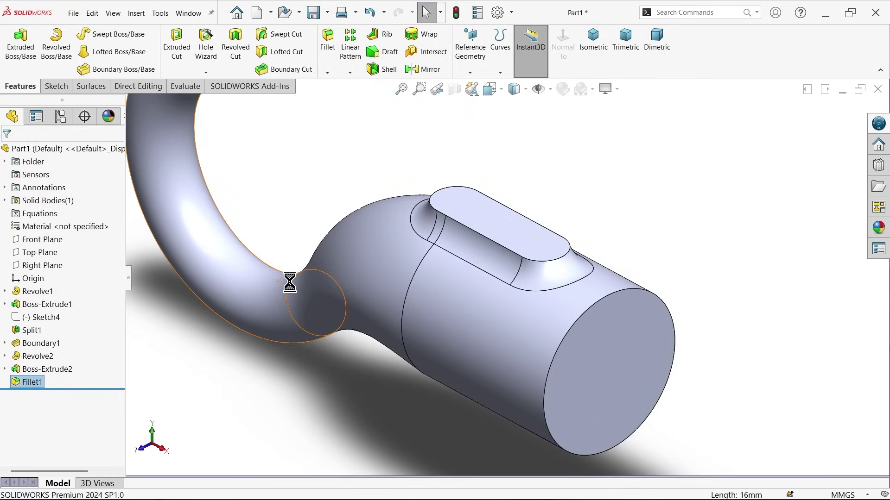
pyautogui.click(600, 162)
# - Shell the hook to a 2 mm wall thickness, removing the cylinder's flat end face and previewing the result
pyautogui.scroll(5, 524, 250)
pyautogui.moveTo(522, 248); pyautogui.dragTo(574, 288, button='middle')
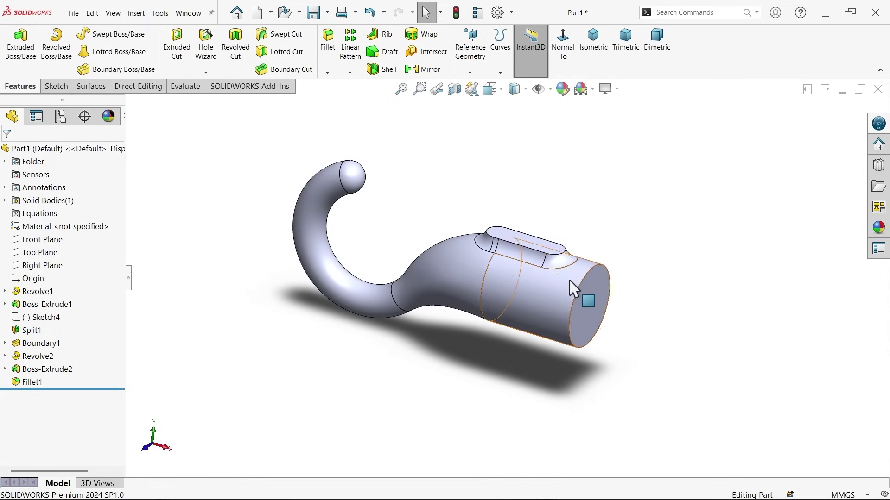
pyautogui.scroll(-3, 573, 289)
pyautogui.click(383, 69)
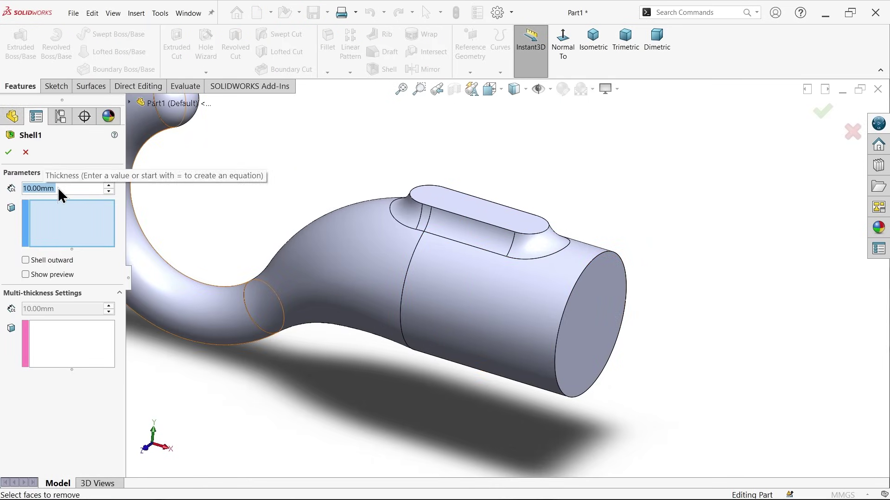
pyautogui.write('2')
pyautogui.press('Tab')
pyautogui.click(40, 276)
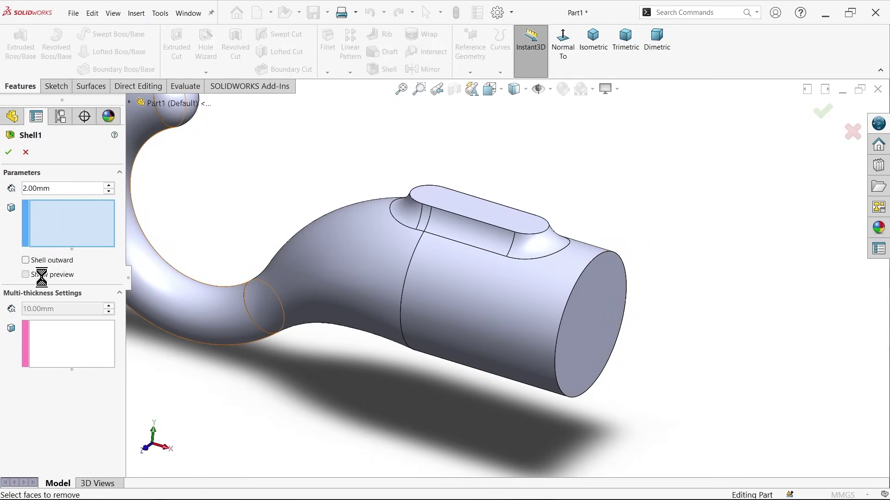
pyautogui.click(592, 317)
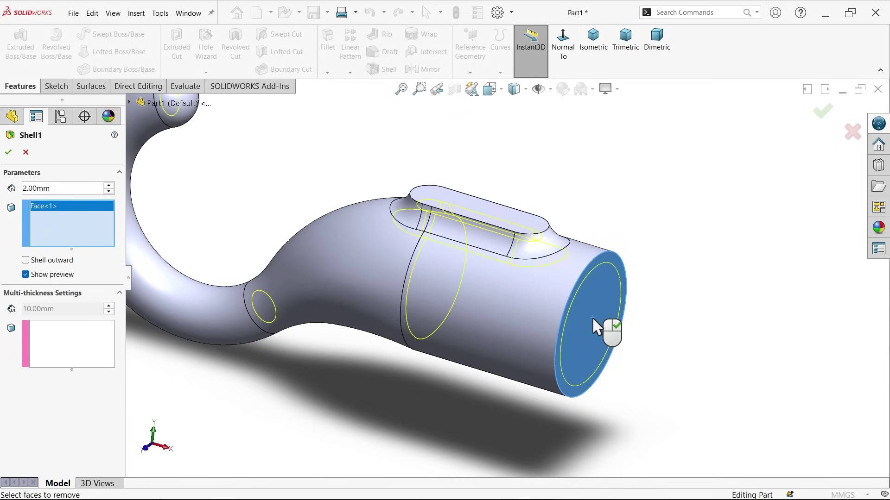
pyautogui.scroll(3, 392, 332)
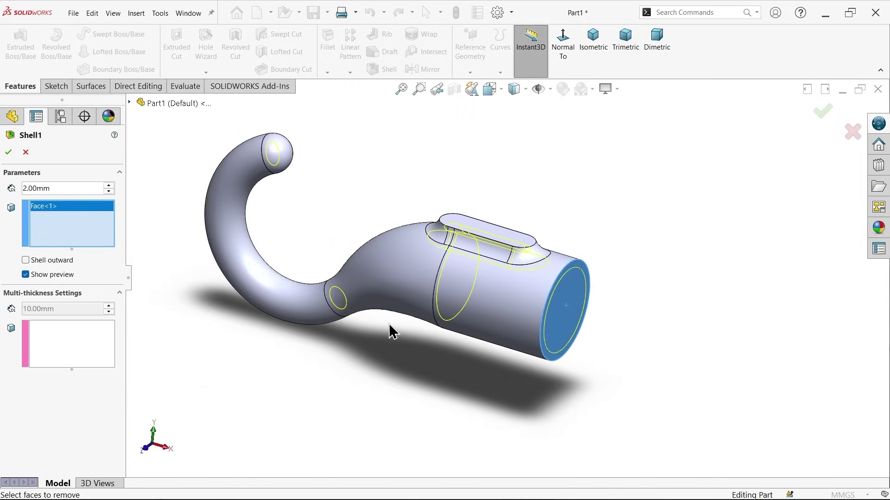
pyautogui.moveTo(389, 358); pyautogui.dragTo(385, 333, button='middle')
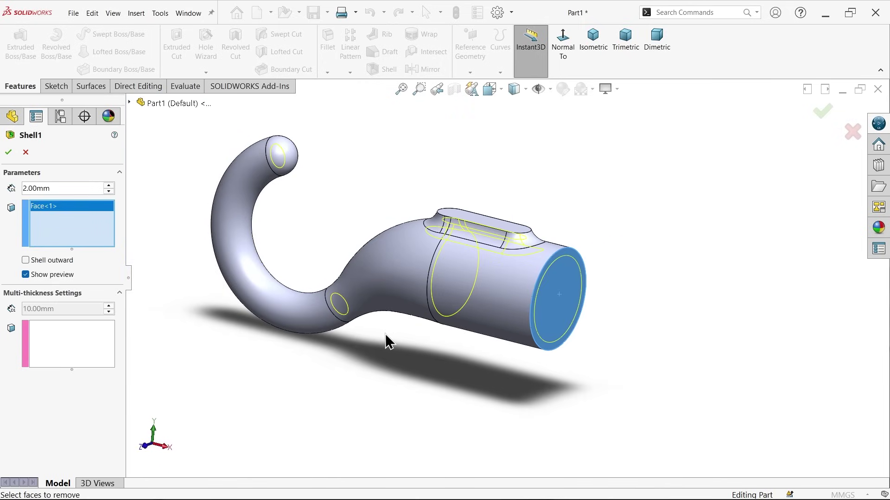
pyautogui.click(9, 153)
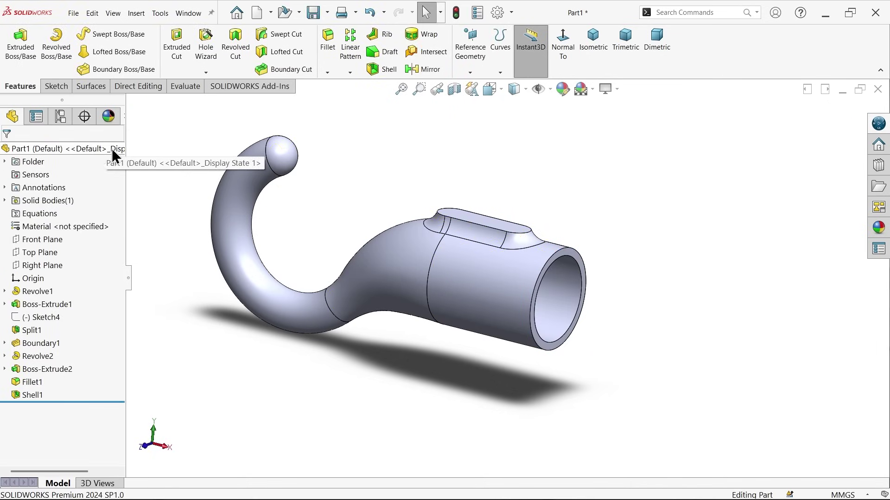
# - Examine the hollow interior in a section view through the Front Plane, and turn the section view off
pyautogui.click(454, 89)
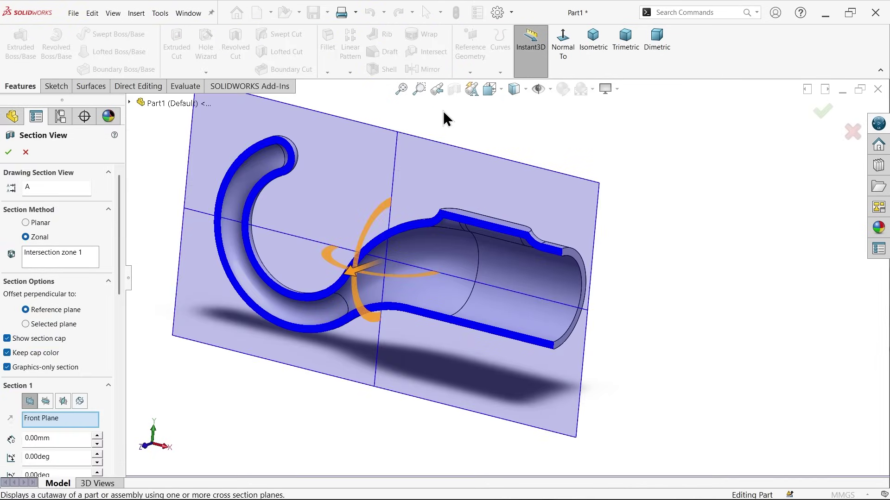
pyautogui.click(9, 152)
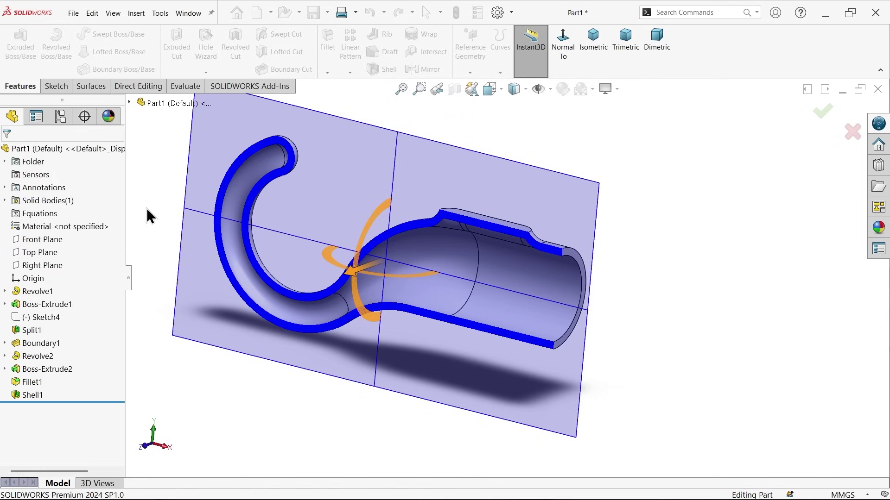
pyautogui.moveTo(398, 319); pyautogui.dragTo(430, 249, button='middle')
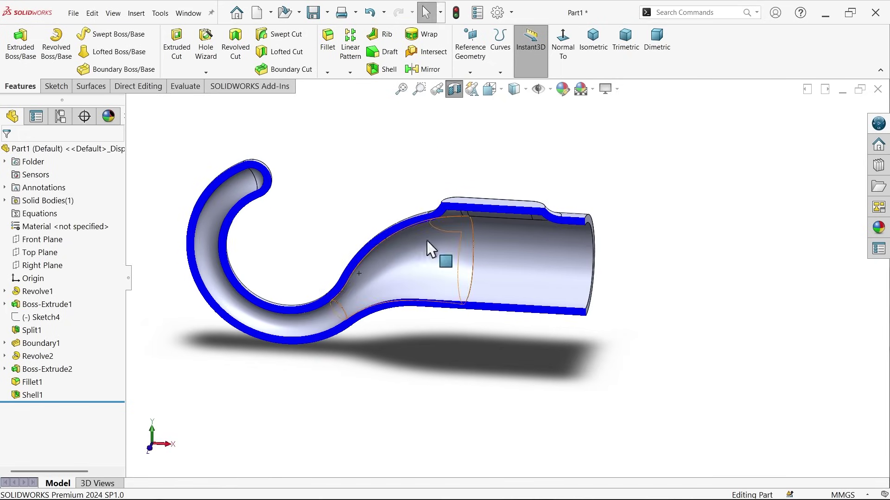
pyautogui.click(454, 88)
# - Apply a light blue-violet colour from the standard swatches to the whole part
pyautogui.click(566, 90)
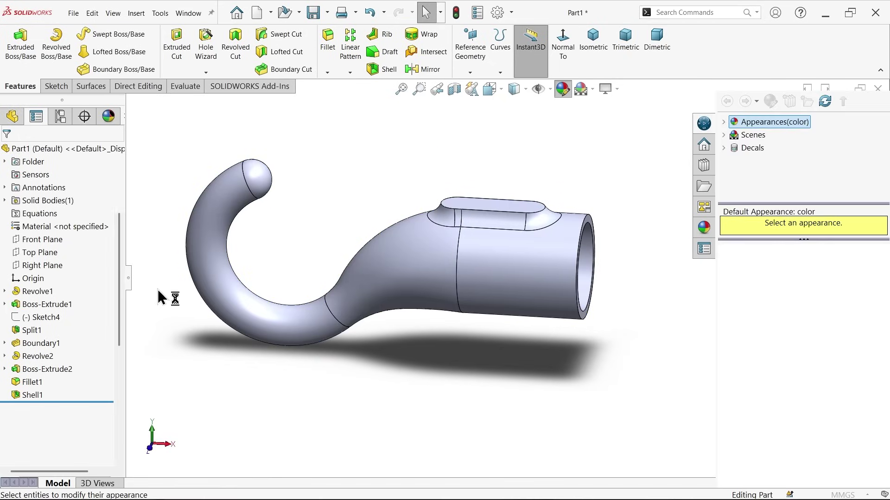
pyautogui.click(71, 405)
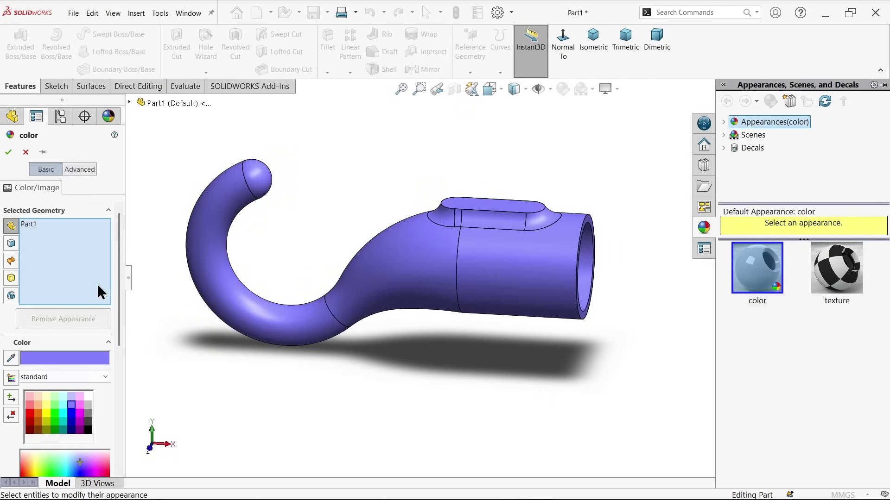
pyautogui.click(9, 152)
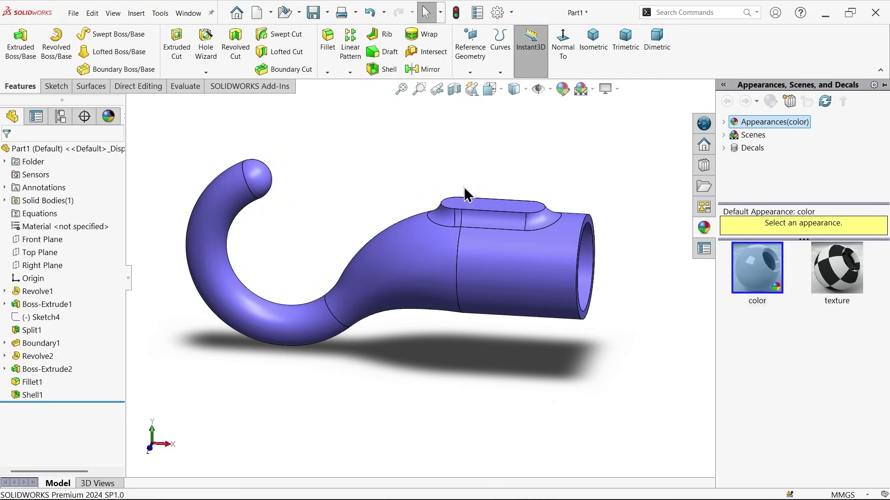
pyautogui.scroll(-2, 468, 183)
pyautogui.moveTo(470, 180); pyautogui.dragTo(390, 227, button='middle')
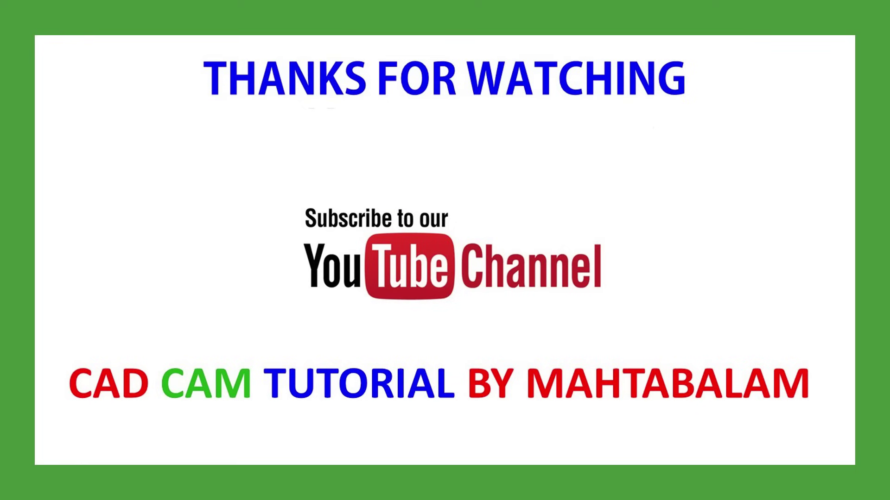